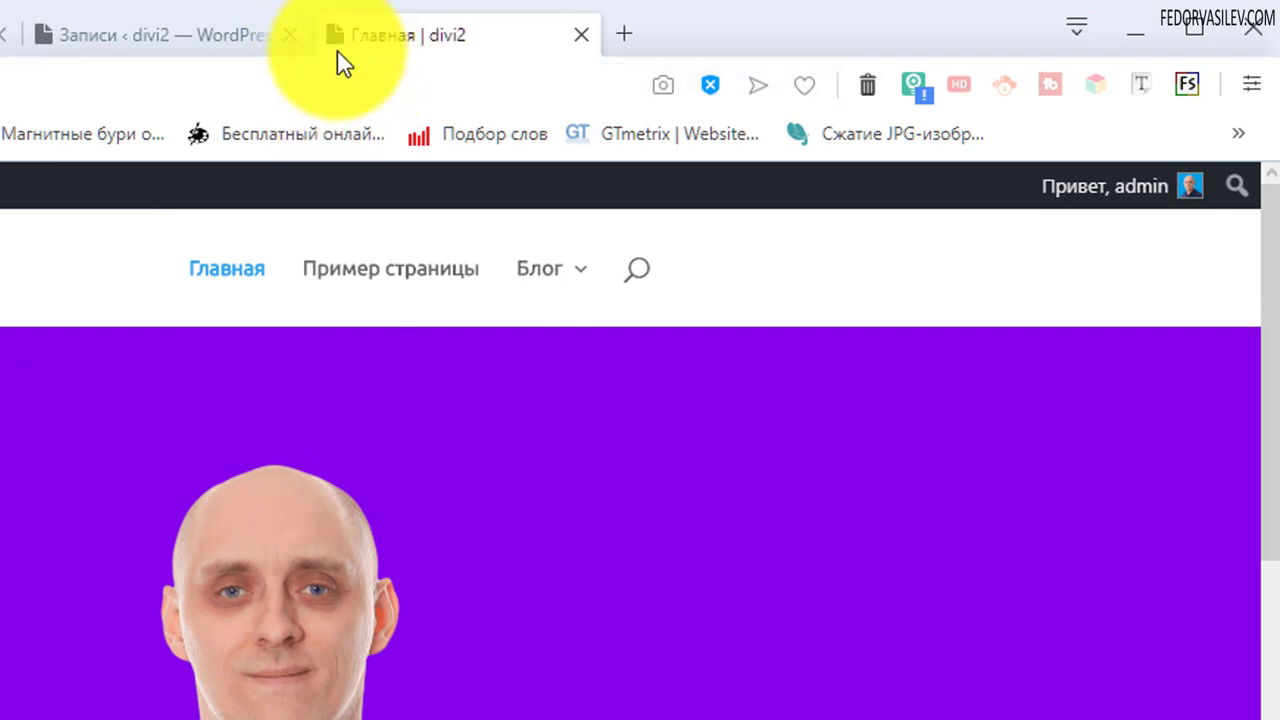
Open the site identity settings (Сайт Удостоверений) within the general settings of the active Divi theme's customizer.
click(430, 45)
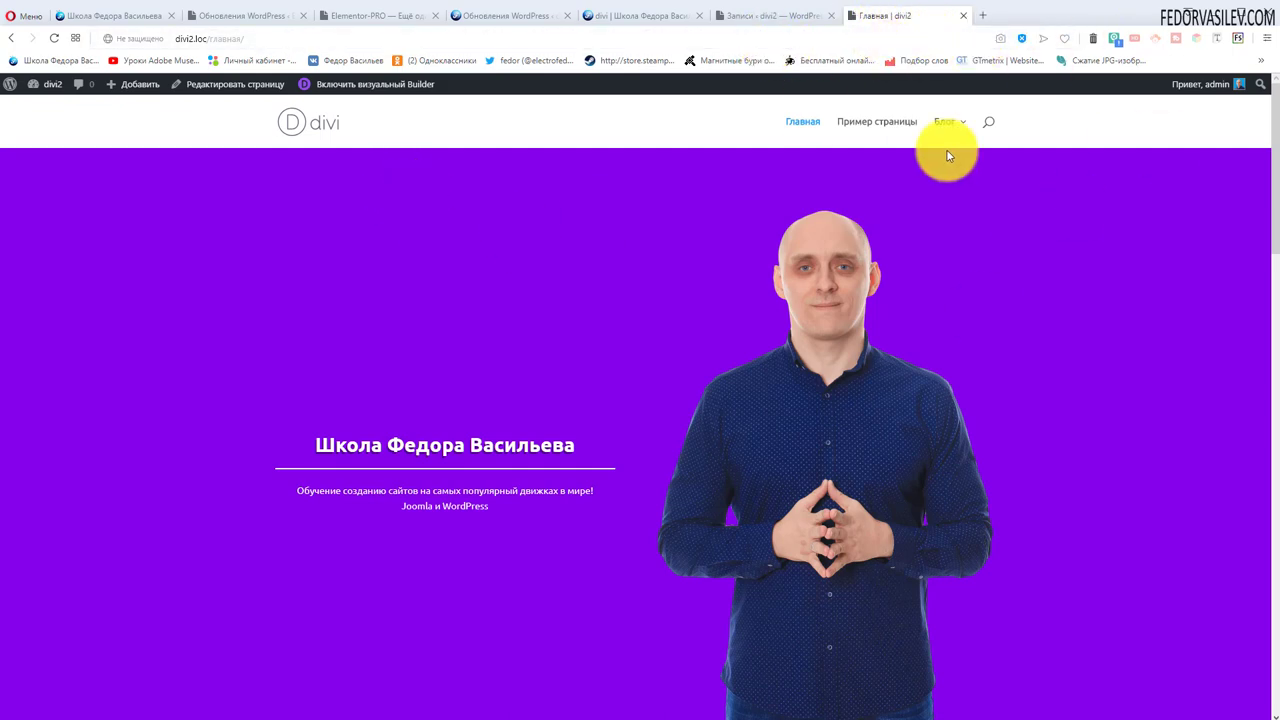
click(776, 19)
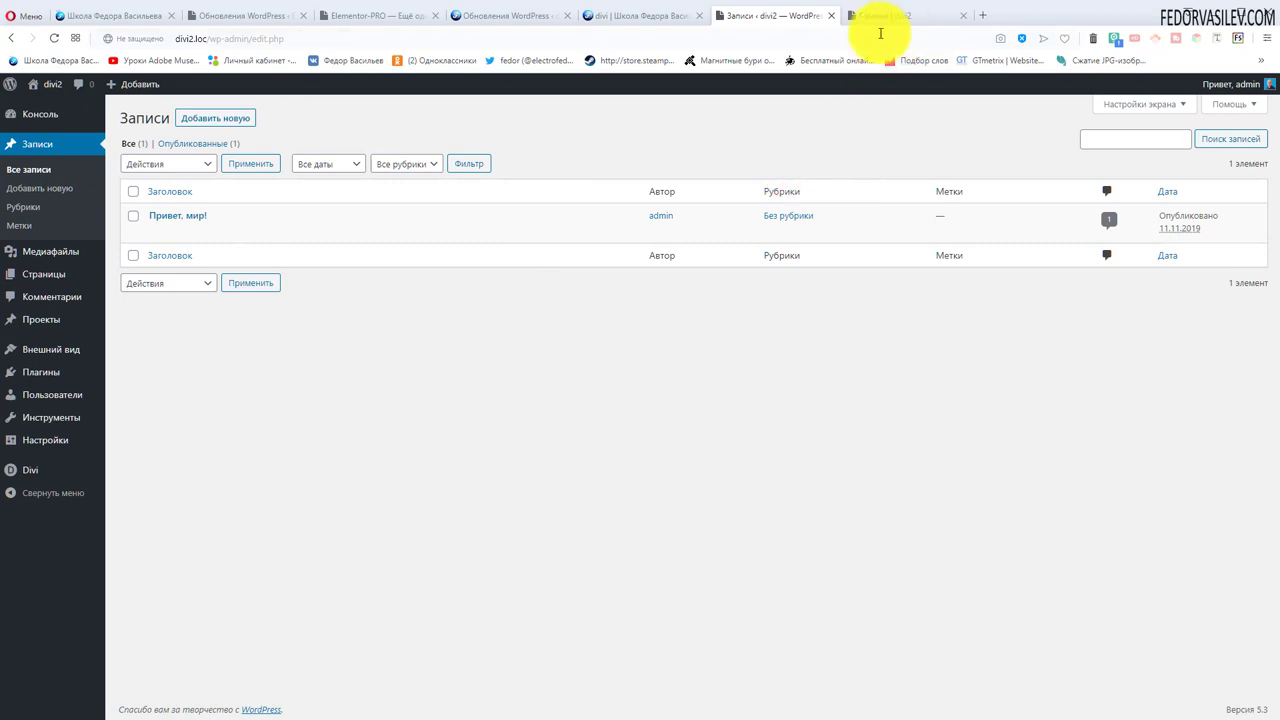
mouse_move(38, 444)
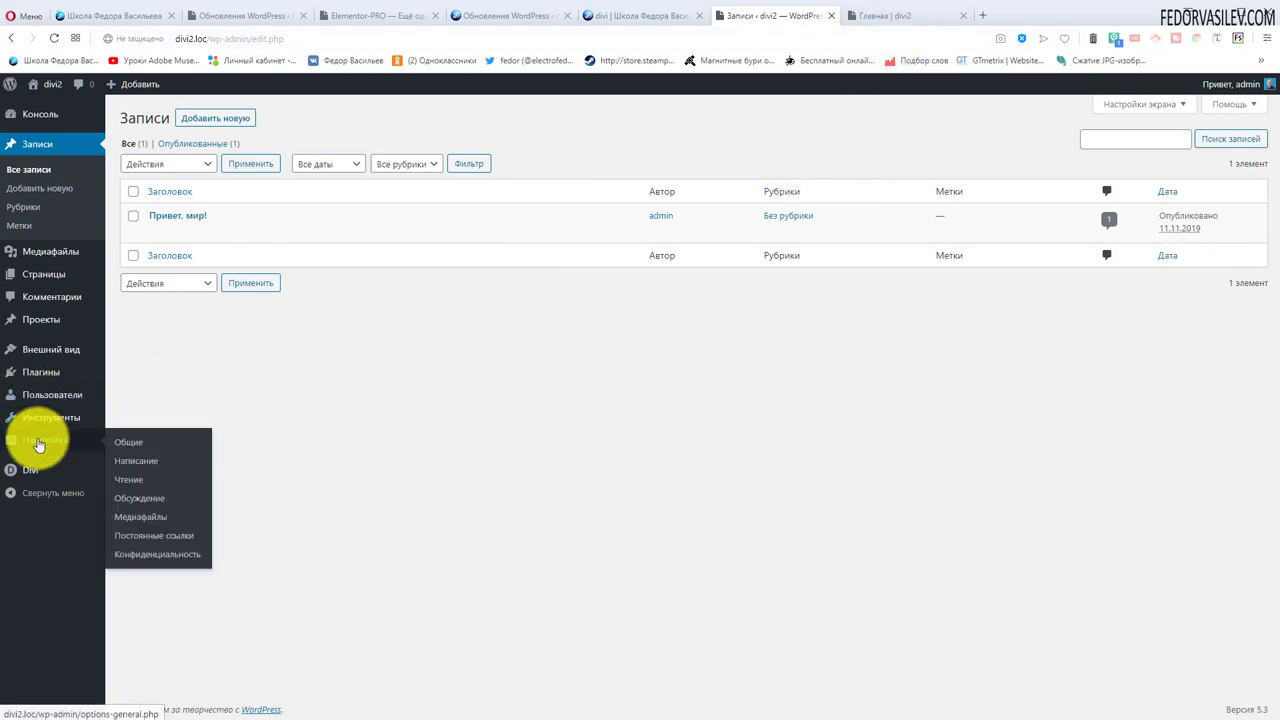
click(124, 360)
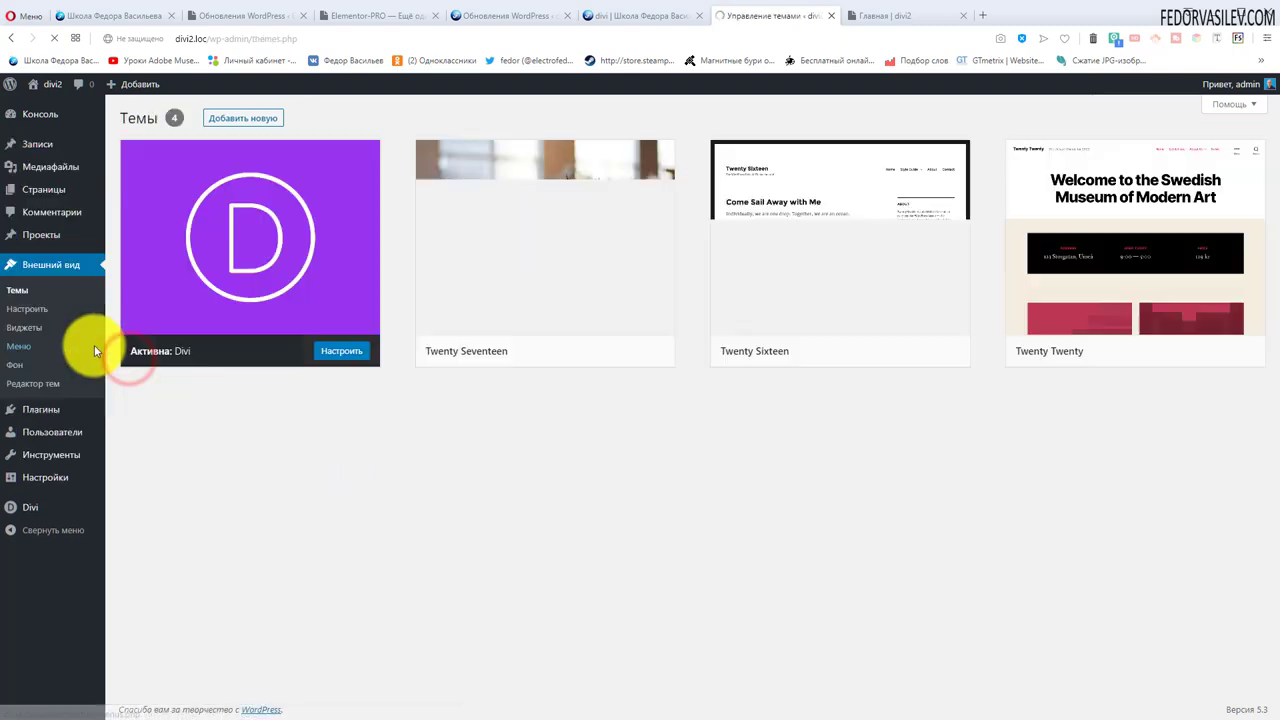
click(322, 352)
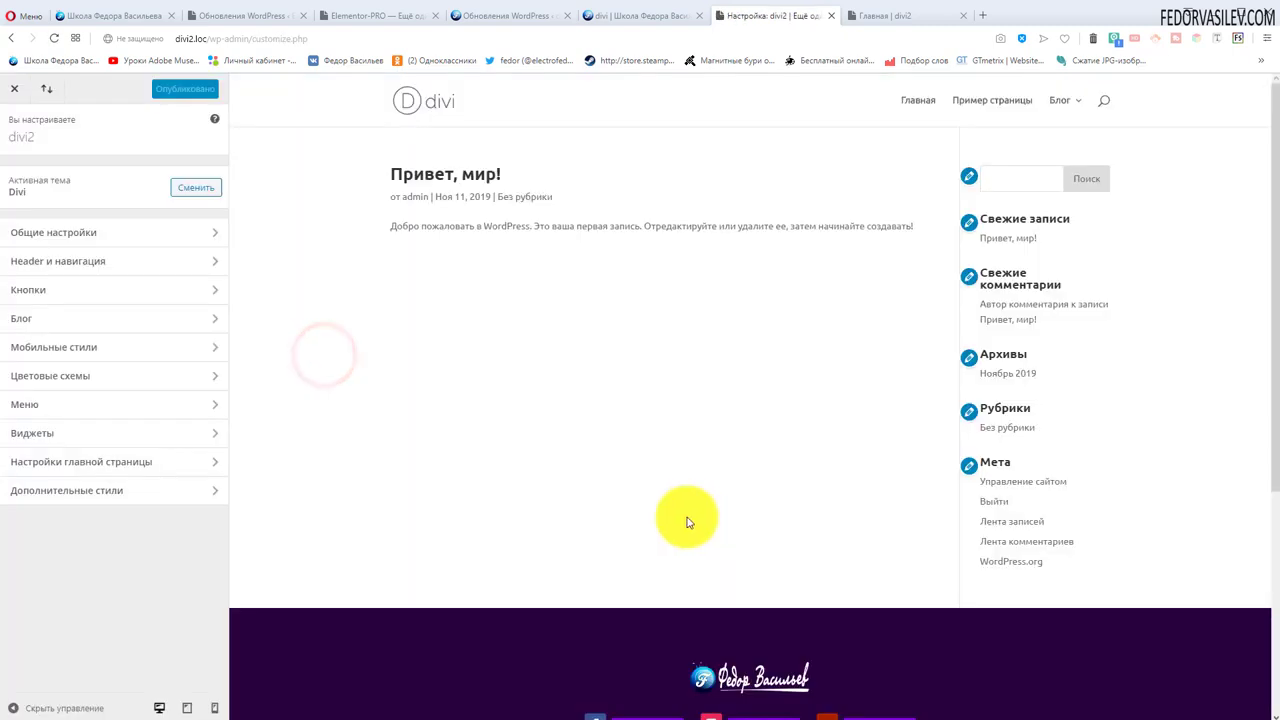
click(63, 234)
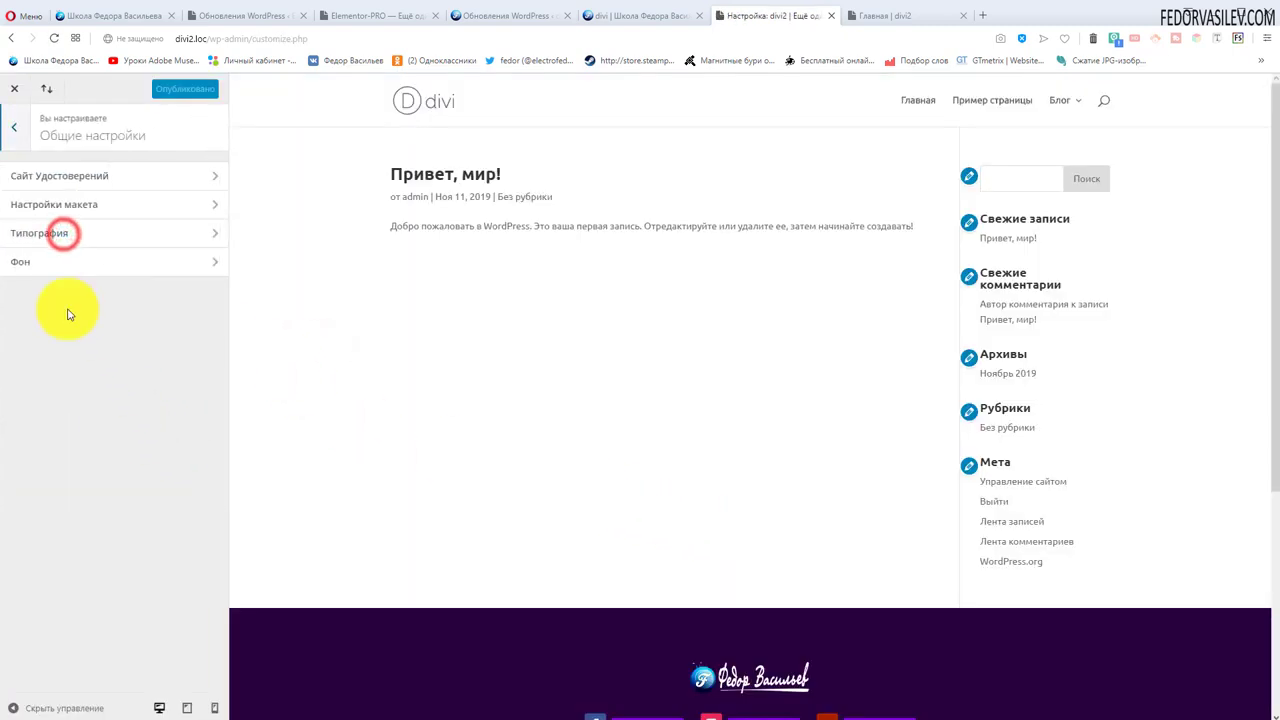
click(61, 184)
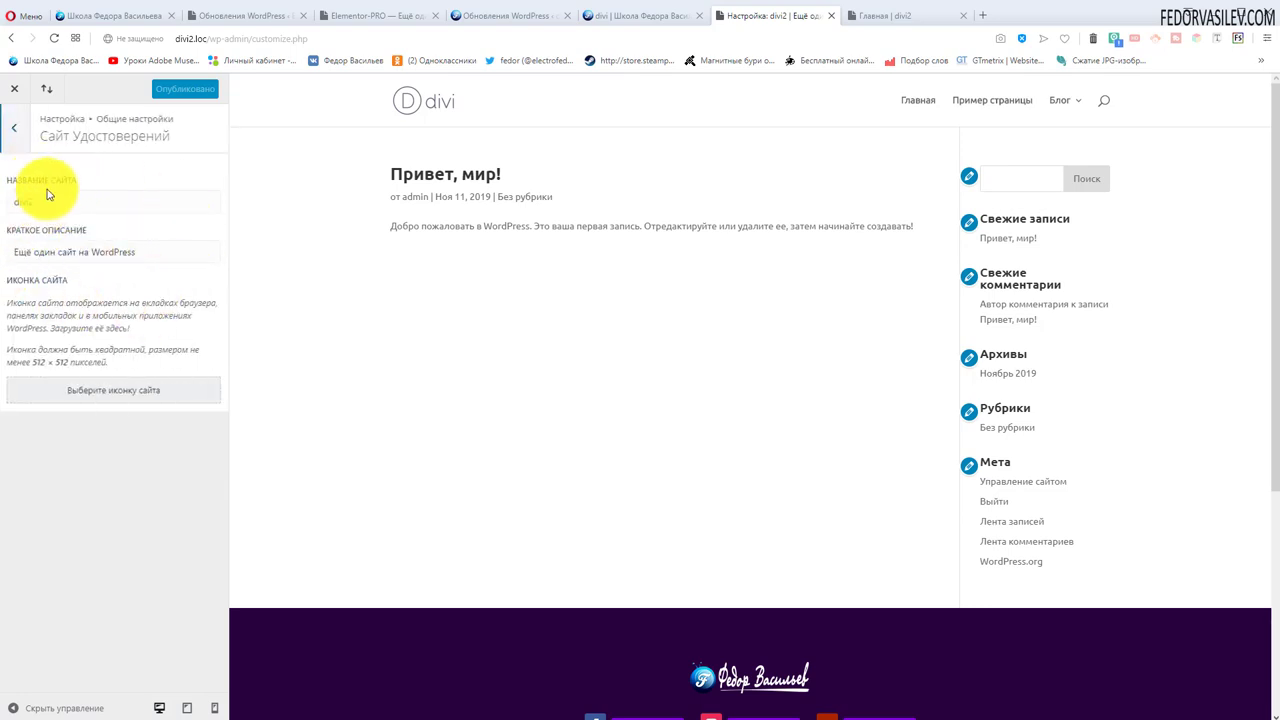
Compare the site title with the one on the live home page, then replace it with "fedorvasilev.com" in the site identity settings.
click(880, 15)
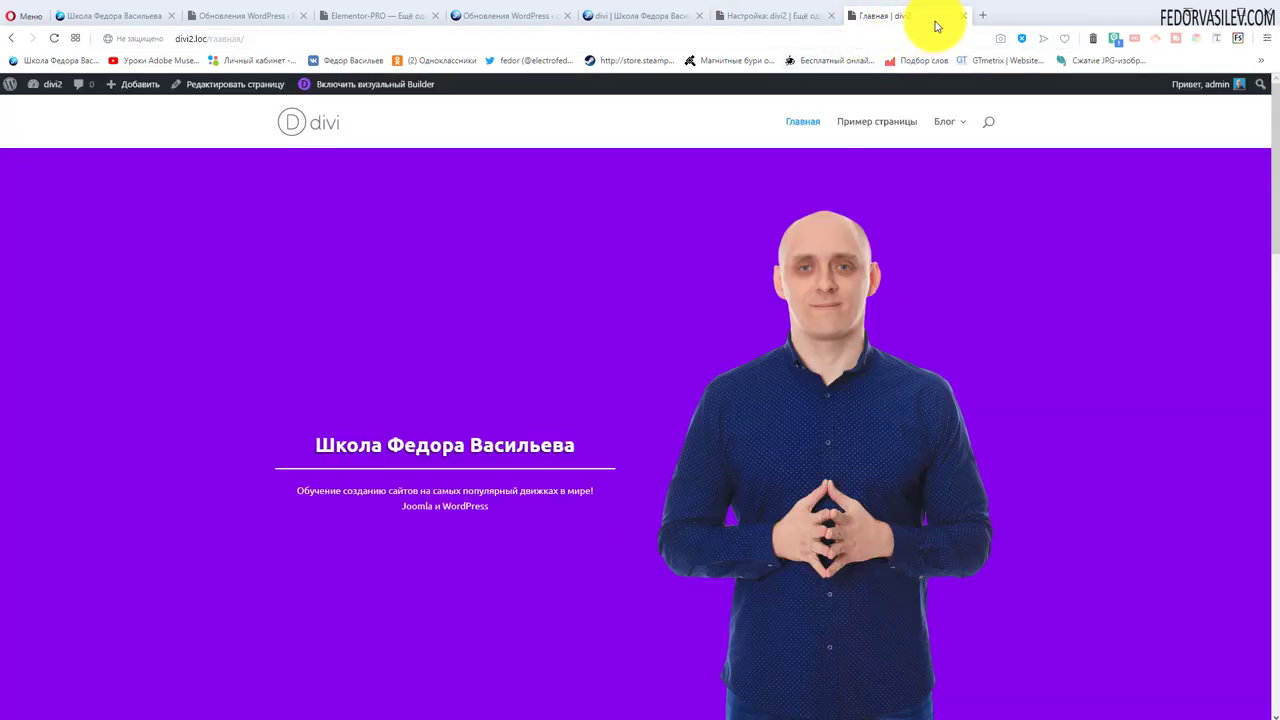
click(787, 15)
double_click(30, 201)
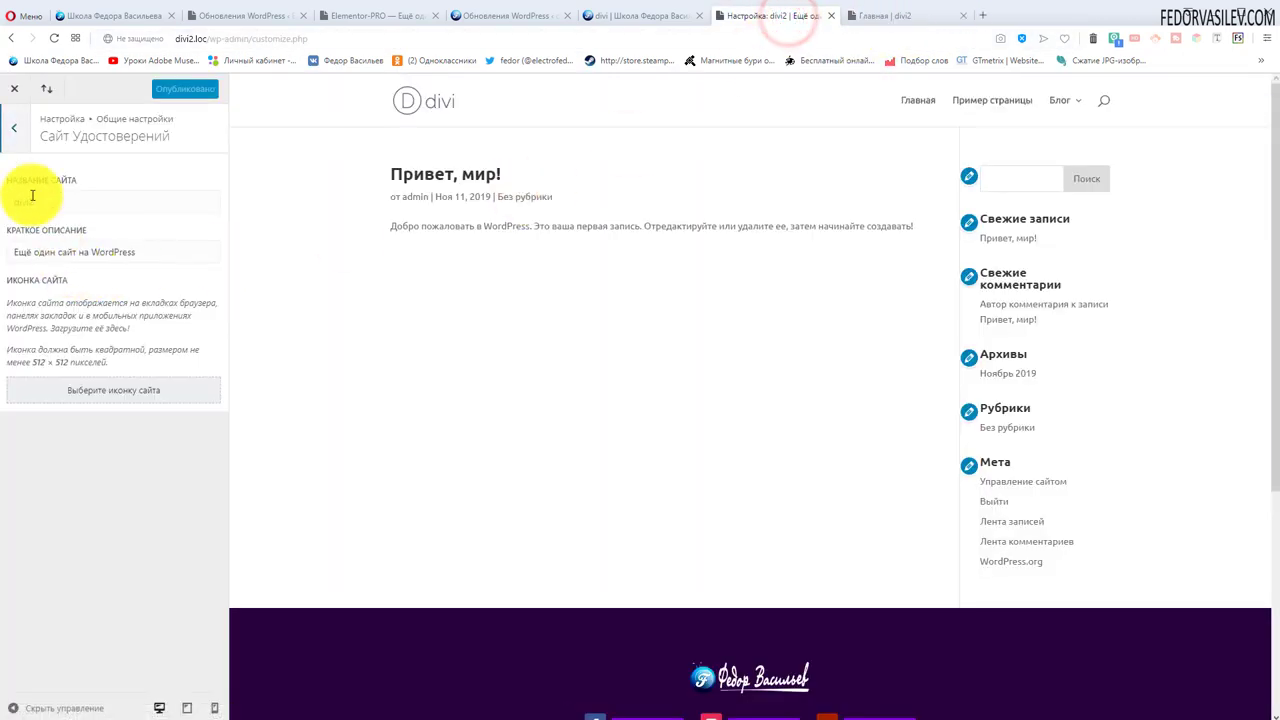
right_click(15, 208)
click(38, 271)
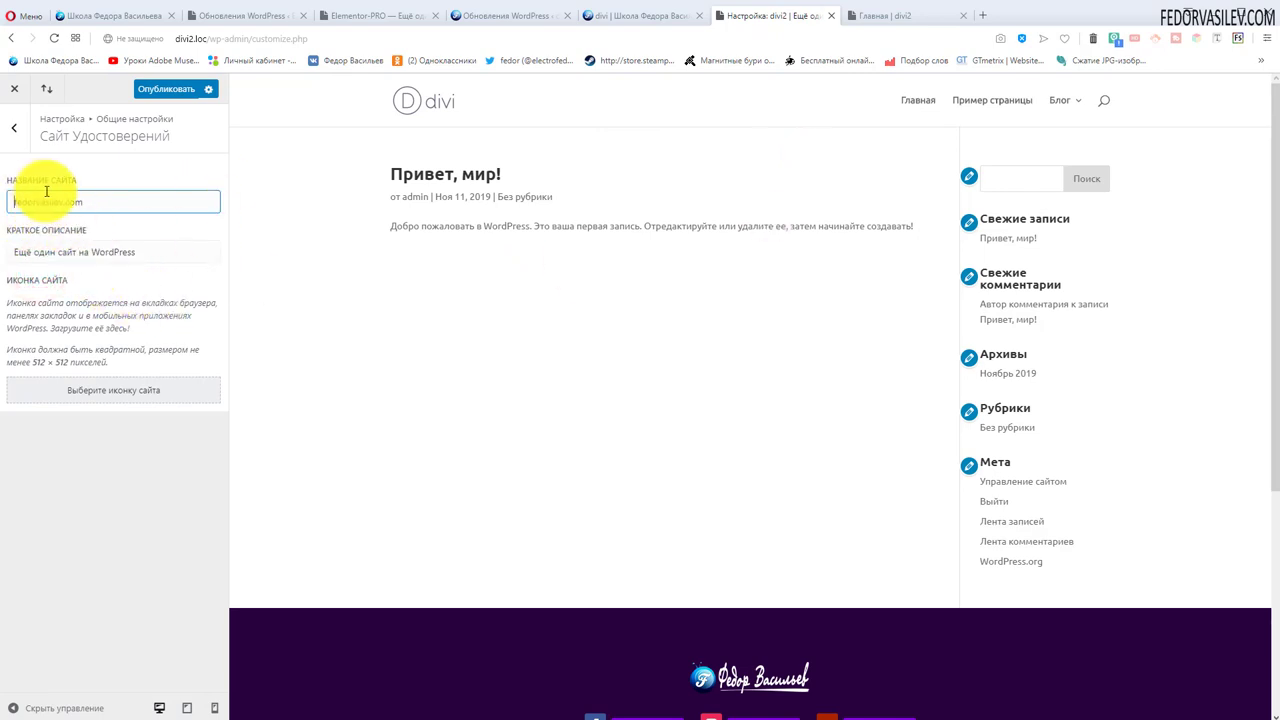
drag(89, 202, 26, 206)
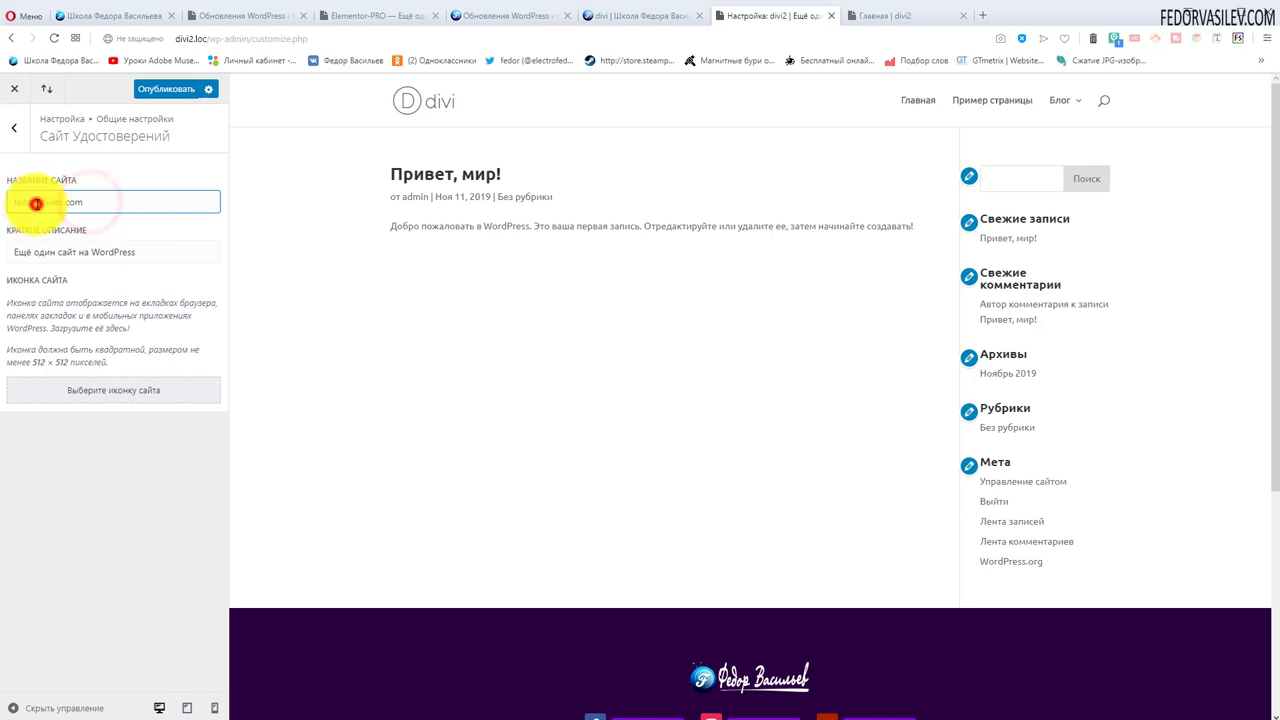
double_click(111, 206)
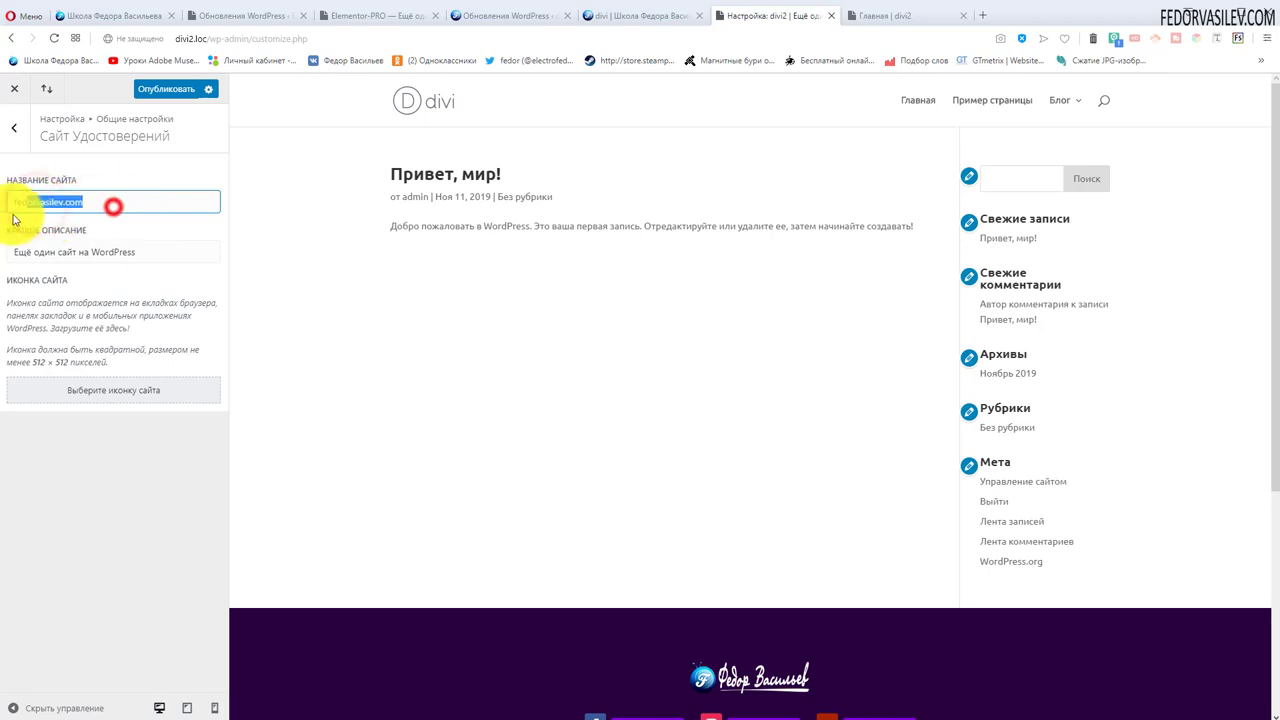
click(67, 203)
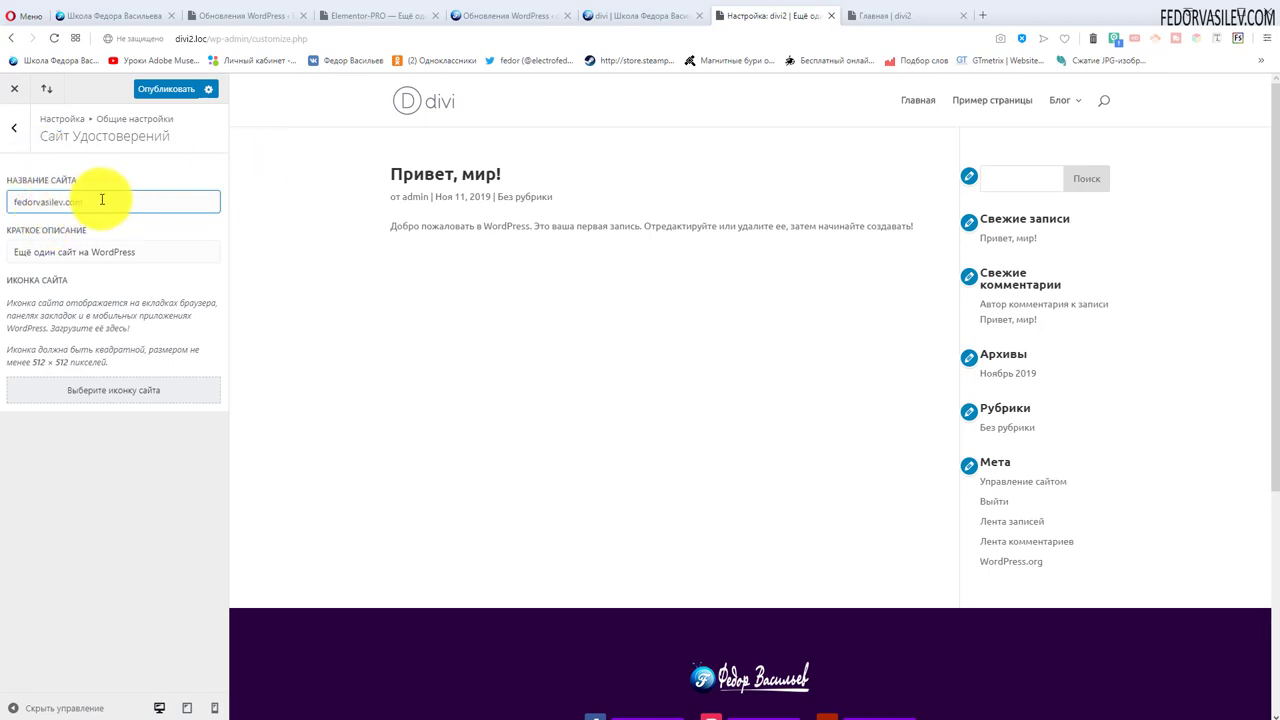
drag(94, 200, 14, 200)
click(42, 203)
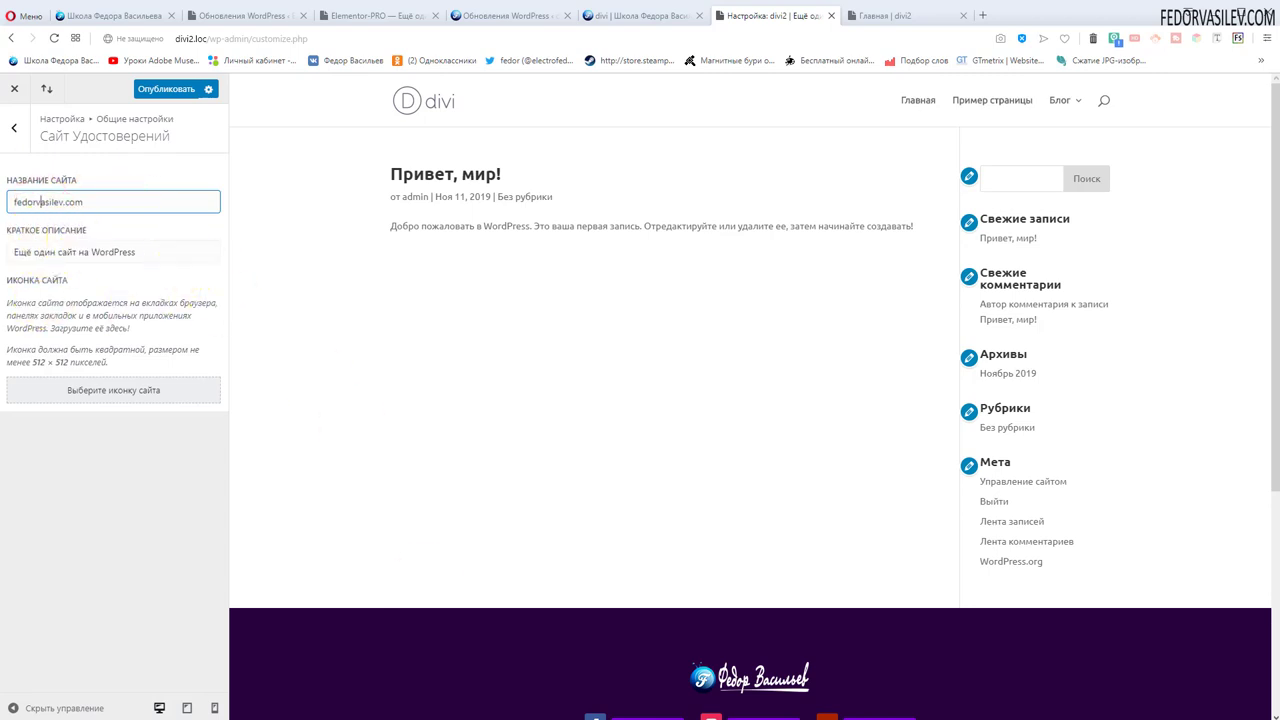
Replace the site's short description with the school's name, publish the change and check the home page.
key(Tab)
right_click(62, 252)
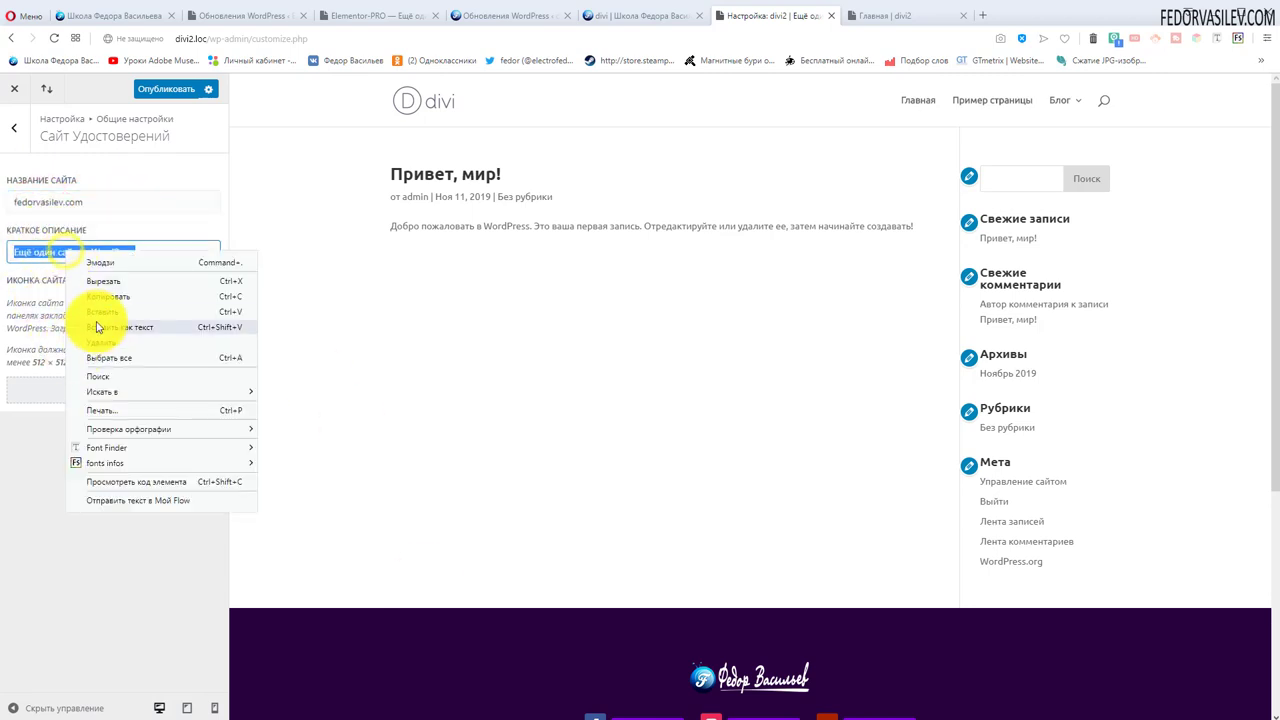
click(103, 316)
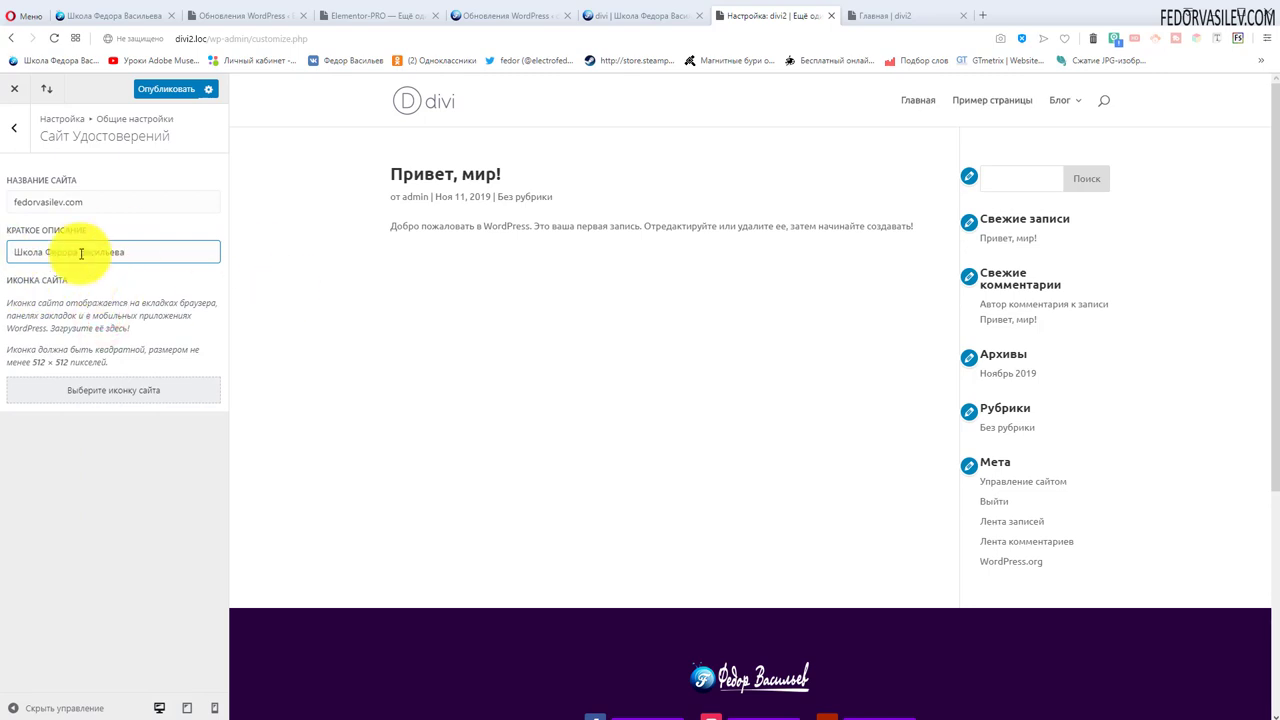
click(165, 89)
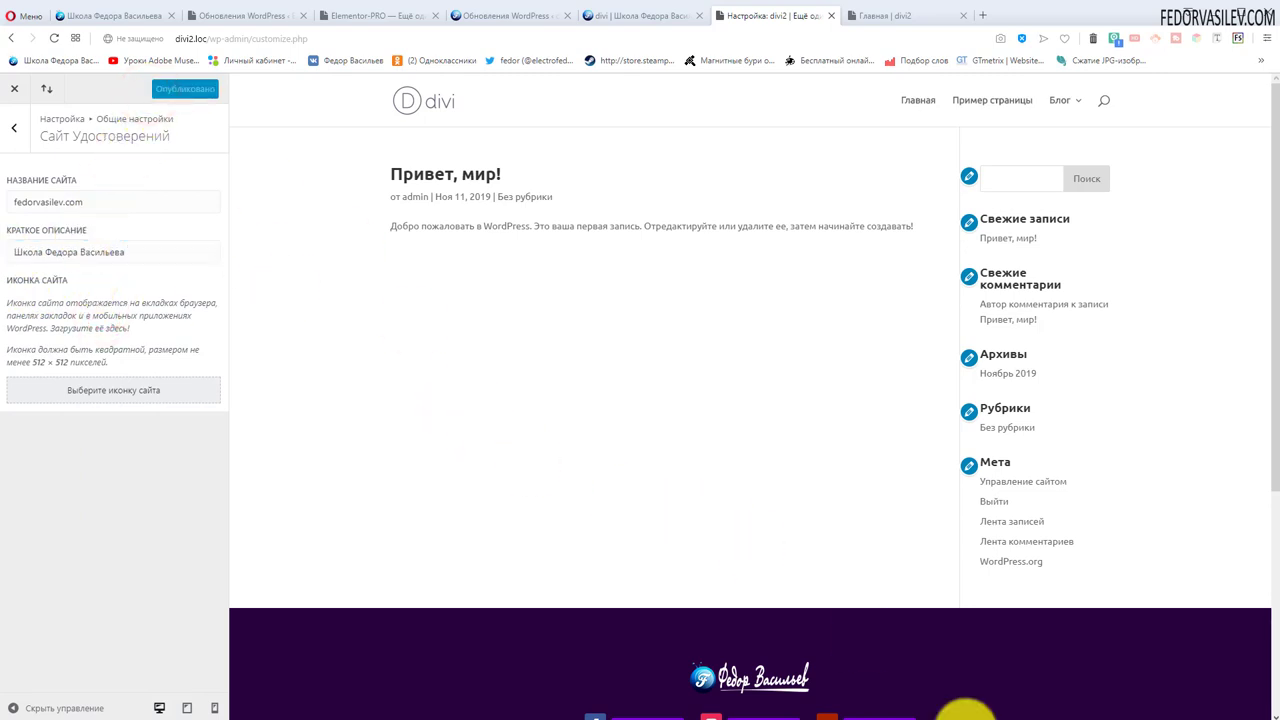
click(903, 16)
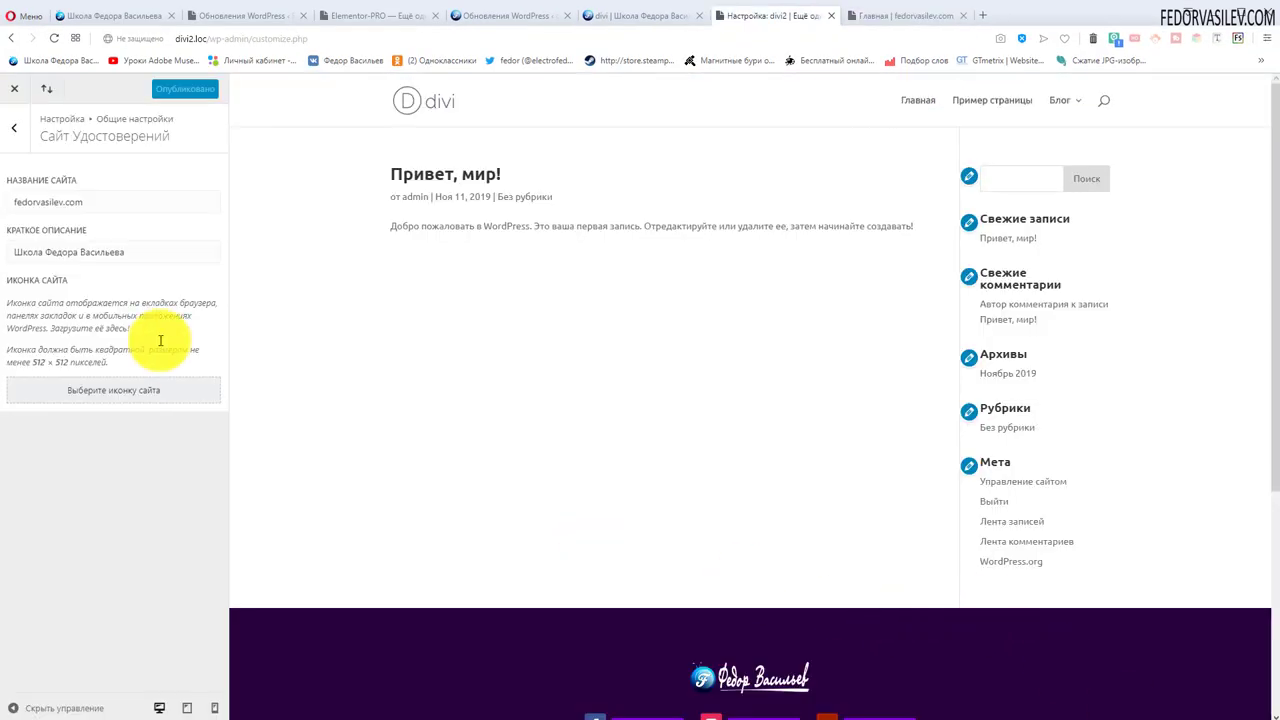
Leave the theme customizer and open a new blank post from the posts list.
click(14, 88)
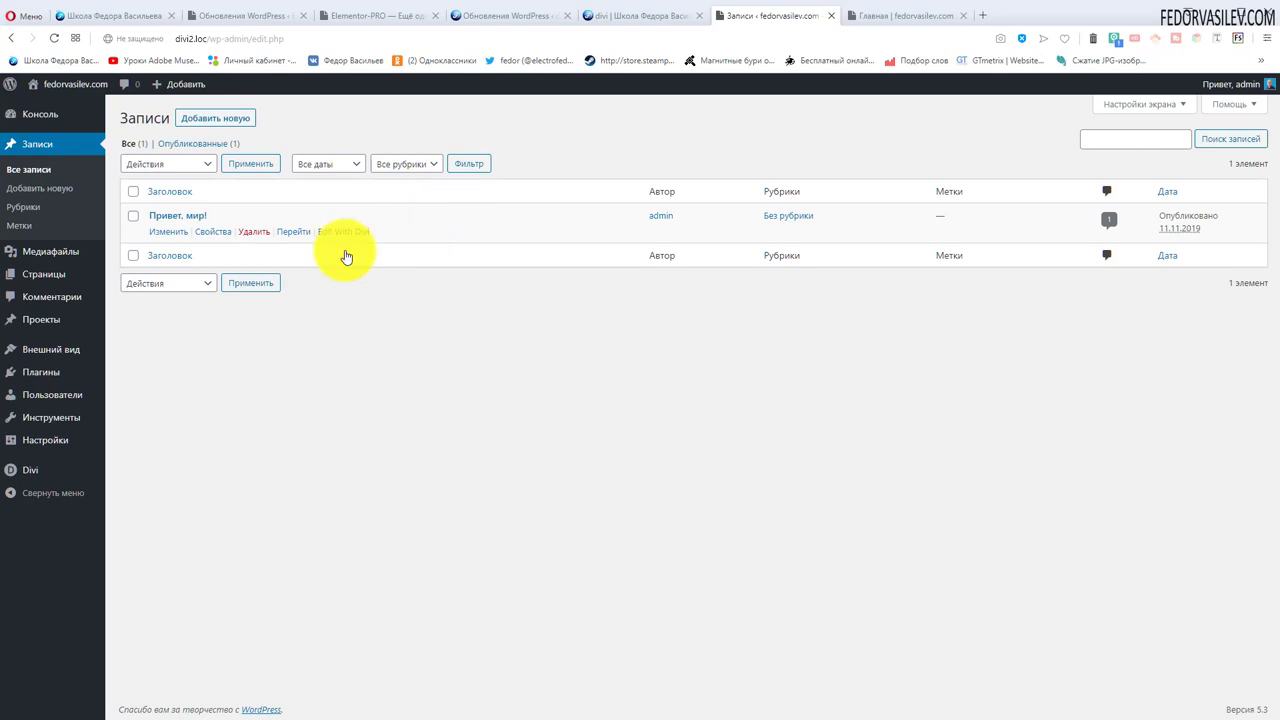
click(231, 119)
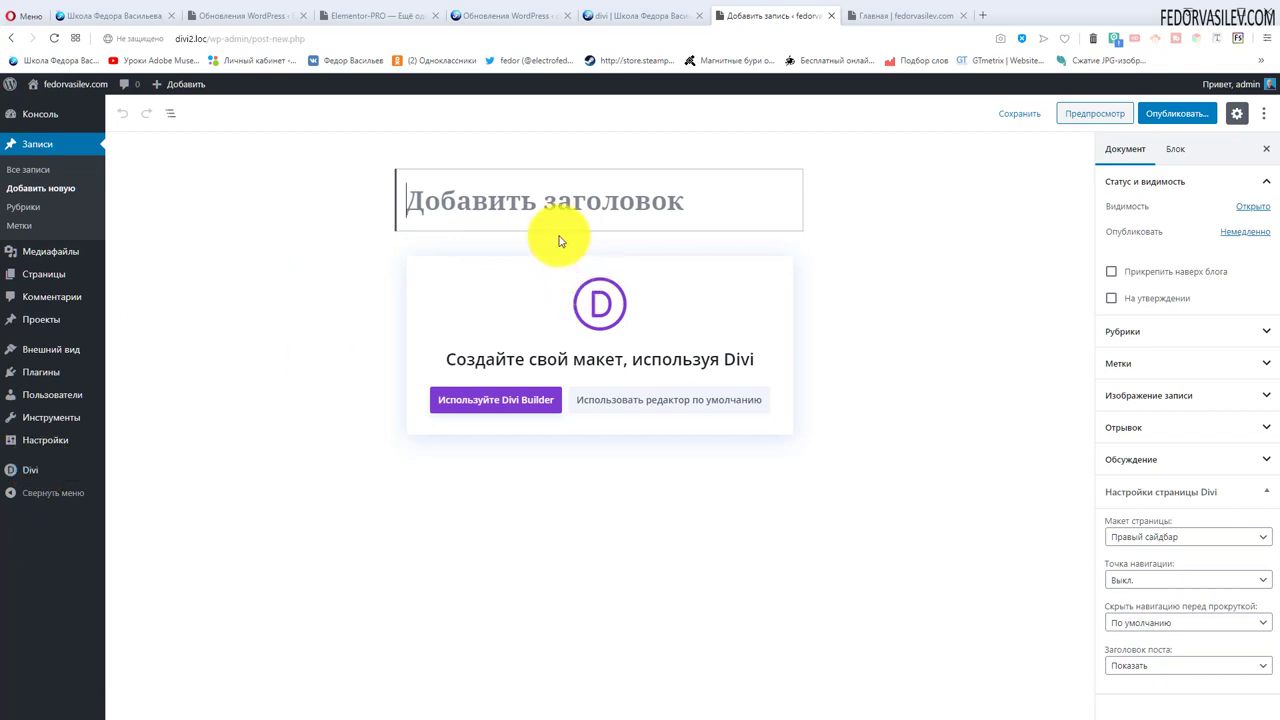
mouse_move(34, 480)
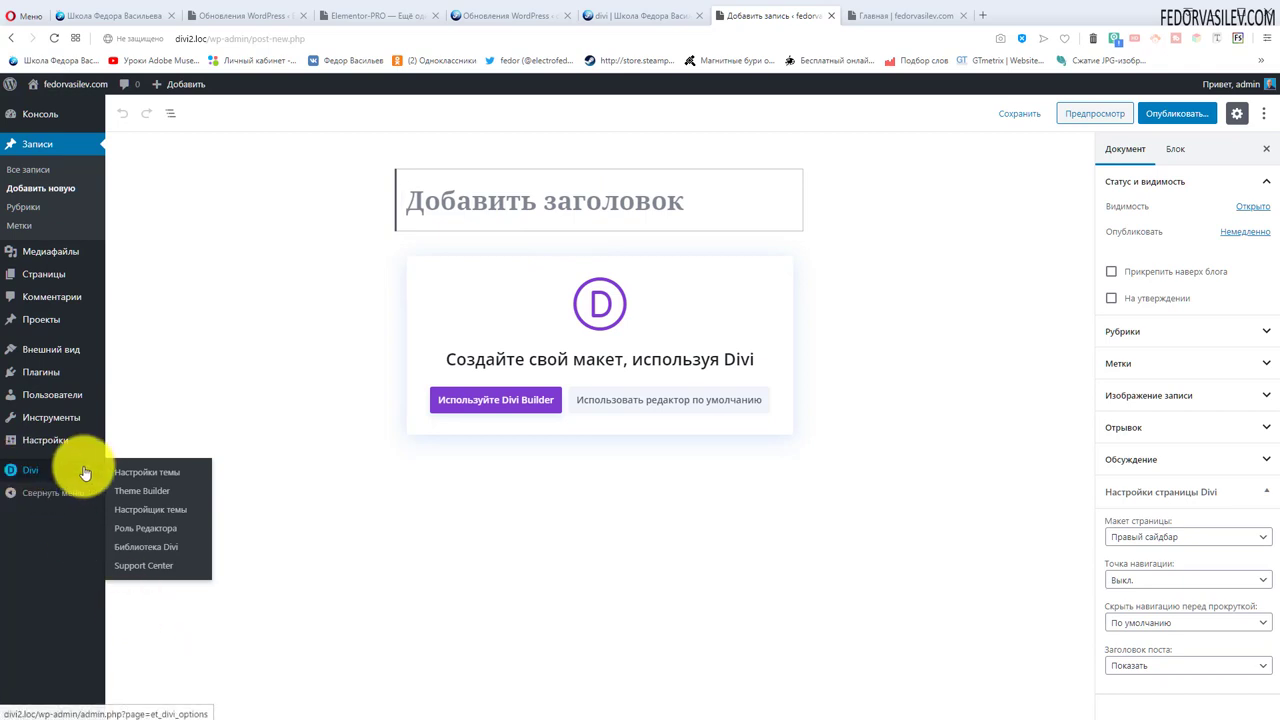
click(488, 555)
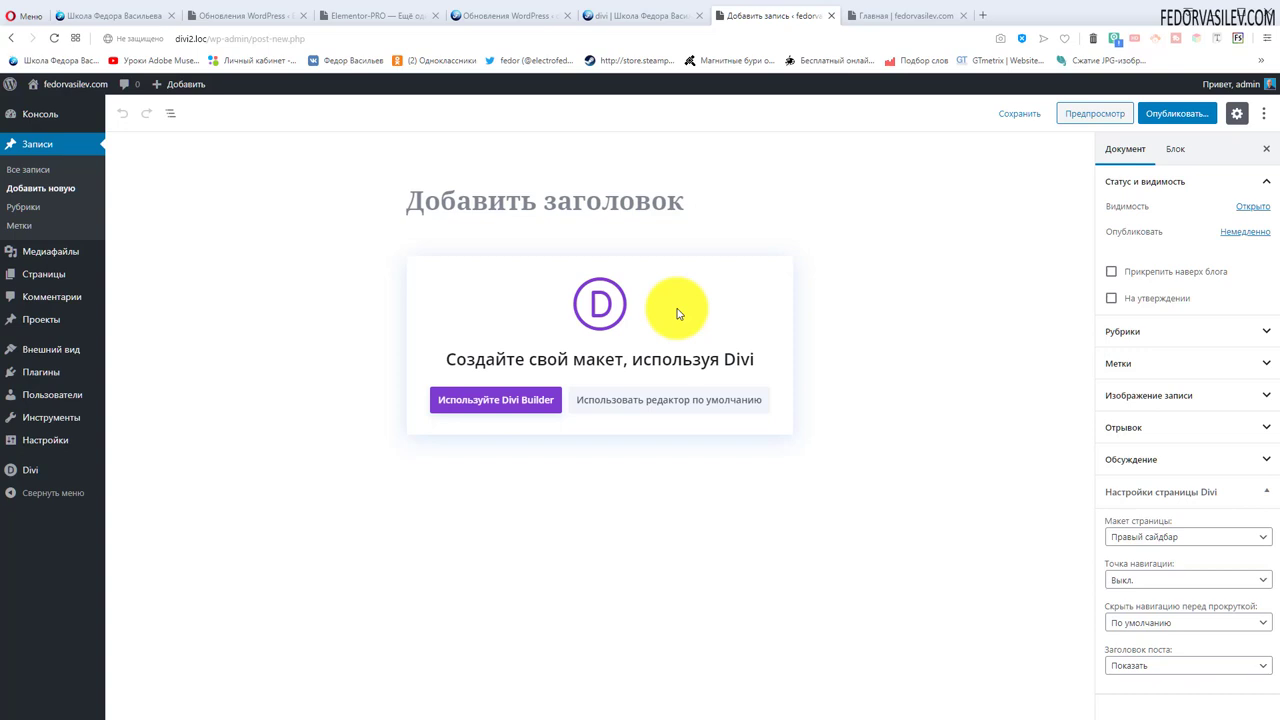
Disable the Divi Builder for posts and projects in the Divi theme options and save the changes.
mouse_move(50, 482)
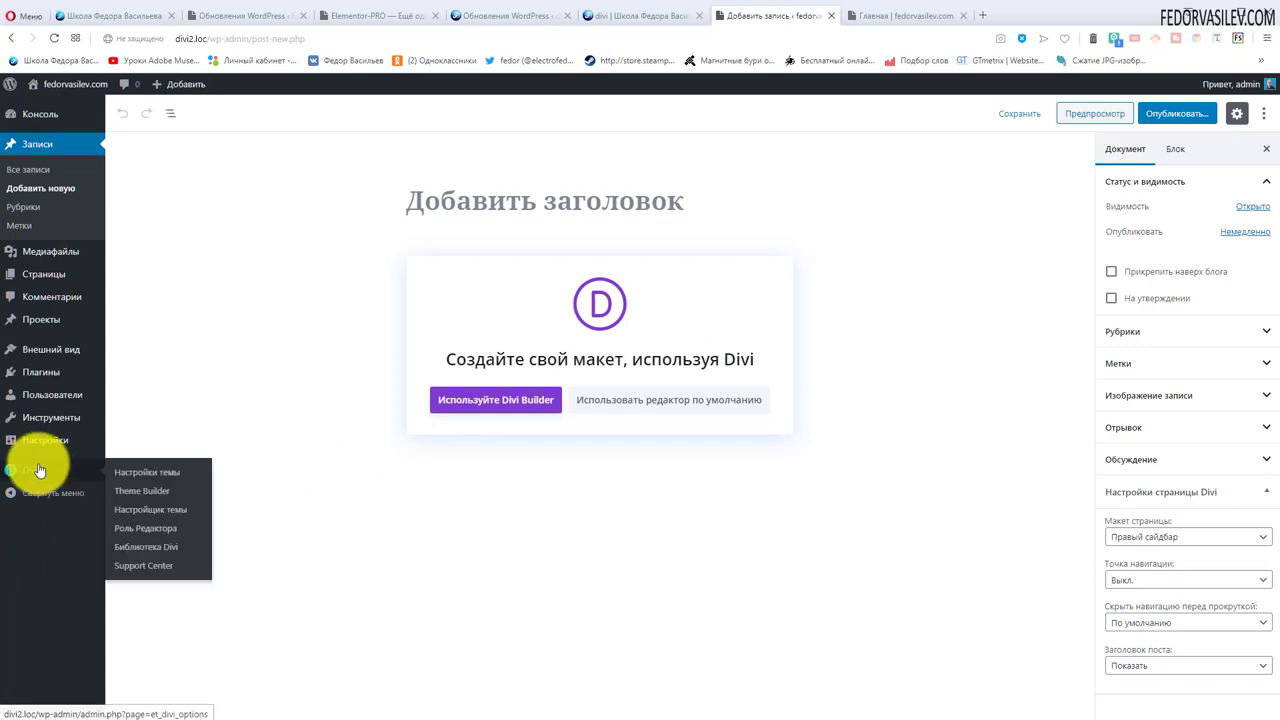
click(138, 471)
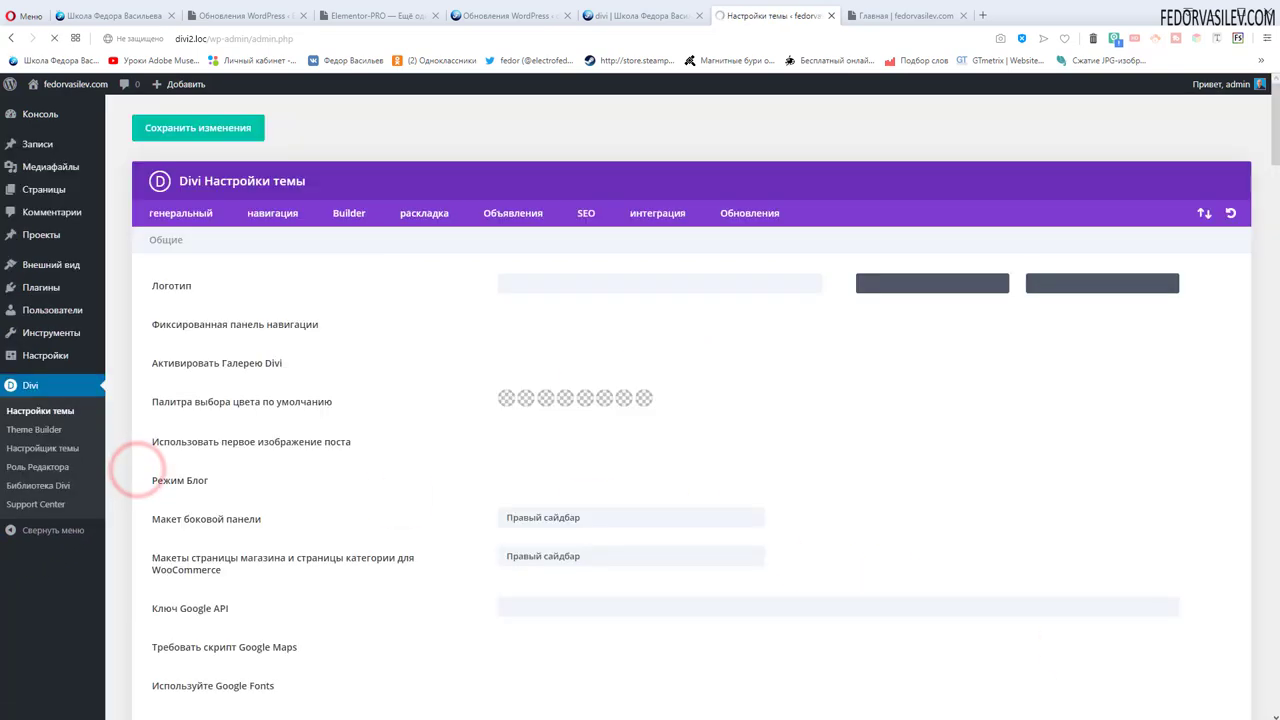
click(340, 212)
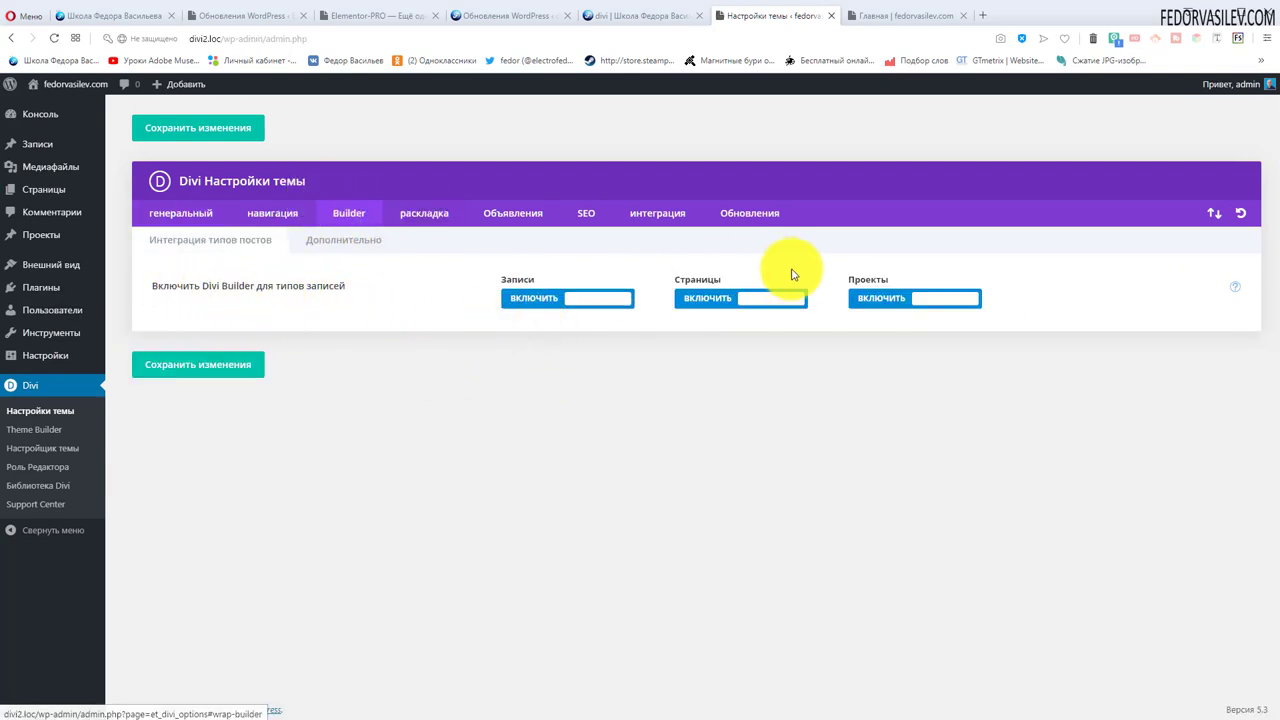
click(890, 298)
click(533, 298)
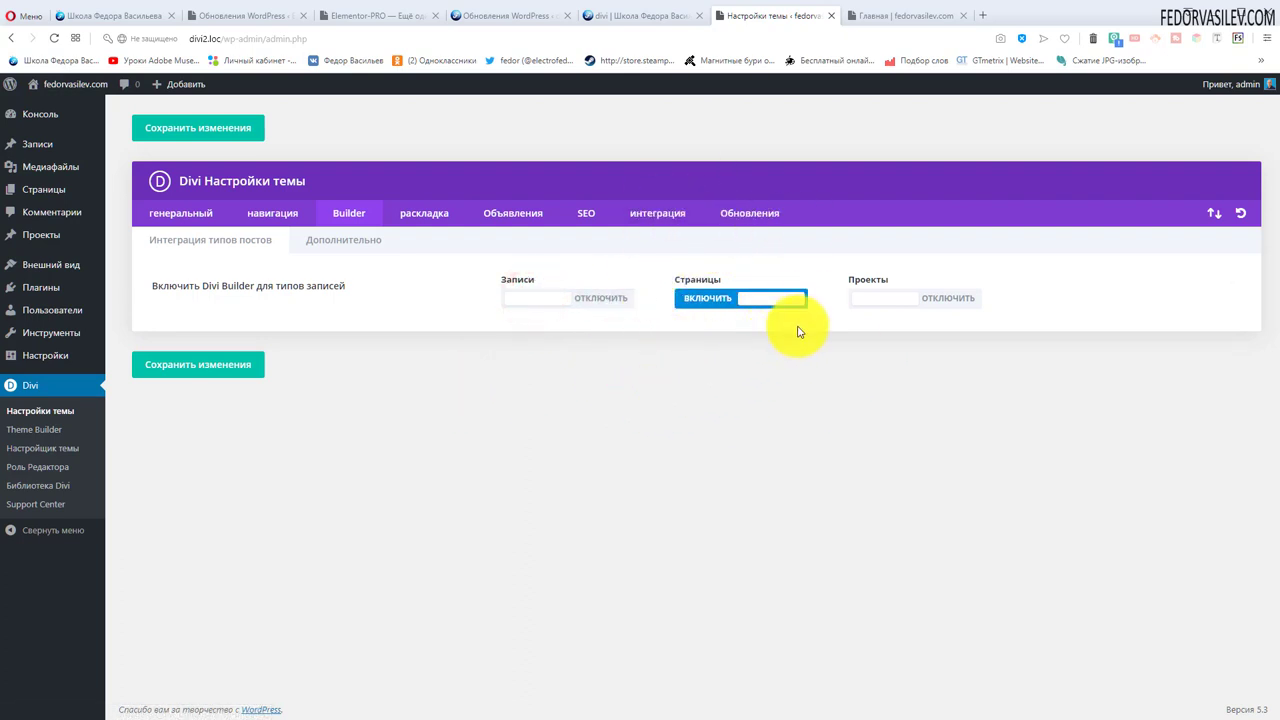
click(197, 366)
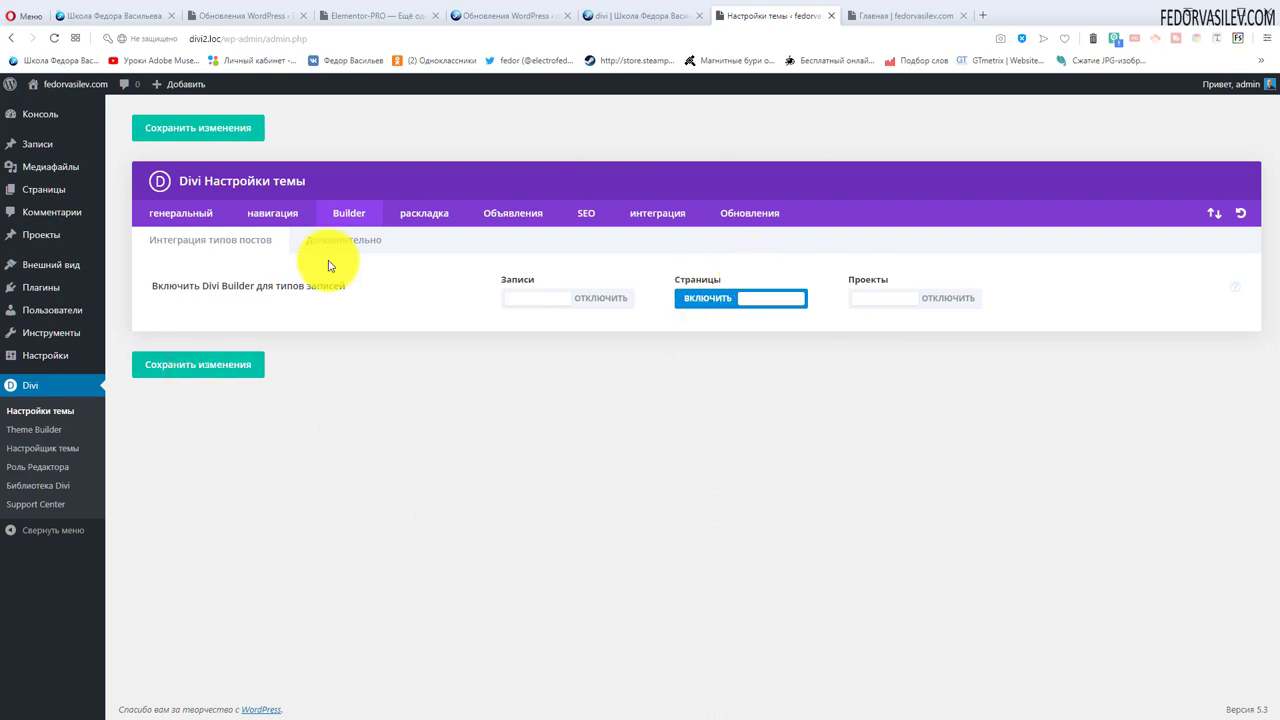
Enable the classic editor in the additional Builder settings, save the changes and try it in a new post.
click(336, 240)
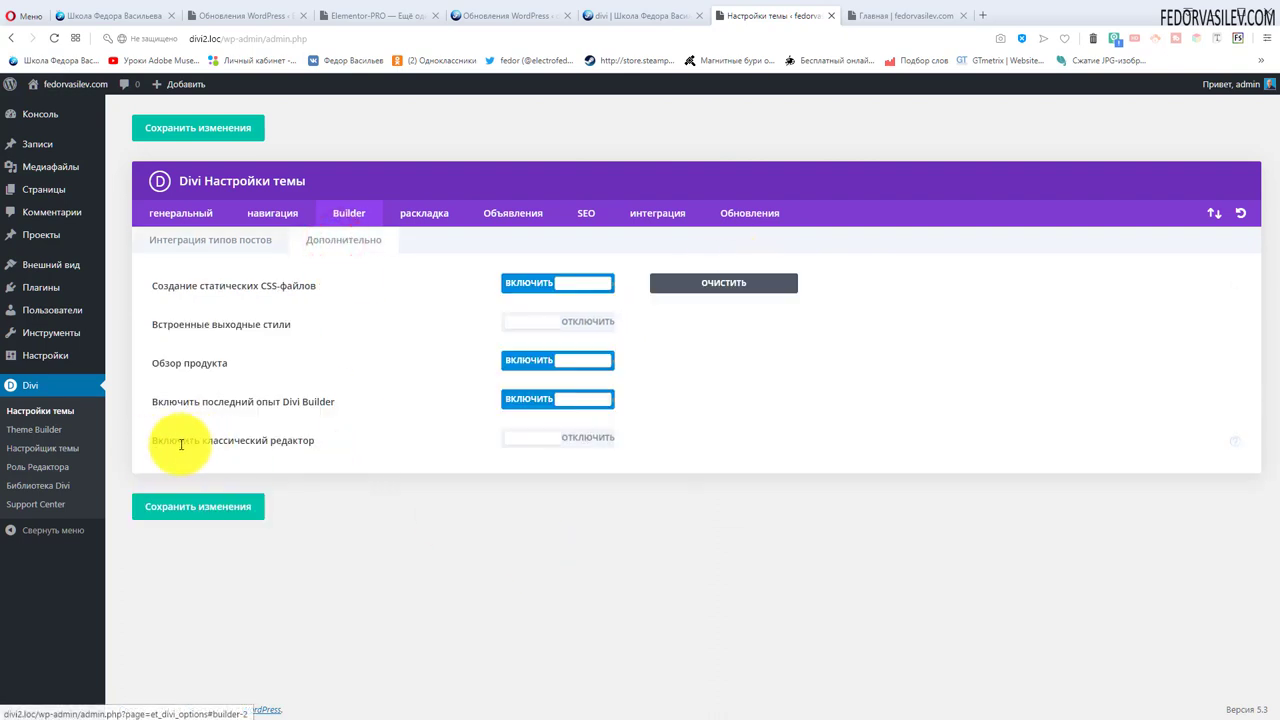
click(553, 434)
click(205, 128)
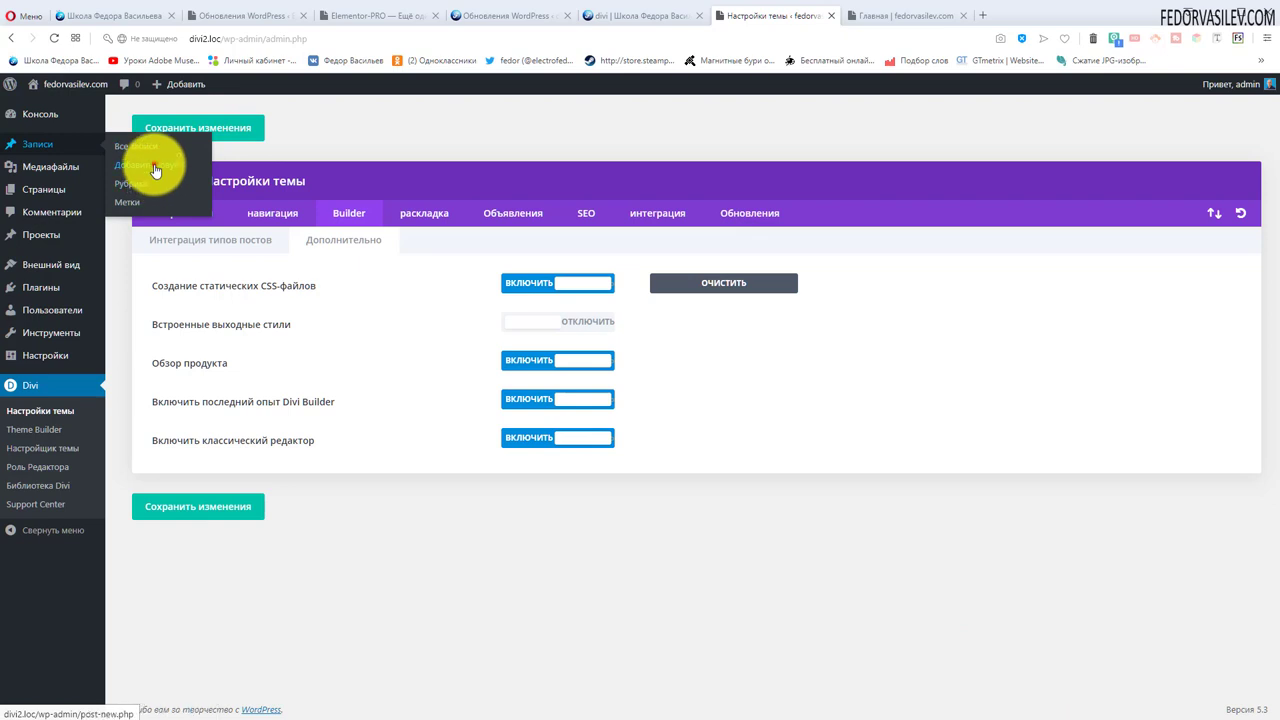
click(155, 164)
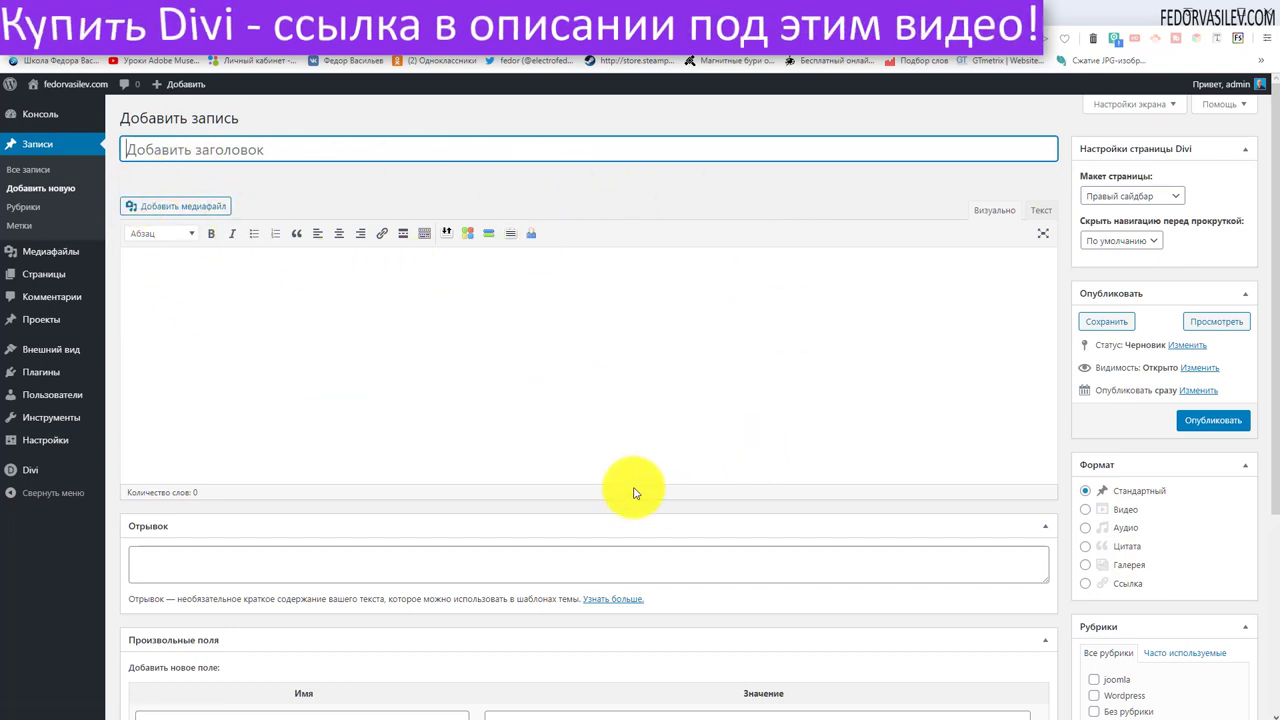
click(588, 452)
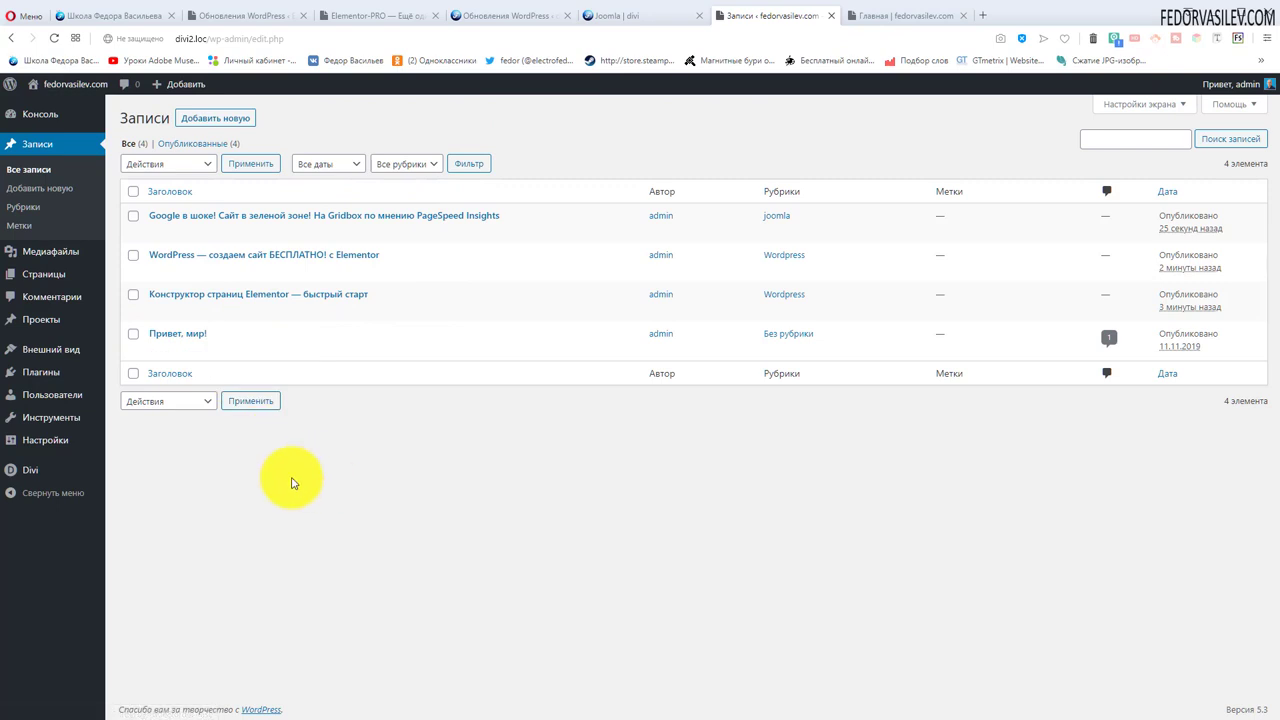
Open the home page SEO settings in the Divi theme options and read the help for the custom title option.
mouse_move(57, 472)
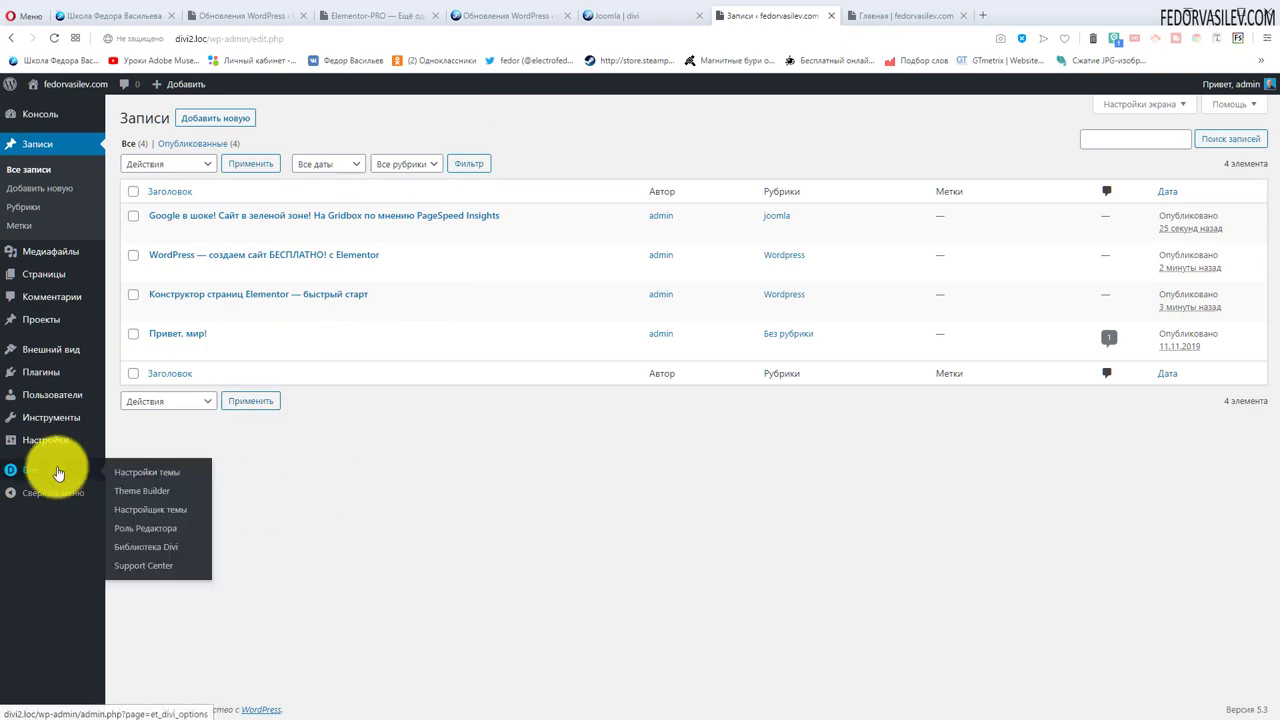
click(140, 471)
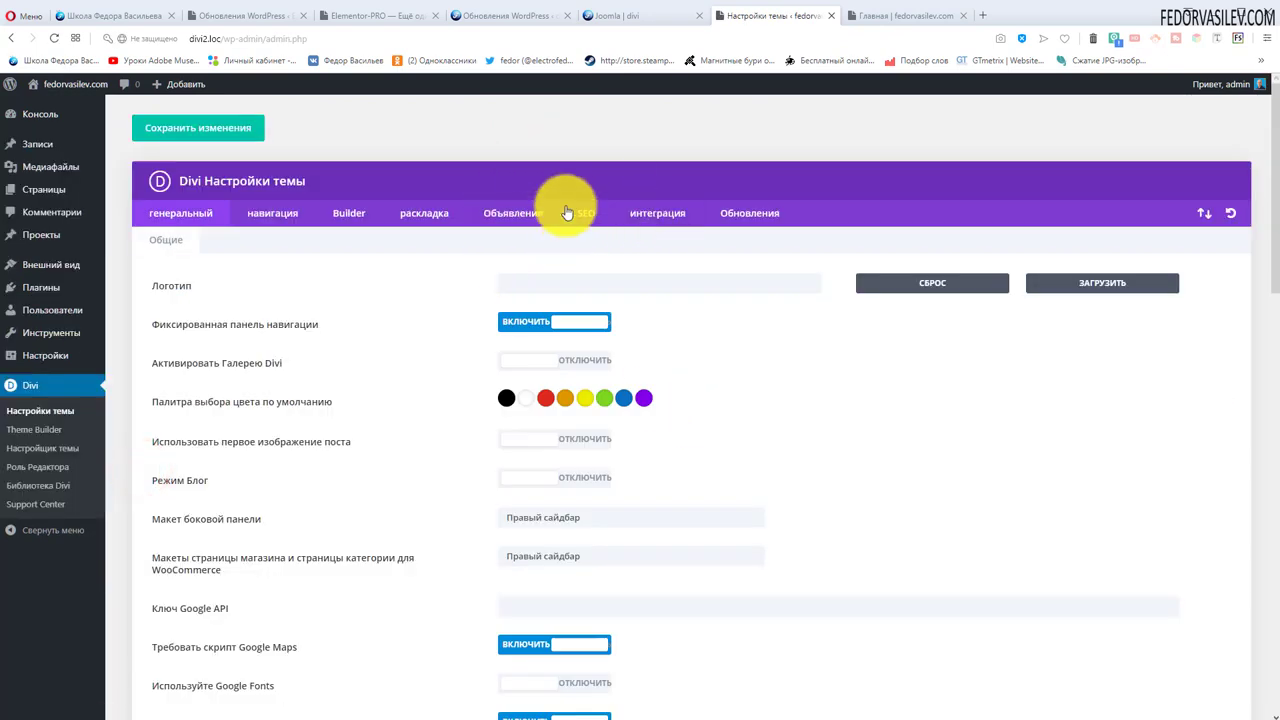
click(585, 227)
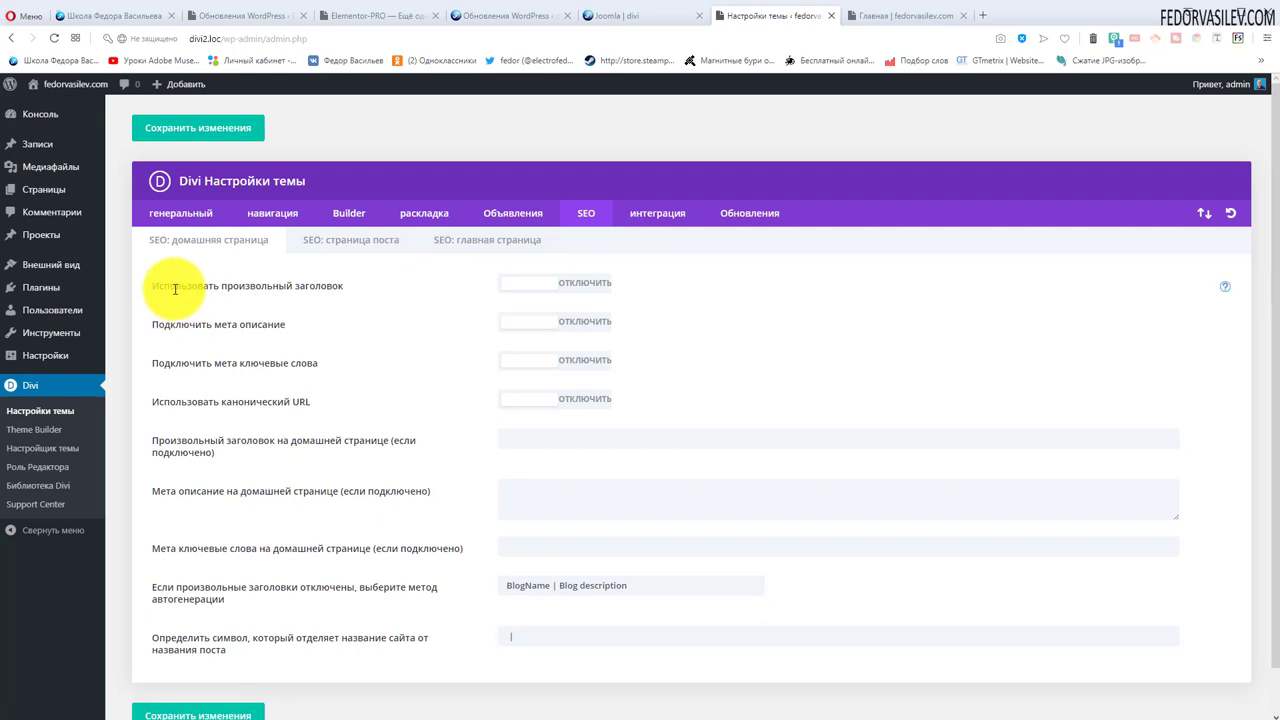
click(1223, 291)
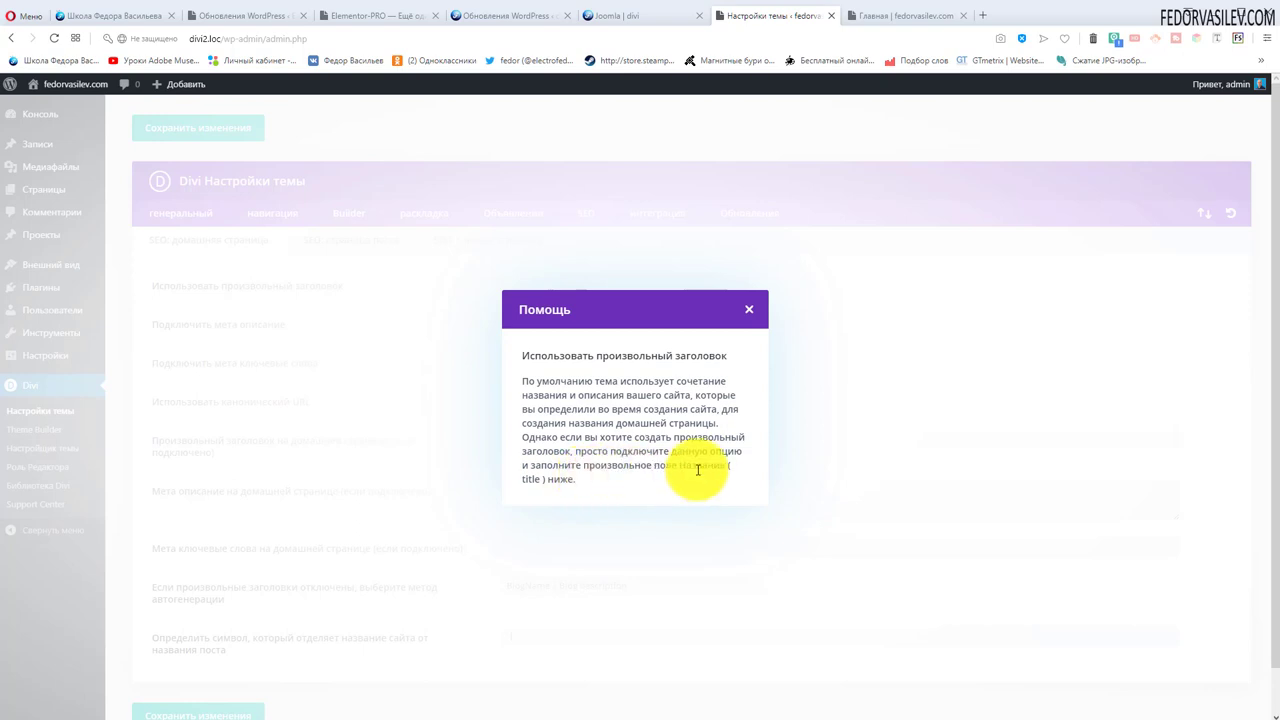
Close the title help, paste the school's name as the custom home page title and save the theme options.
click(749, 309)
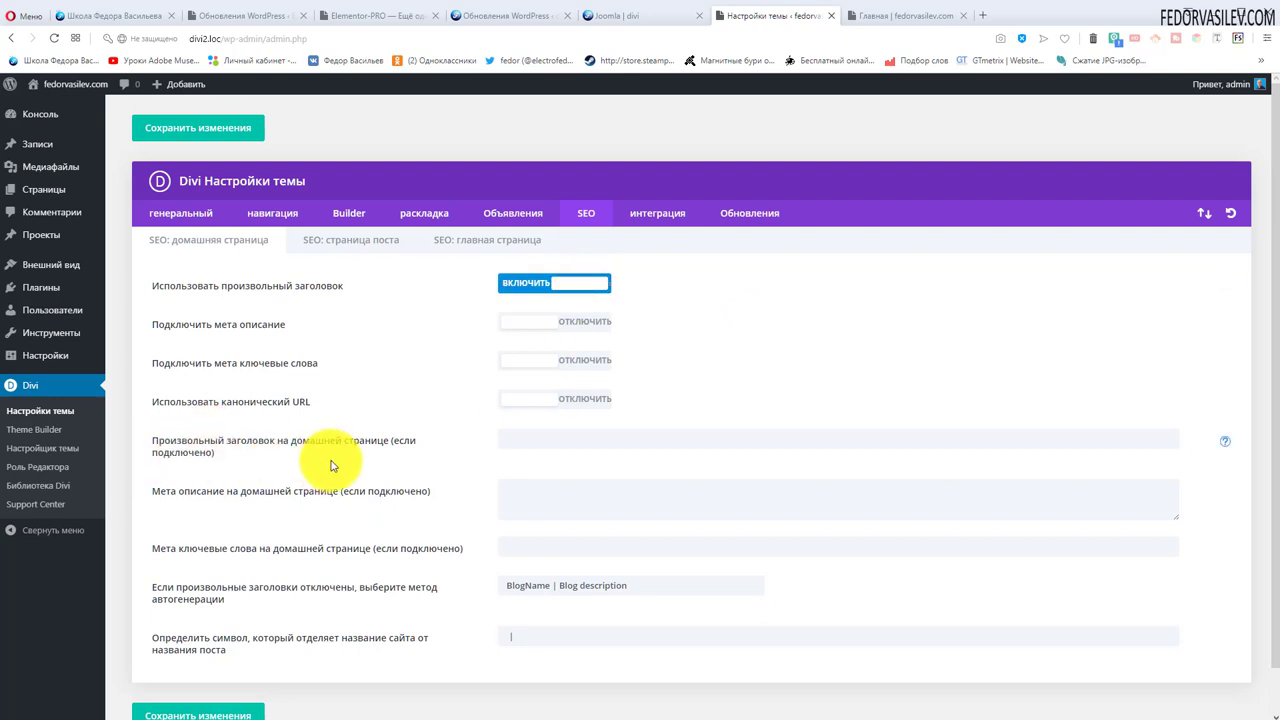
right_click(516, 444)
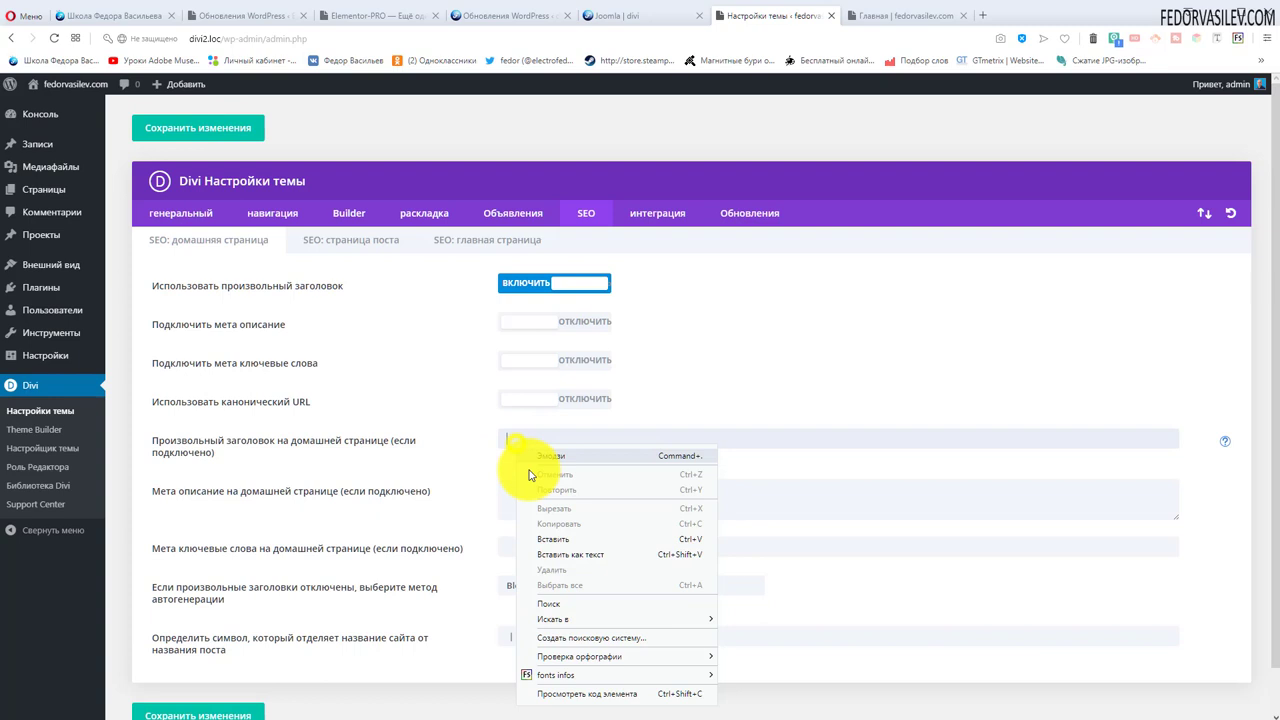
click(558, 554)
scroll(230, 640, down, 1)
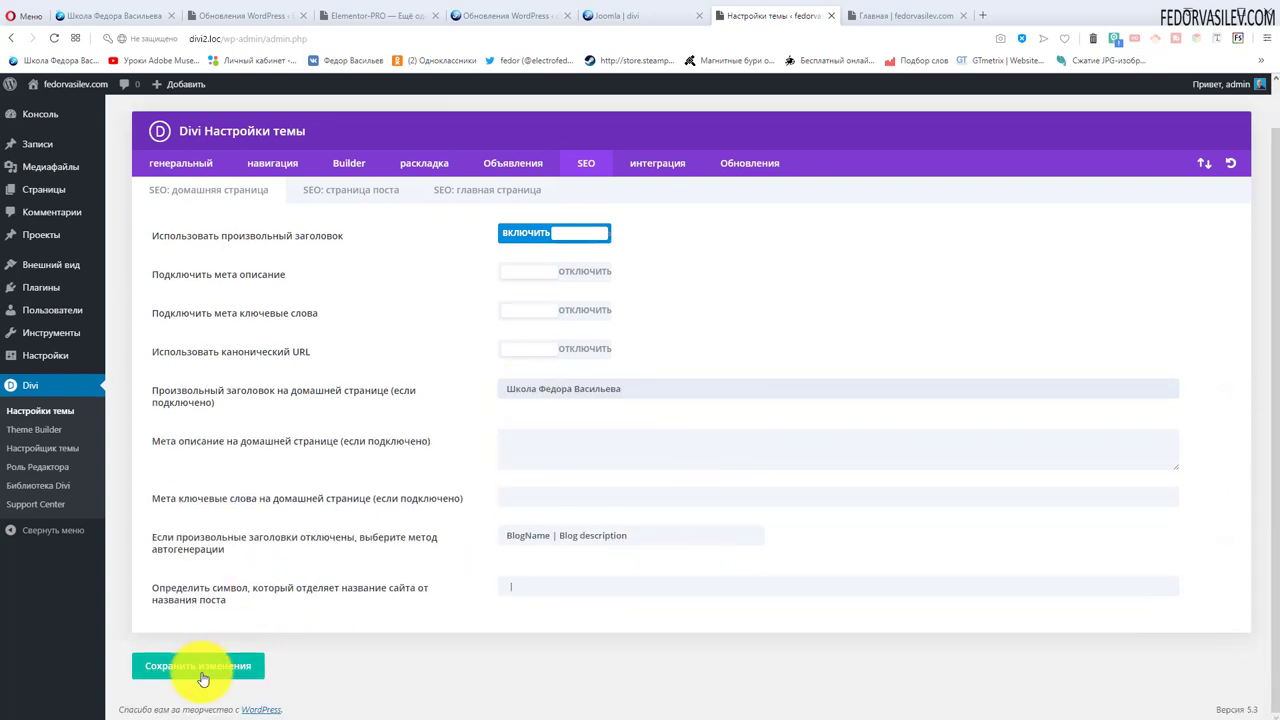
click(200, 668)
scroll(529, 434, up, 1)
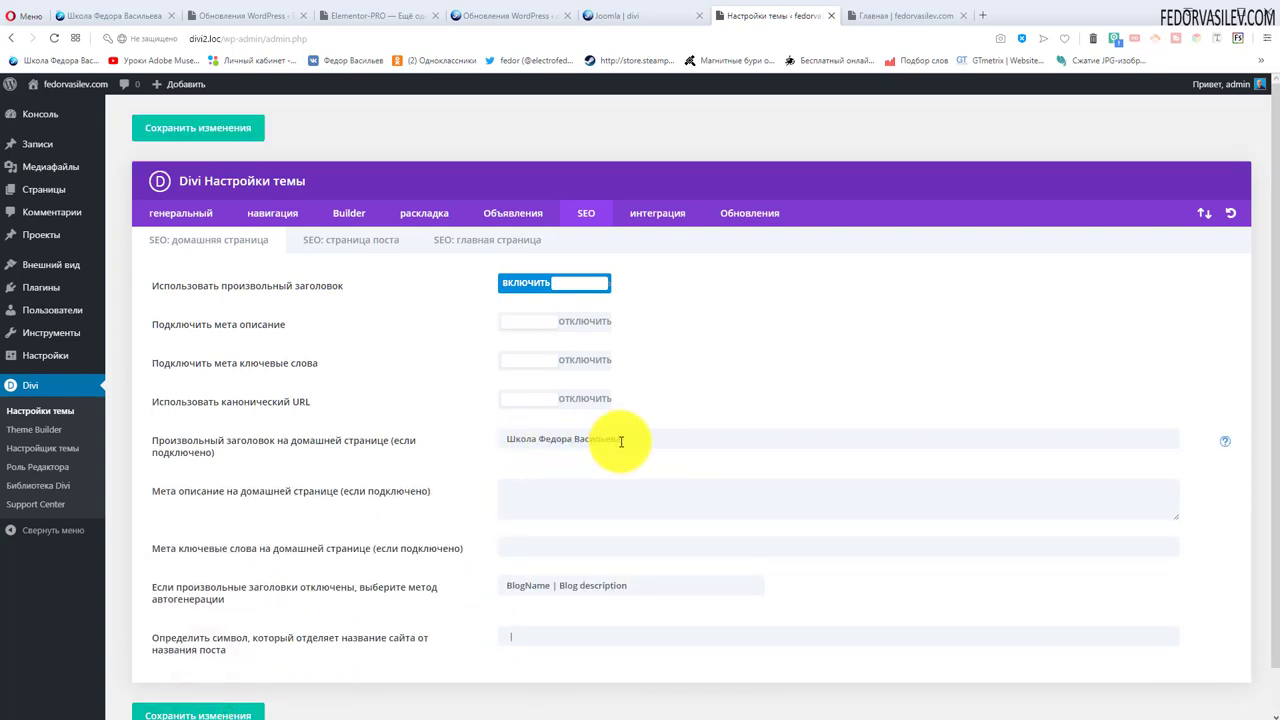
drag(686, 434, 429, 417)
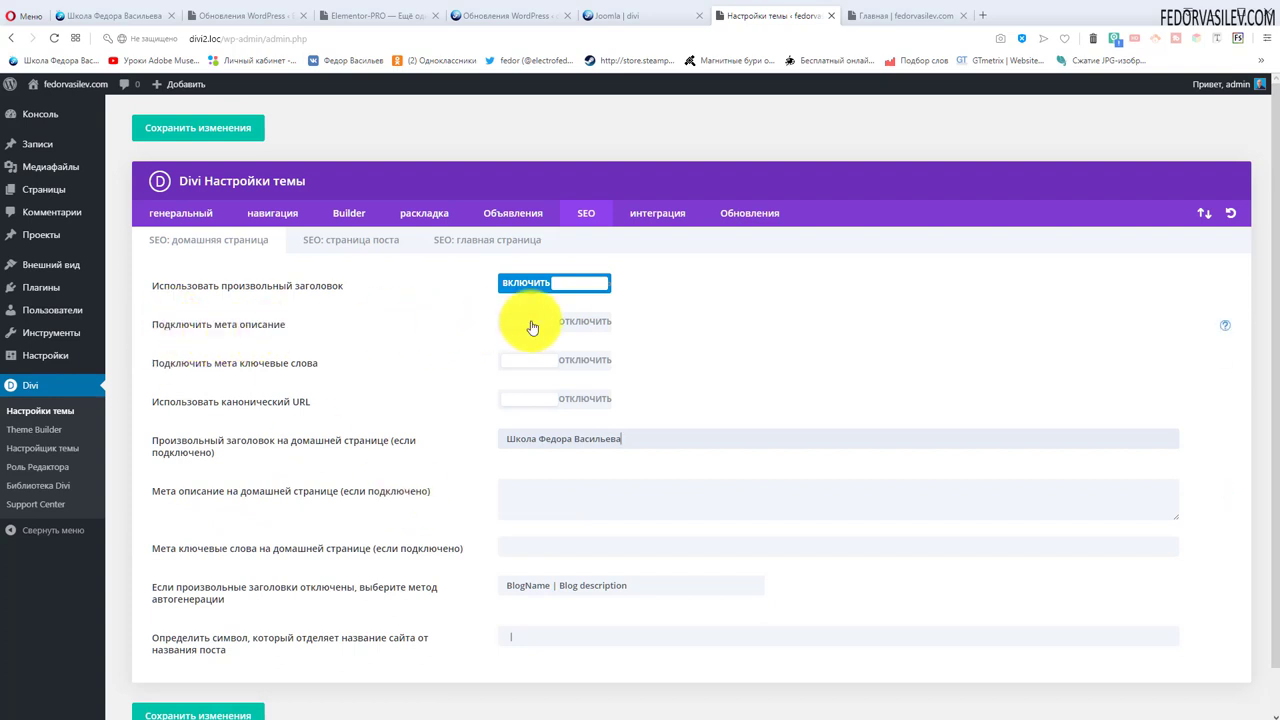
Enable the home page meta description and fill it in with "описание сайта".
click(583, 322)
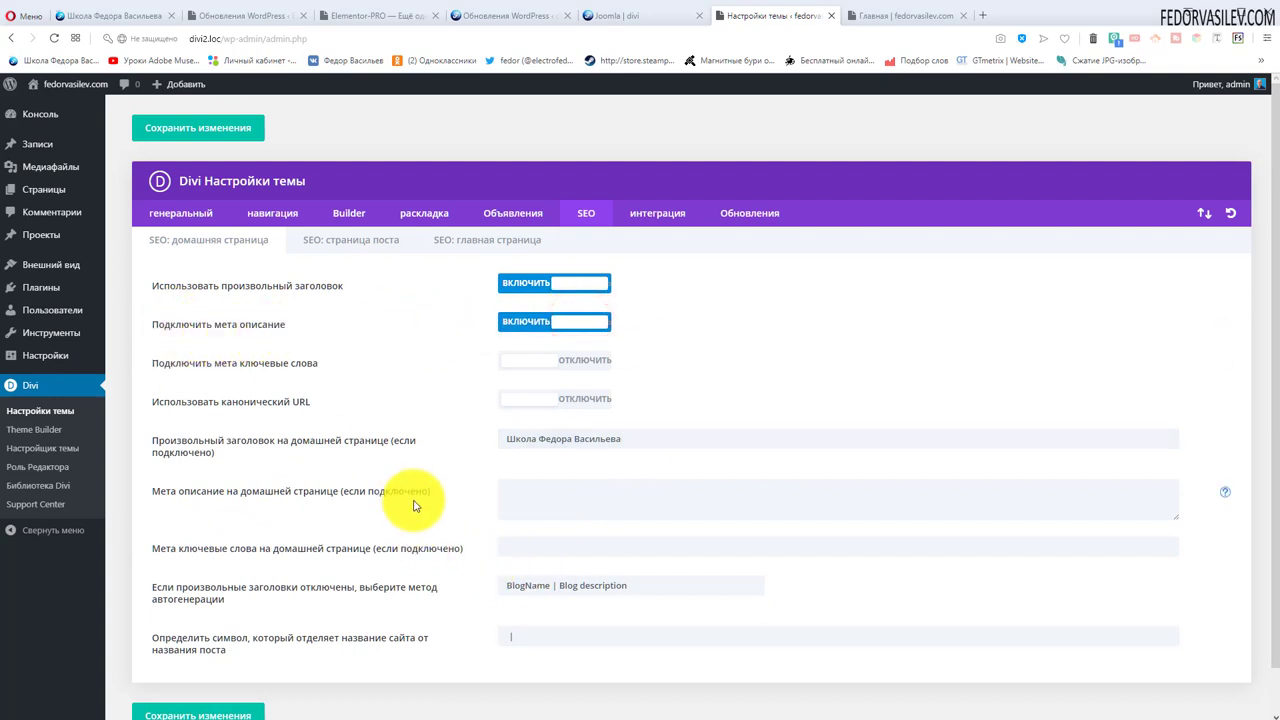
triple_click(625, 438)
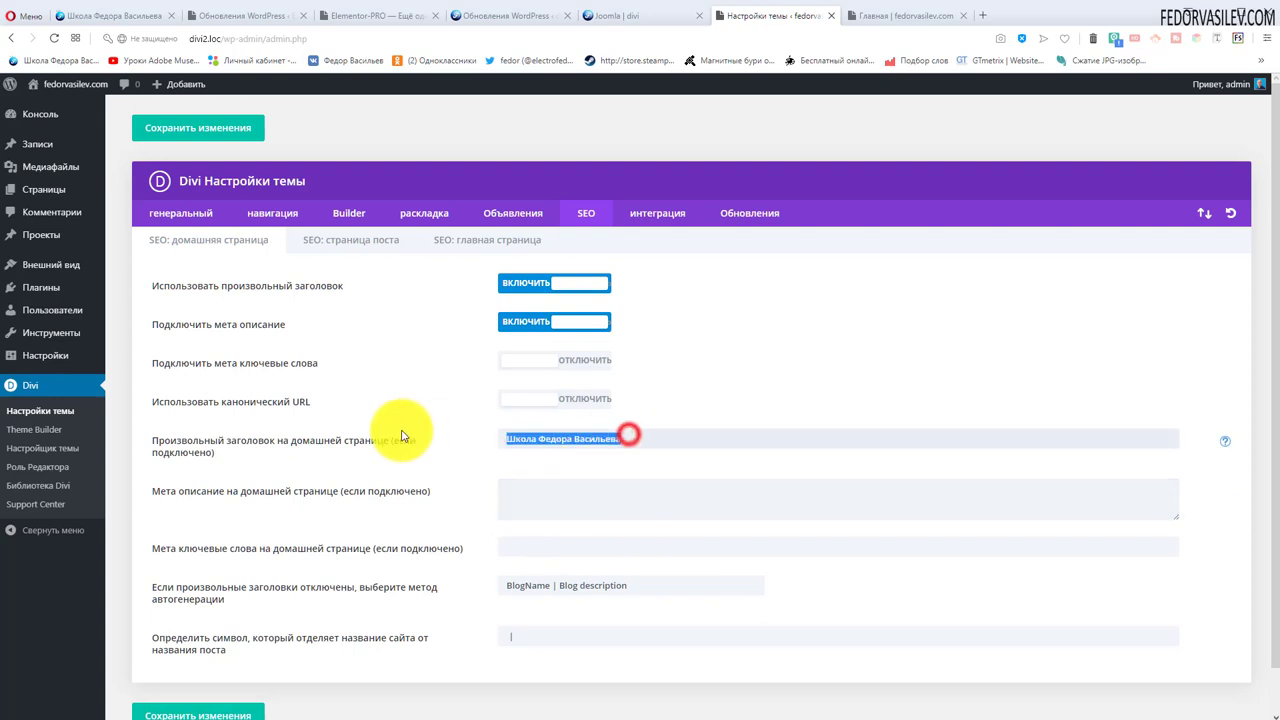
click(536, 503)
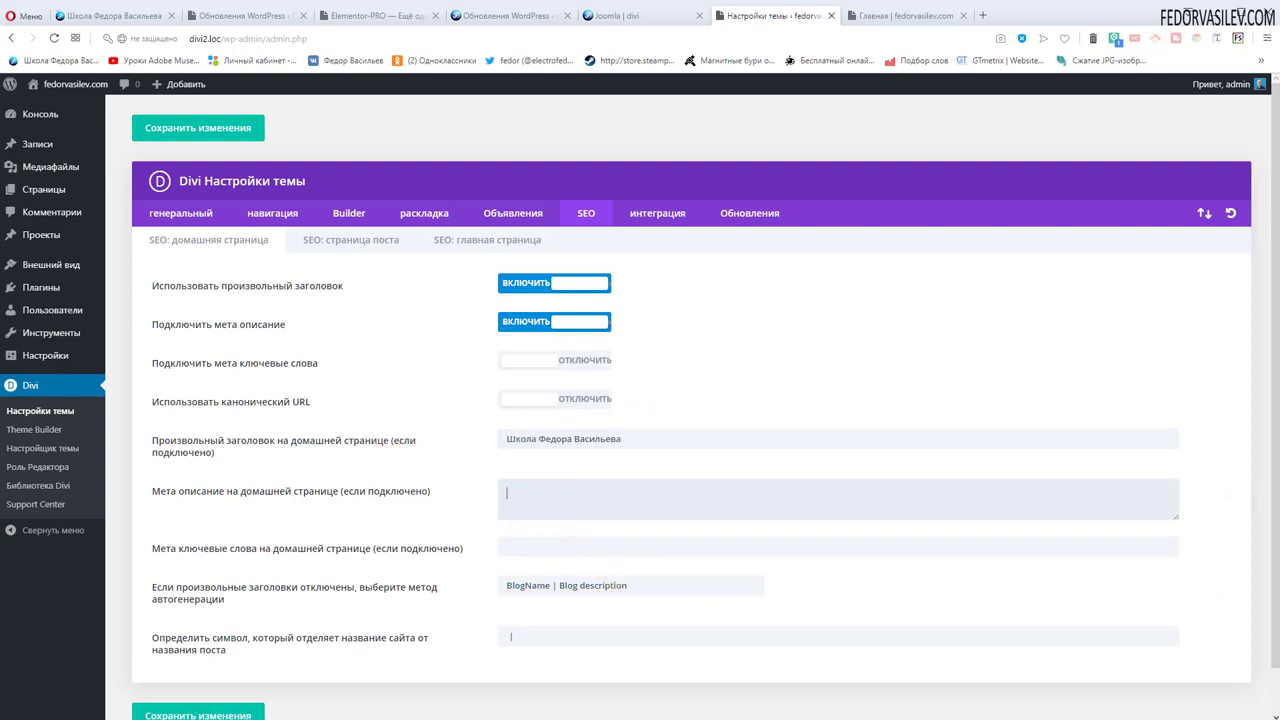
text(описание сайта)
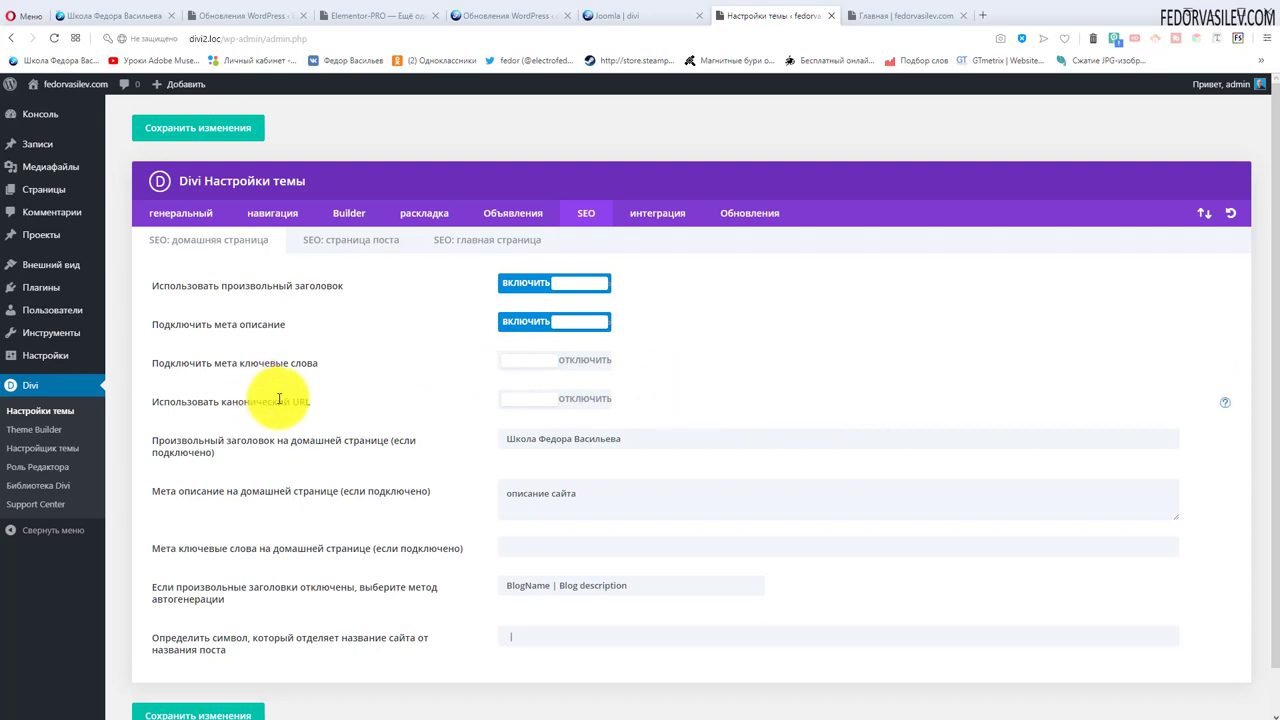
Read the help for the canonical URL option, close it and enable canonical URLs for the home page.
click(1225, 402)
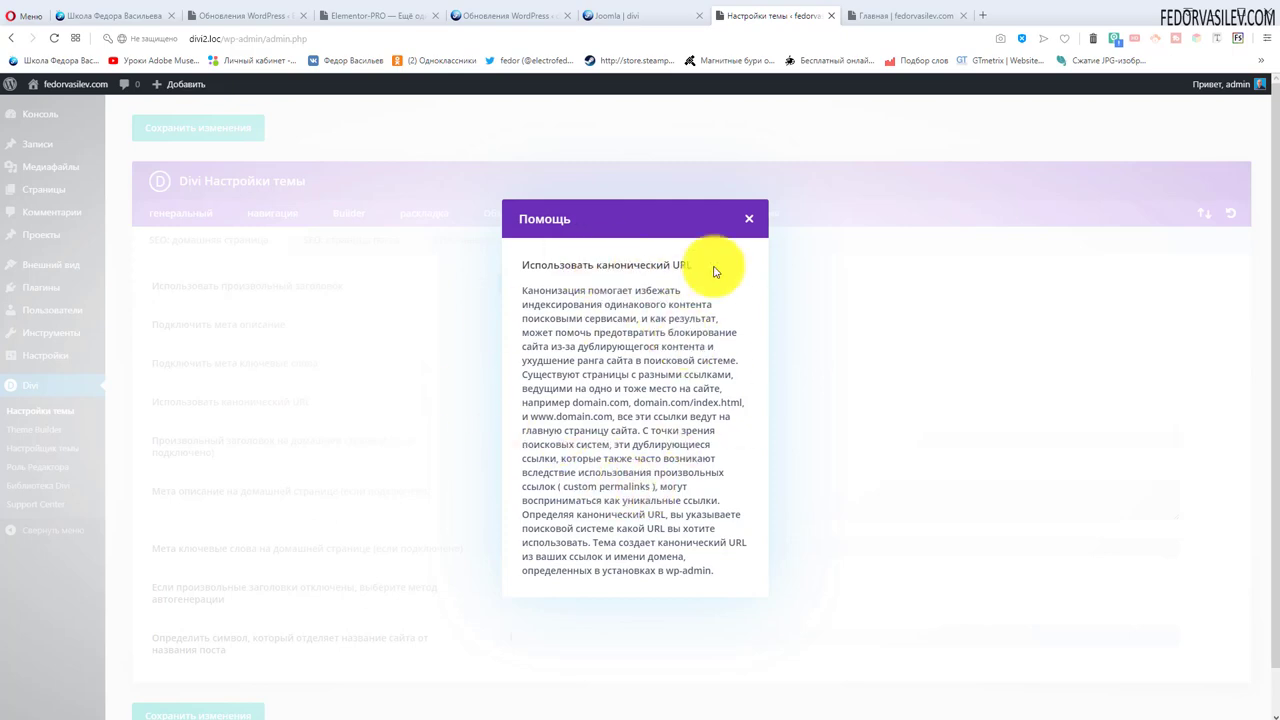
click(749, 218)
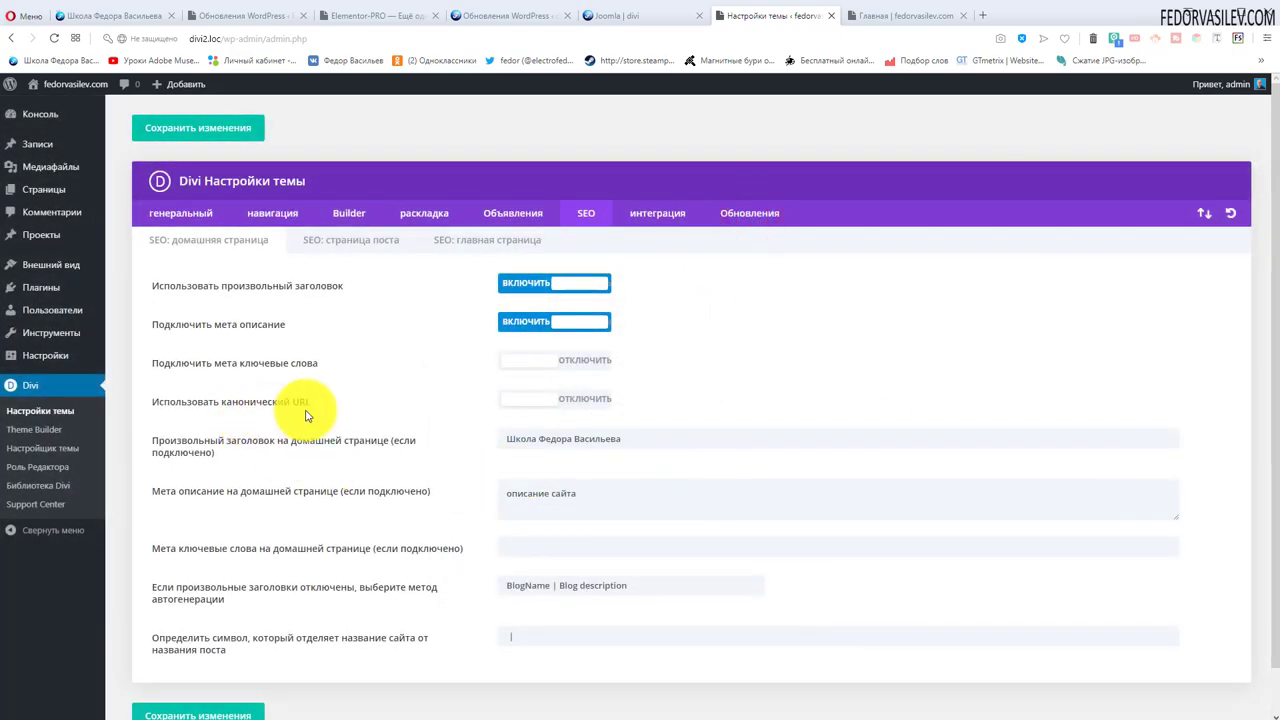
click(584, 399)
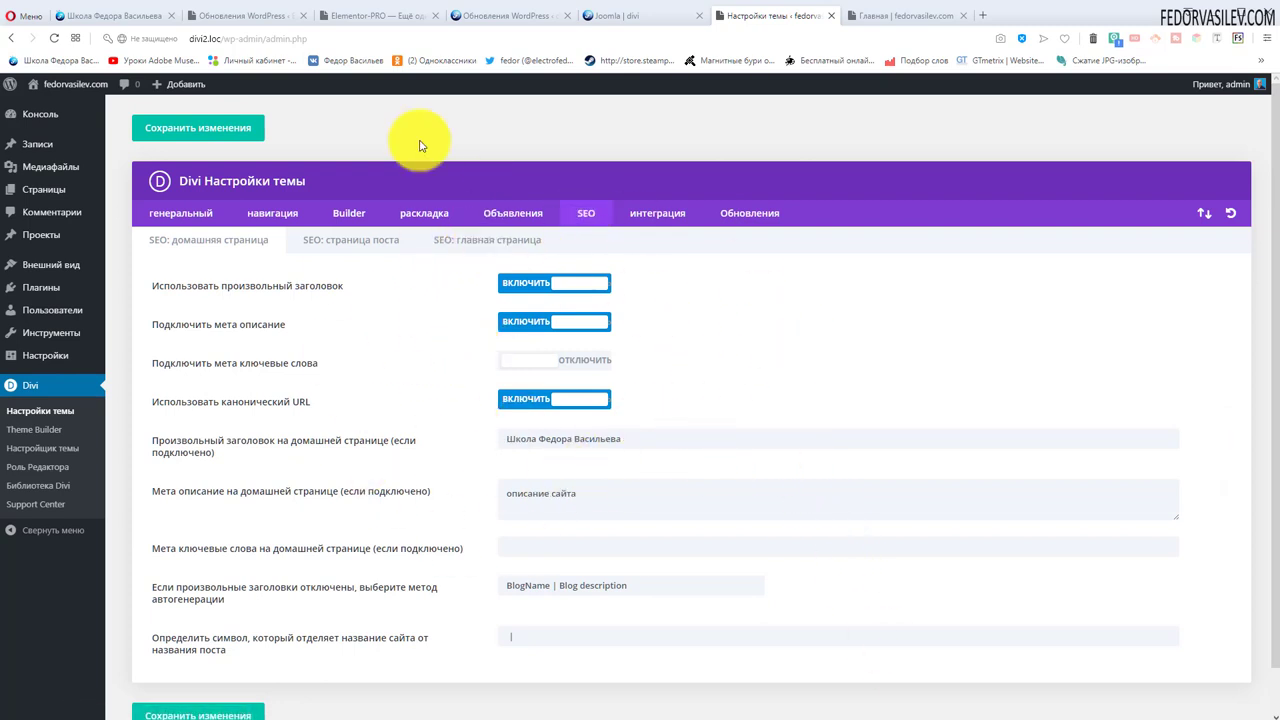
Set the title autogeneration method to "BlogName only" and save the theme options.
scroll(1019, 611, down, 1)
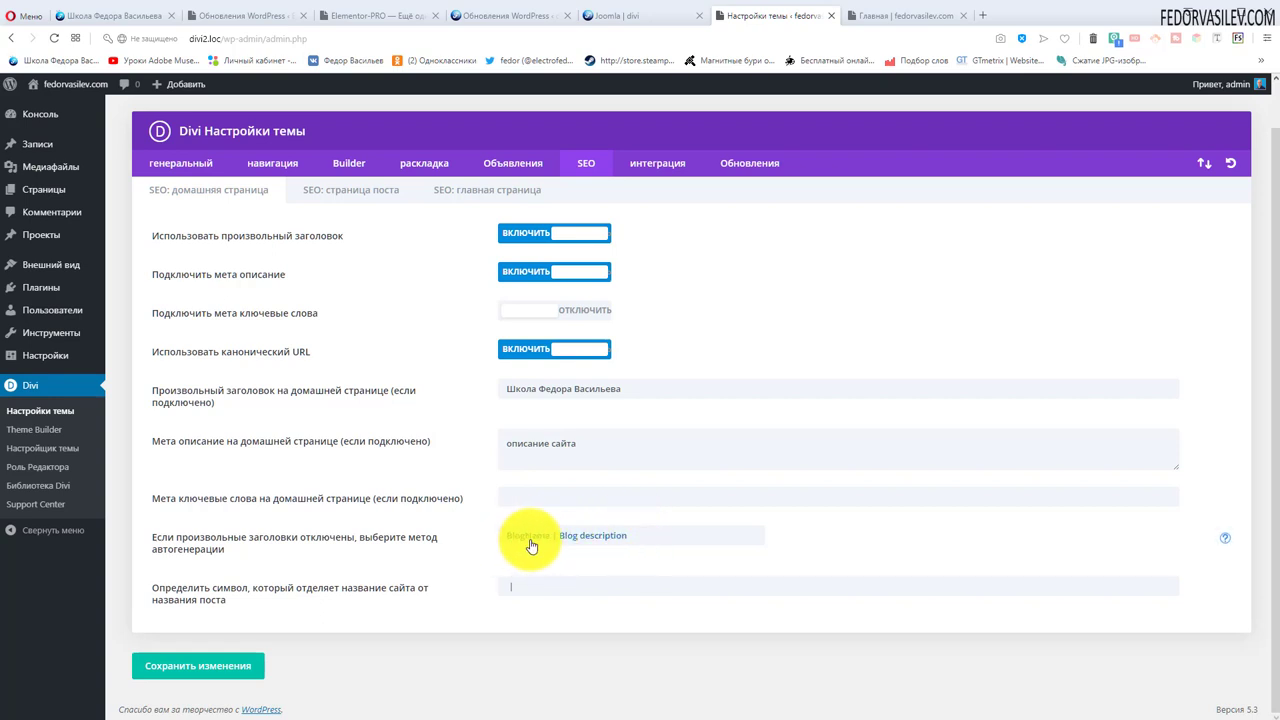
click(594, 540)
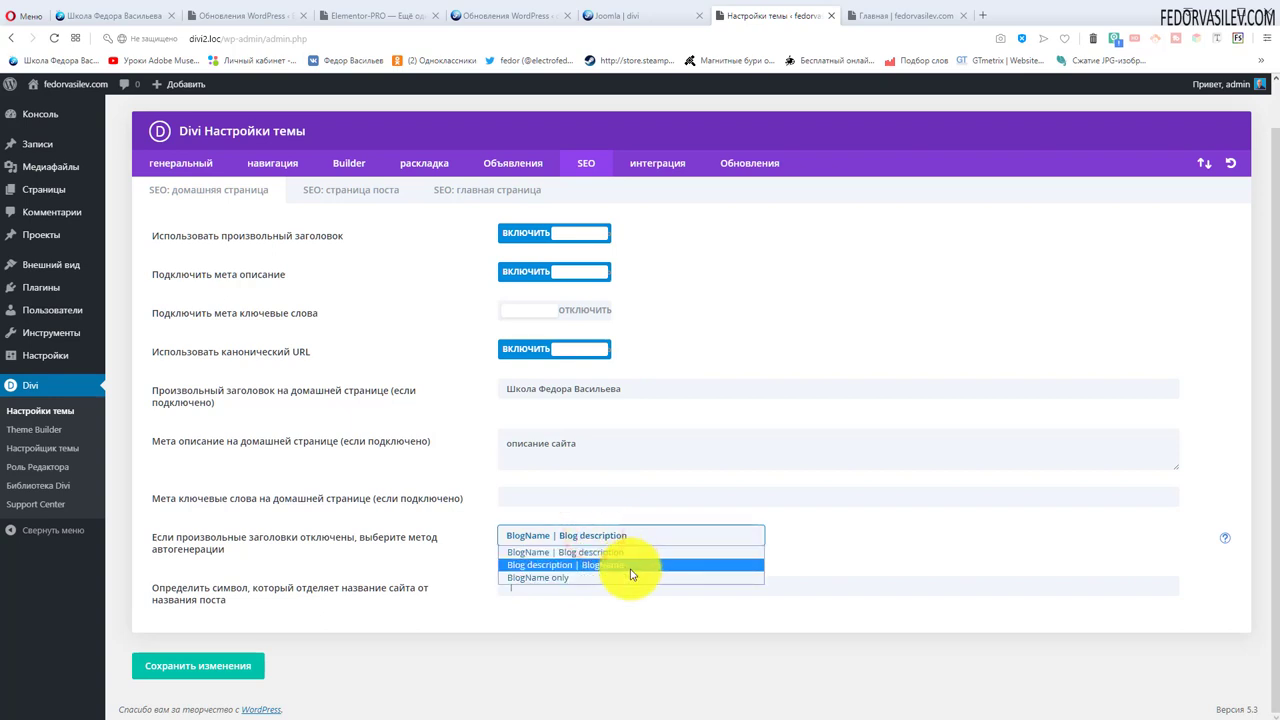
click(546, 581)
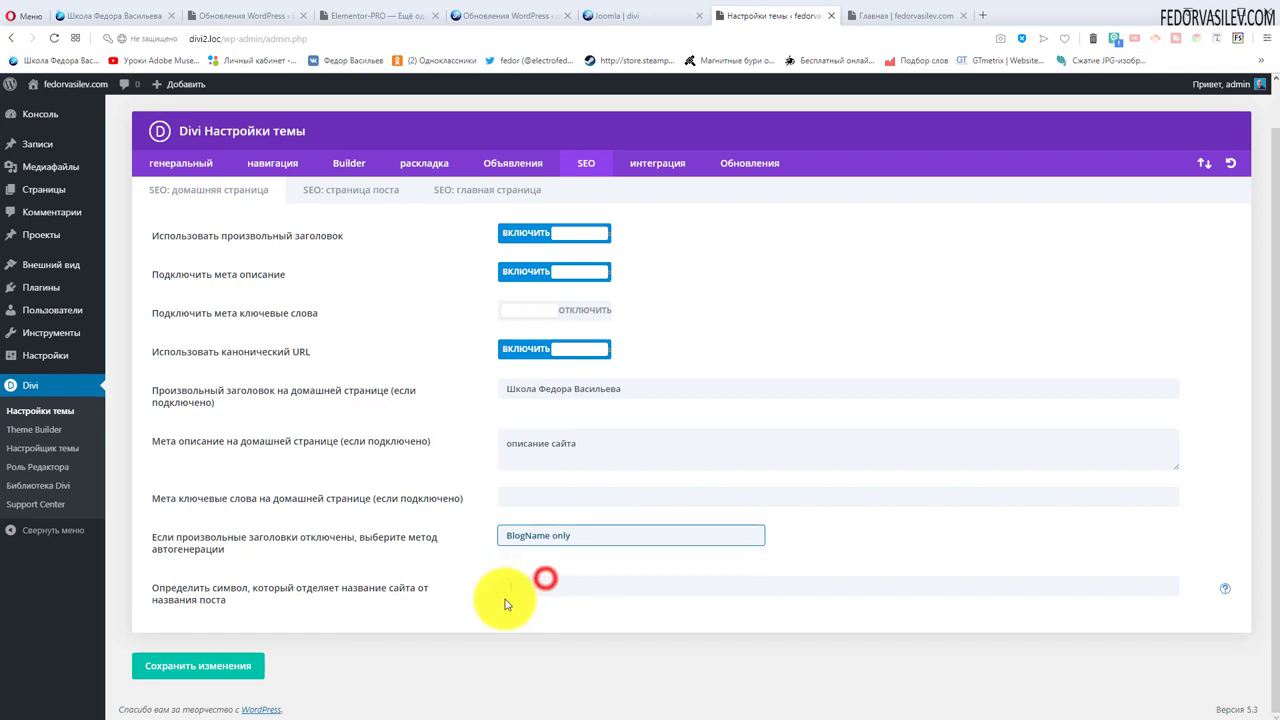
click(236, 664)
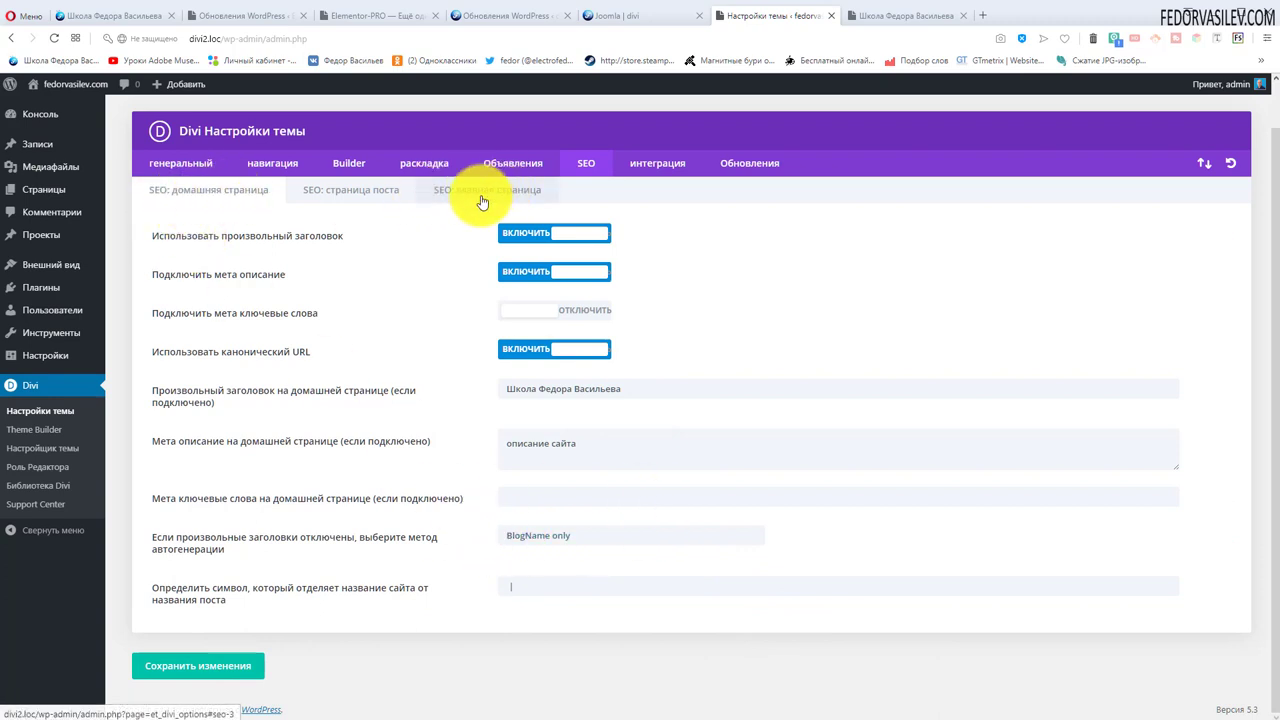
Switch to the live site and inspect its root page, including the browser title, the address and the displayed posts.
click(870, 15)
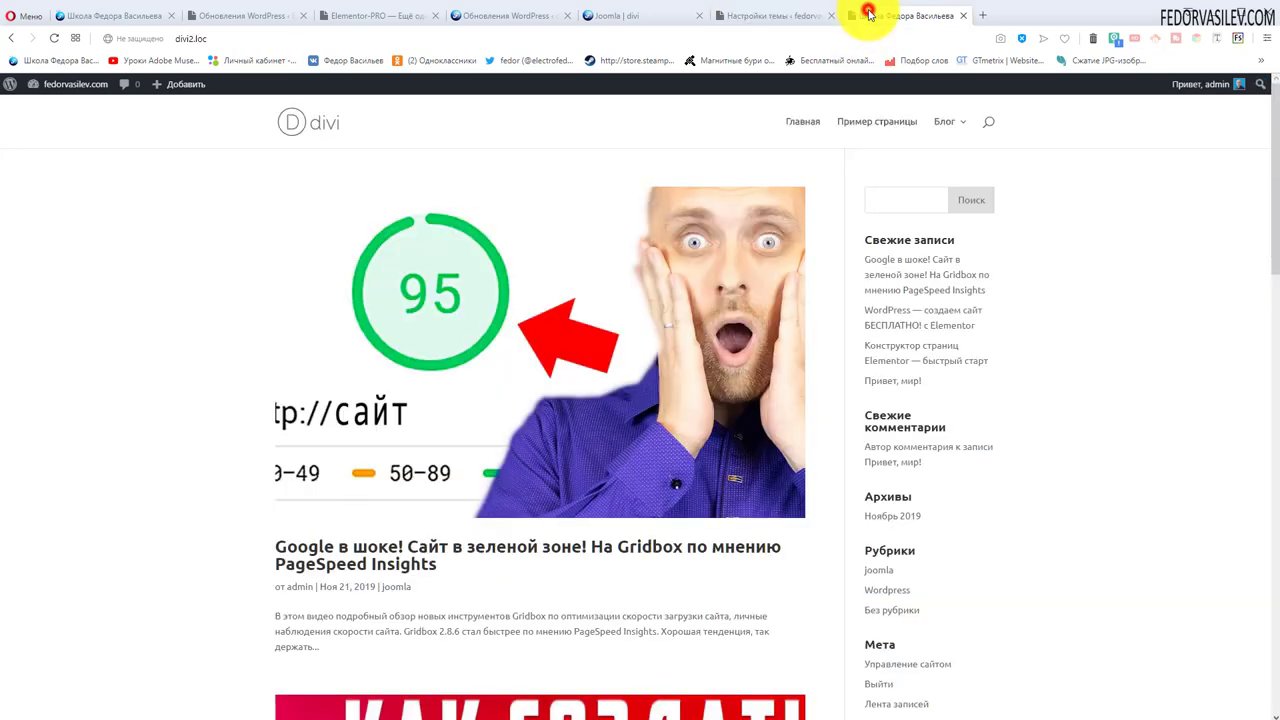
click(310, 120)
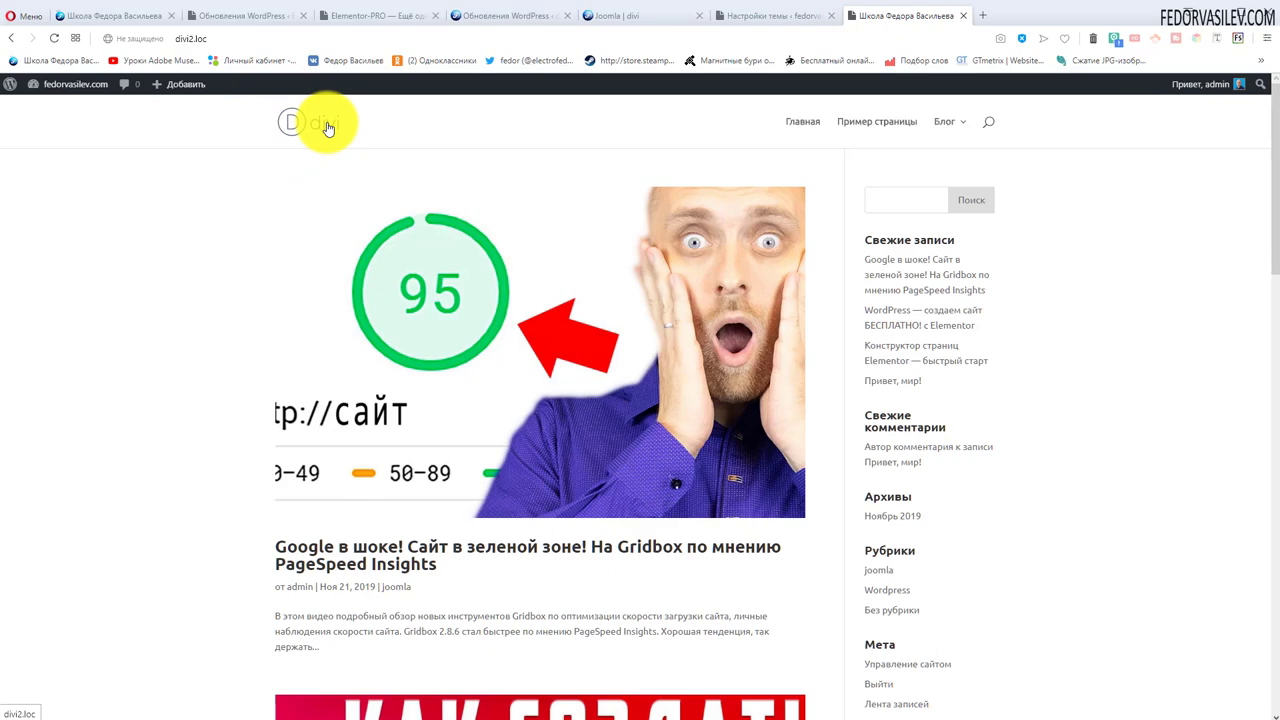
scroll(391, 300, down, 10)
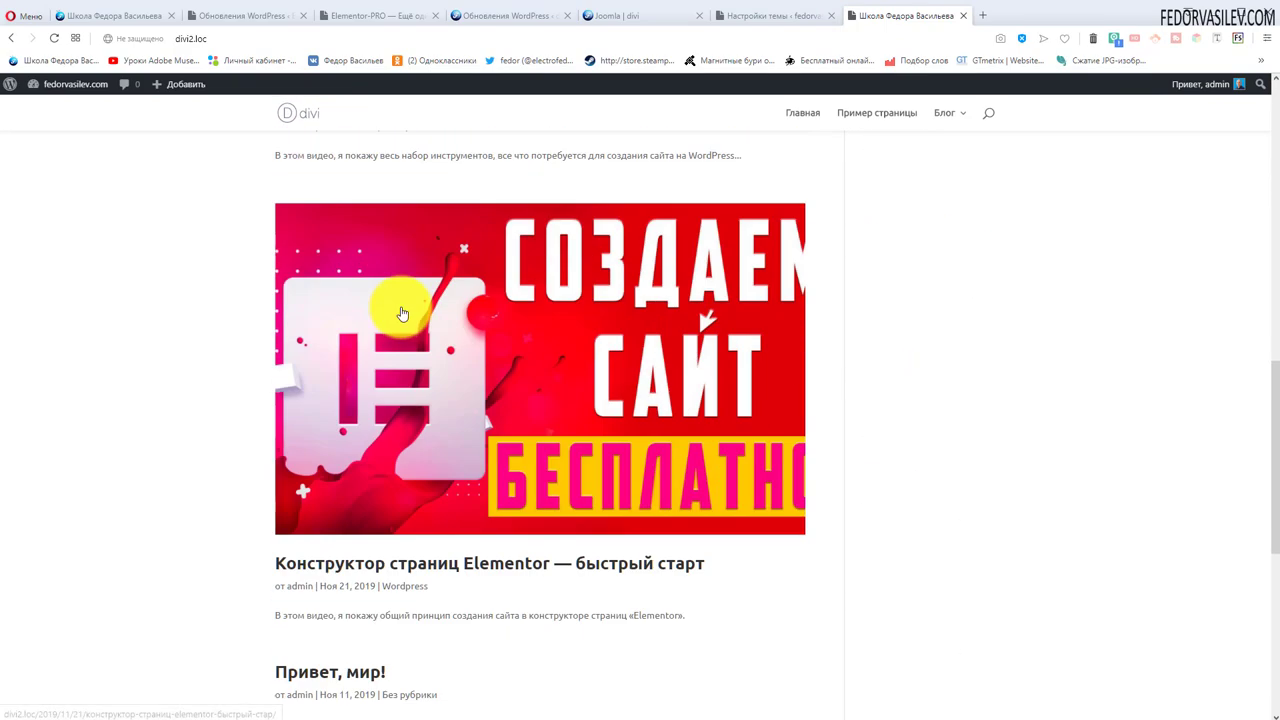
scroll(402, 314, down, 5)
scroll(486, 386, up, 15)
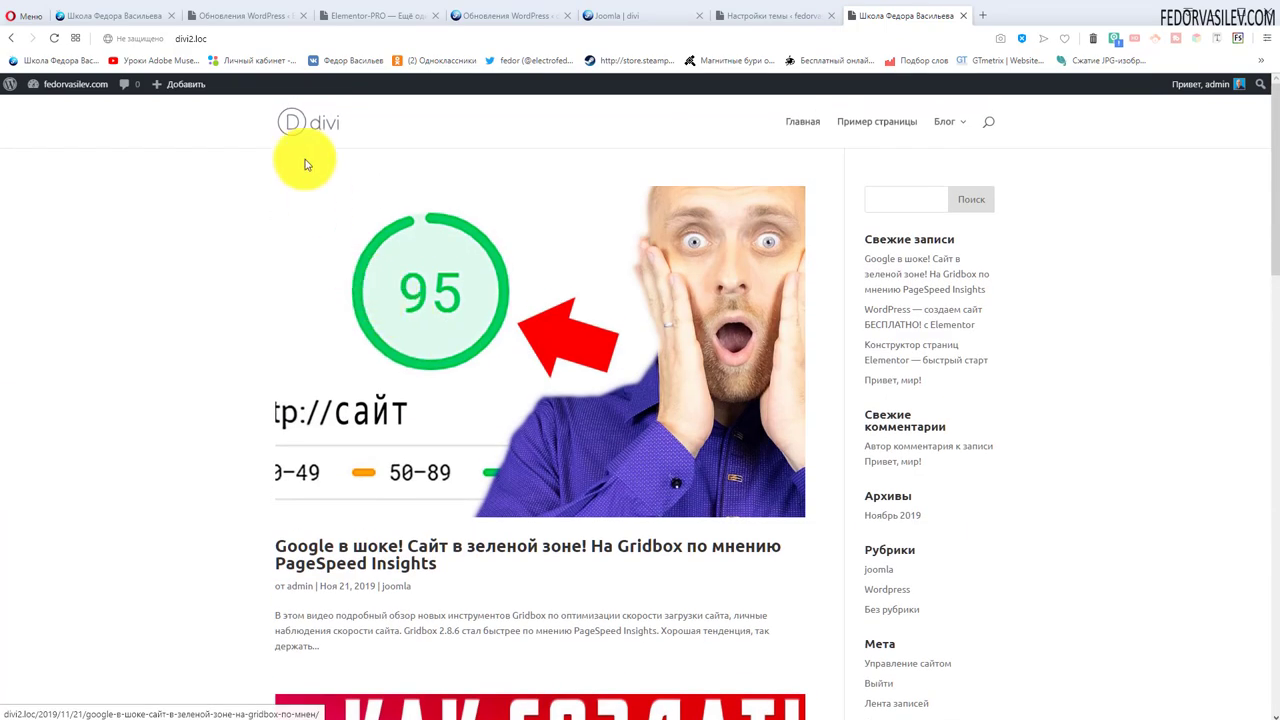
click(301, 124)
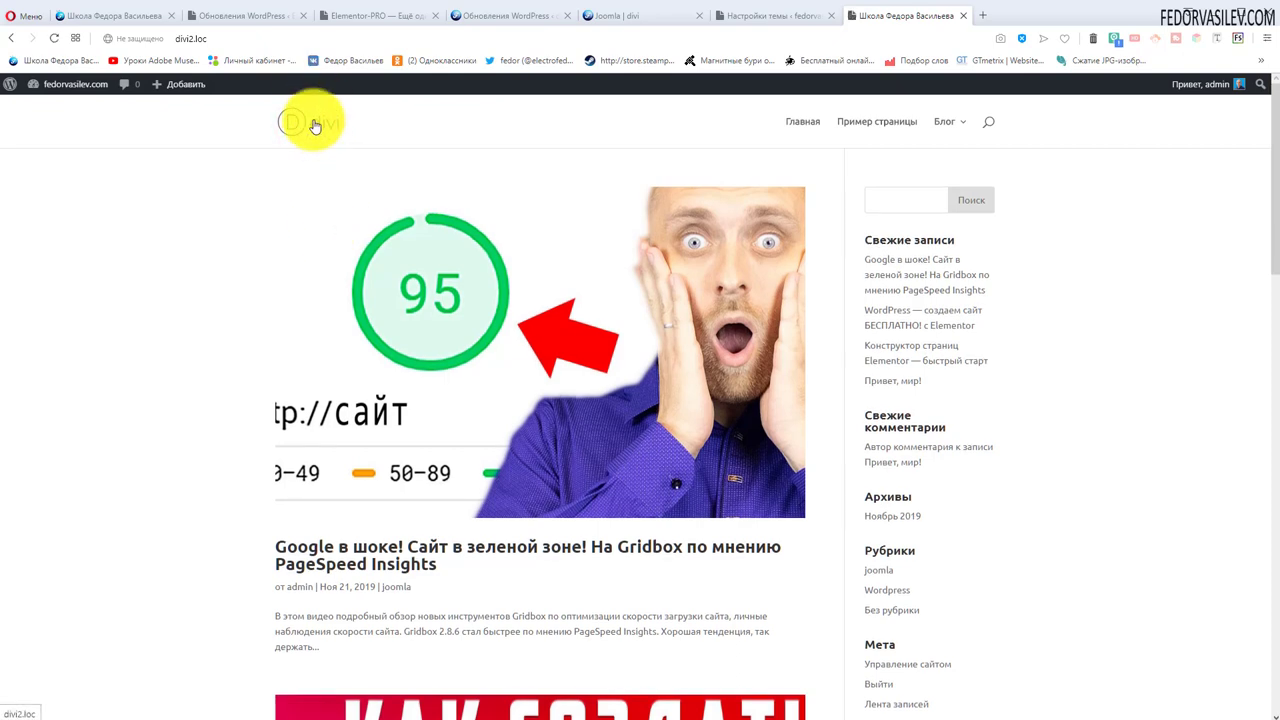
click(212, 36)
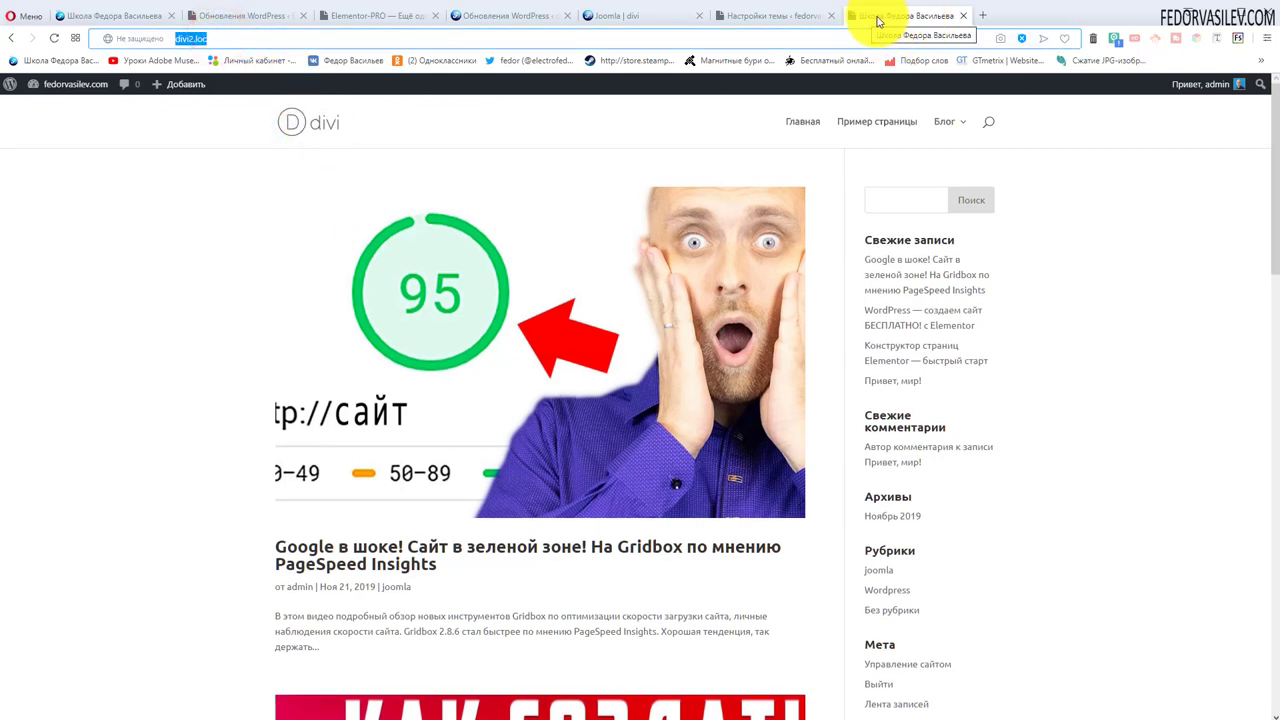
Compare the custom home page title in the theme options with the browser titles of the live root page and the "Главная" page.
click(793, 20)
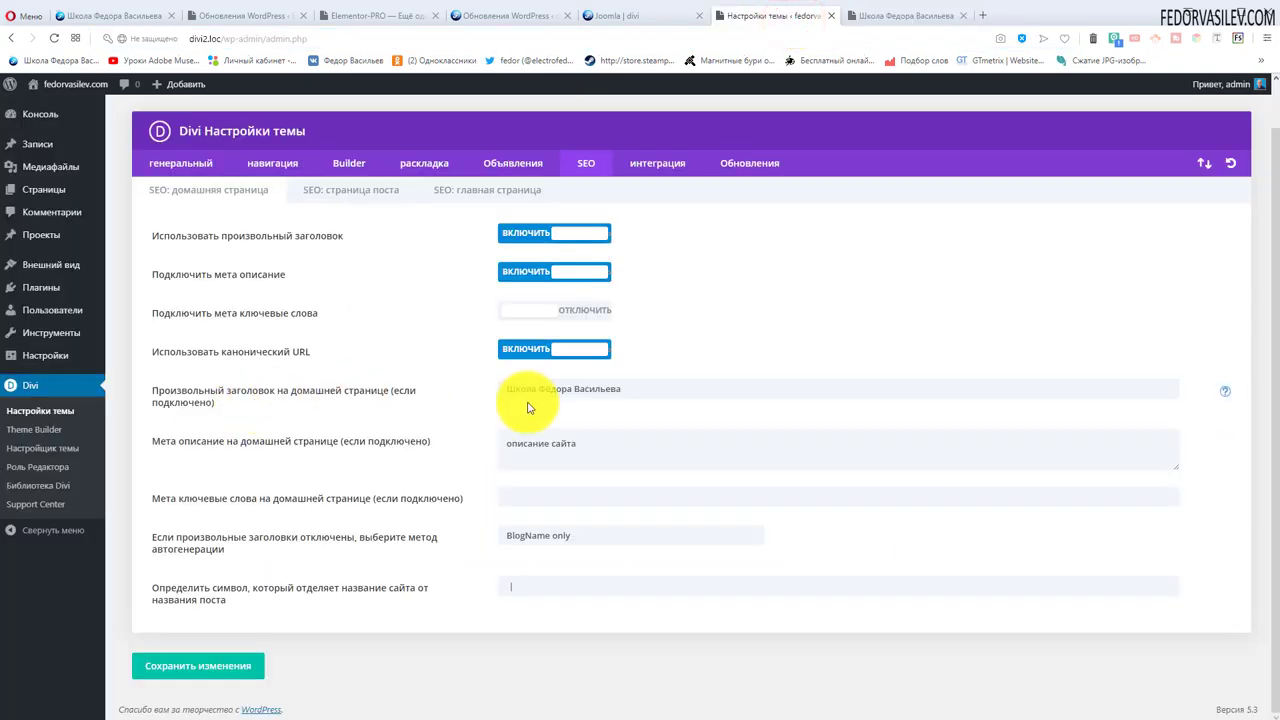
drag(647, 390, 447, 394)
click(890, 15)
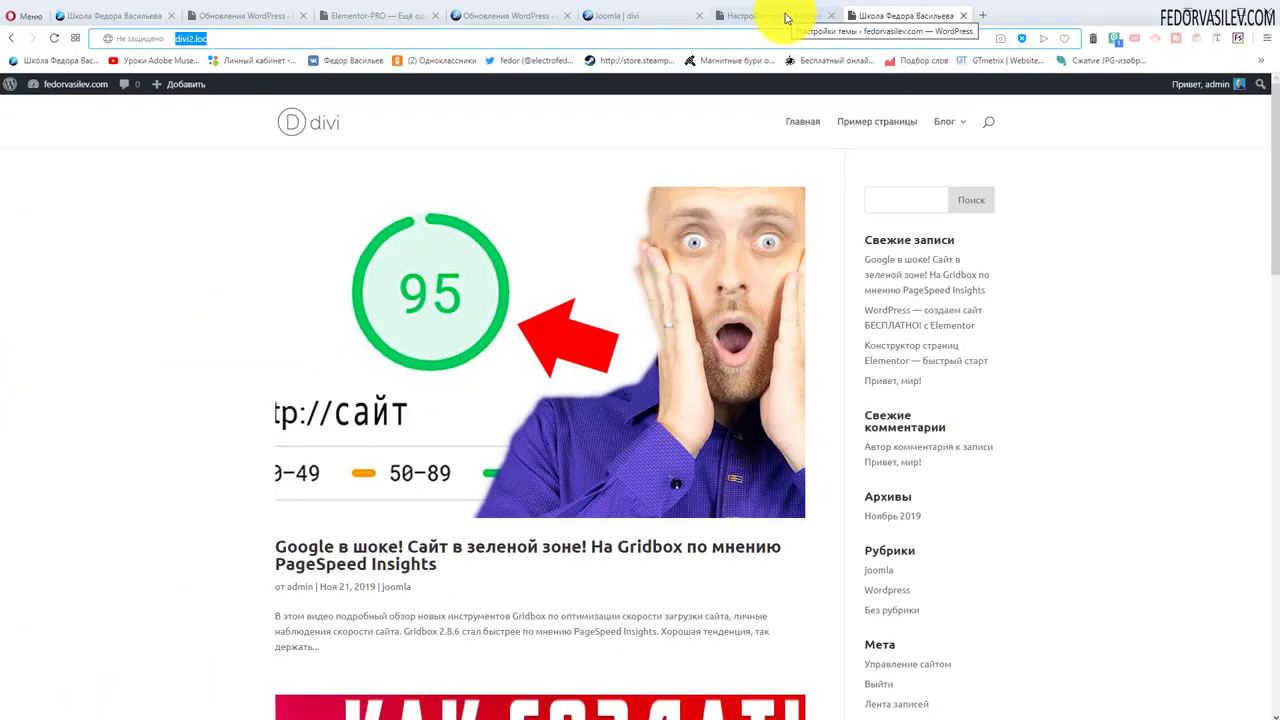
click(802, 121)
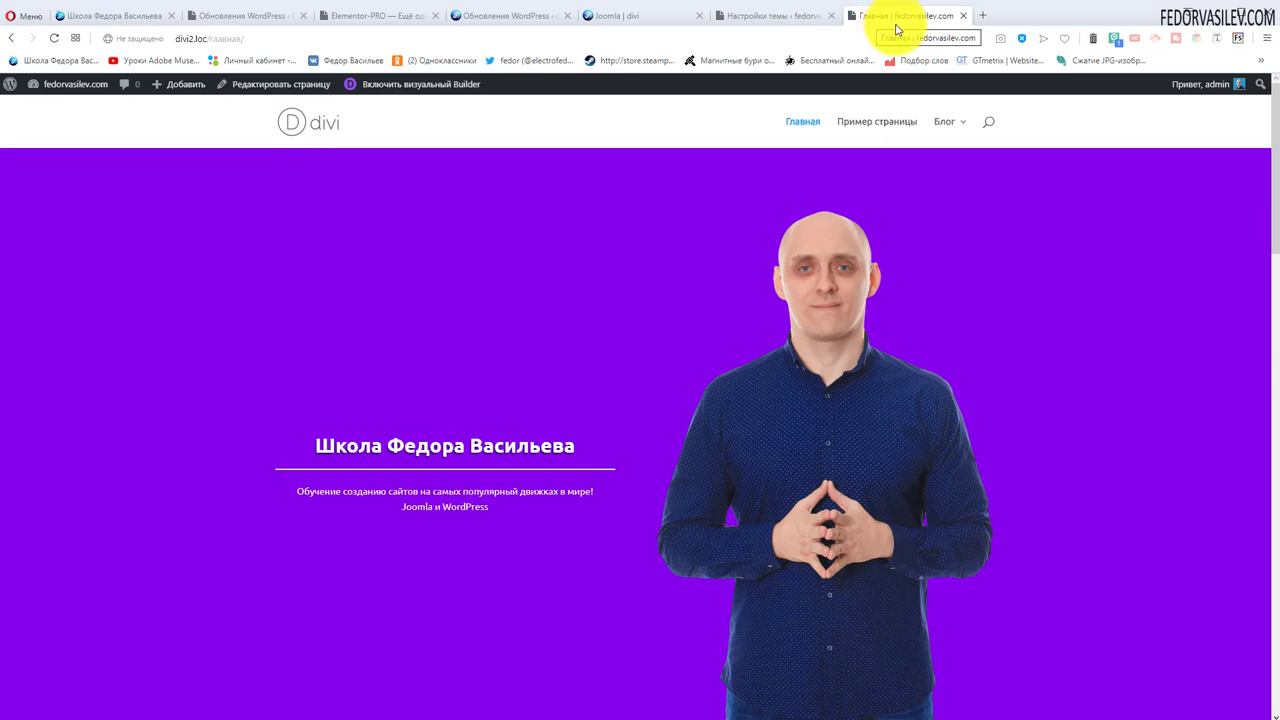
Open the WordPress reading settings and compare the front page display option with what the live site's root page shows.
click(797, 17)
mouse_move(48, 366)
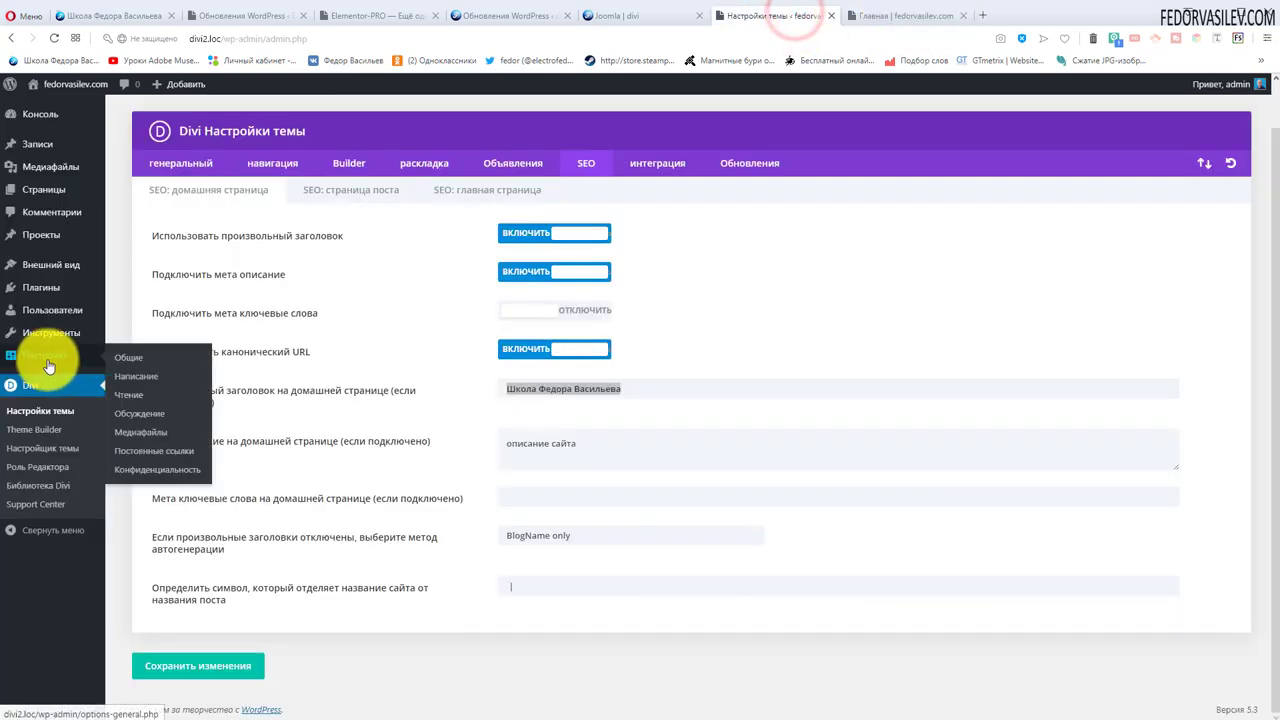
click(143, 390)
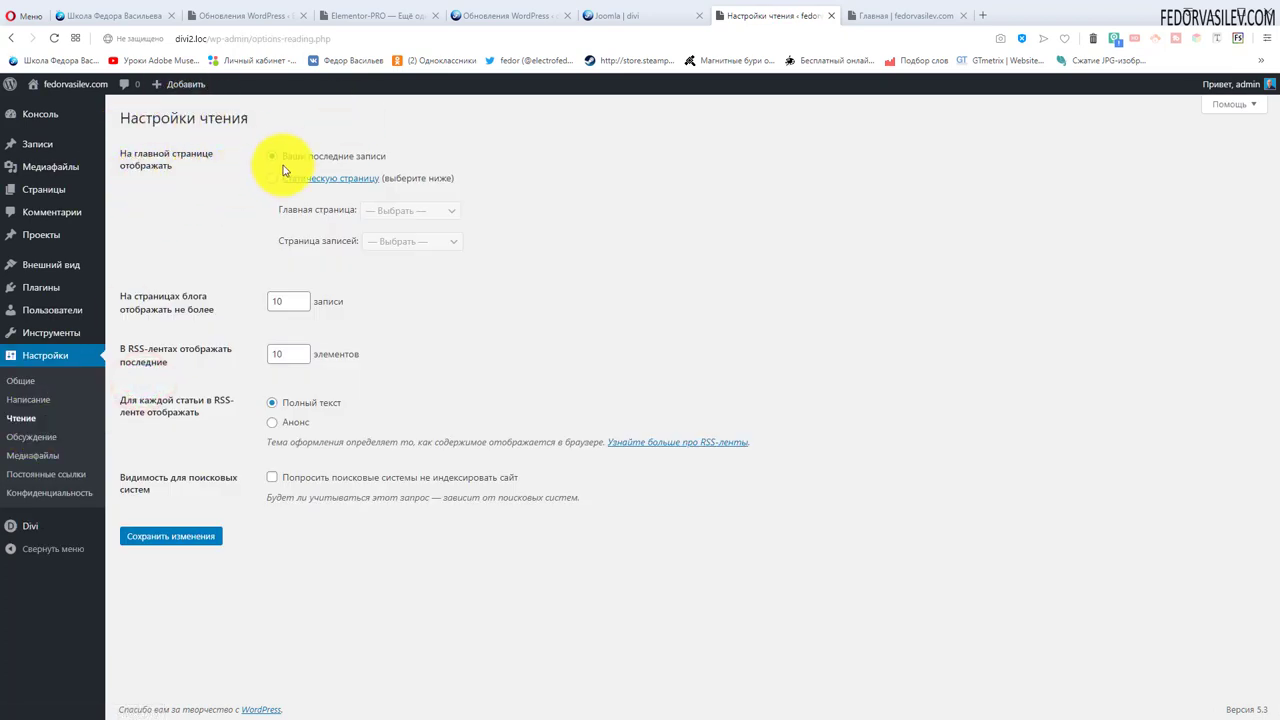
click(856, 20)
click(337, 121)
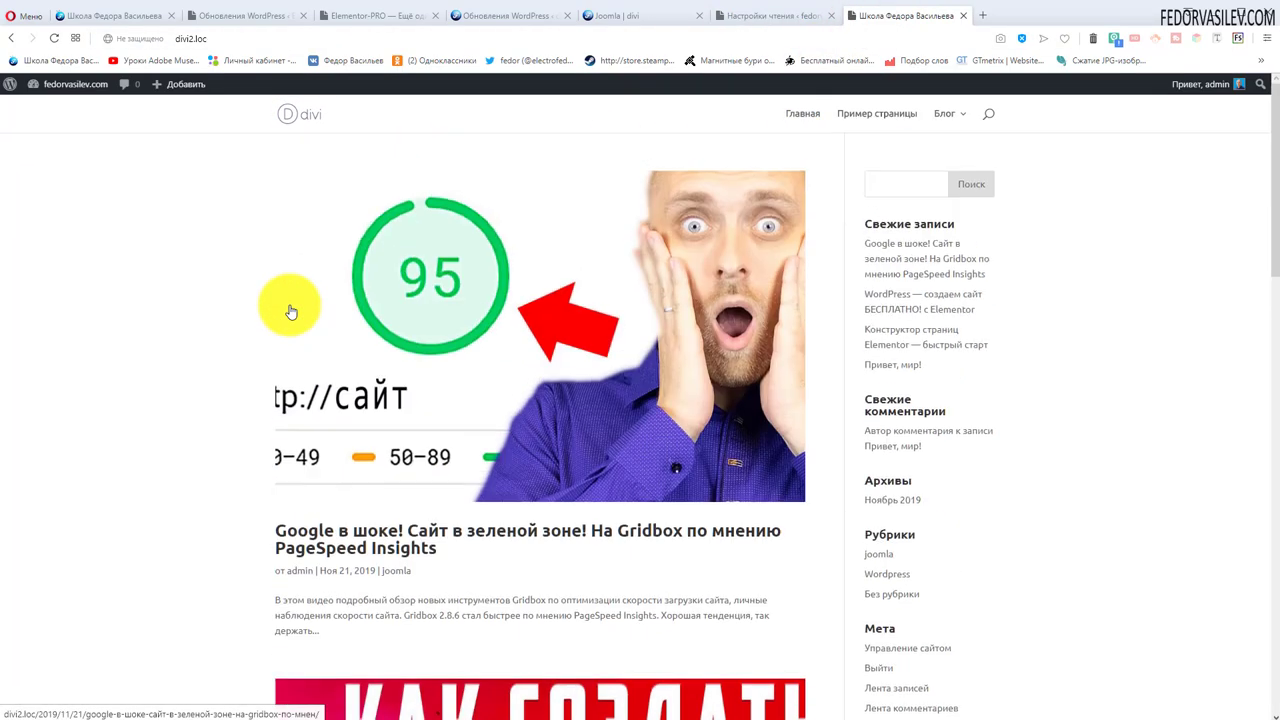
click(757, 16)
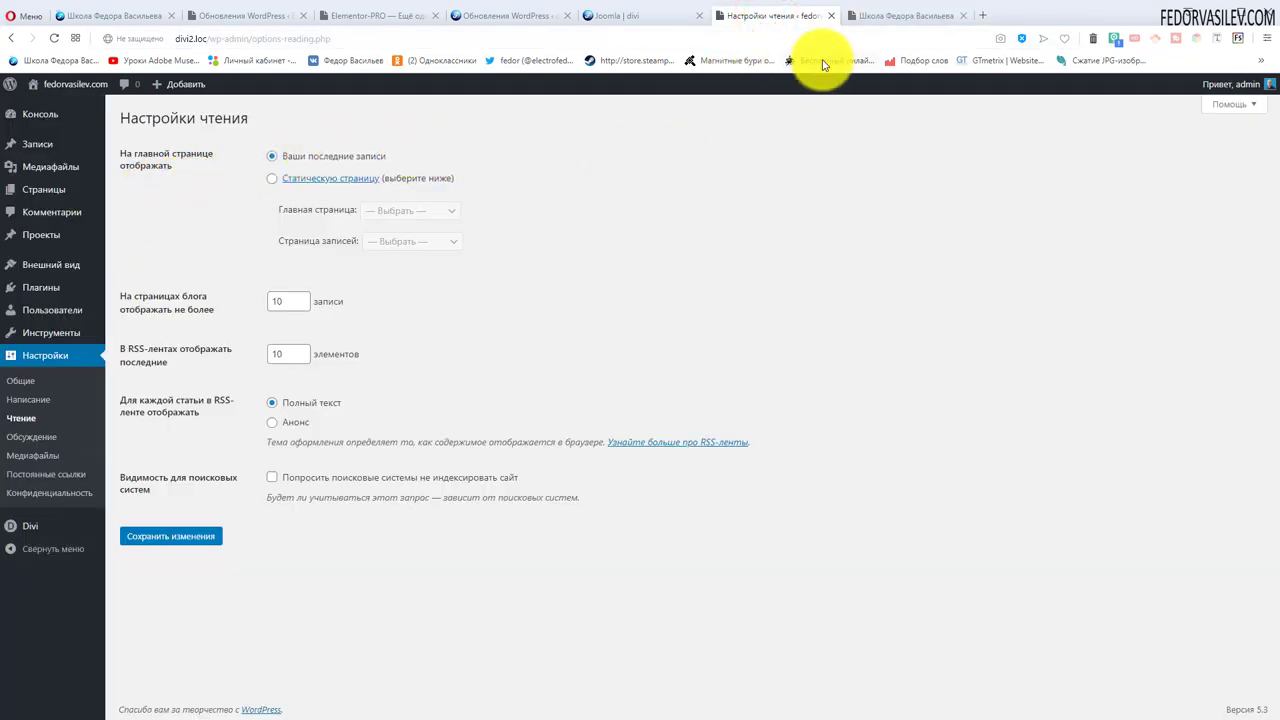
click(905, 30)
click(907, 20)
click(791, 18)
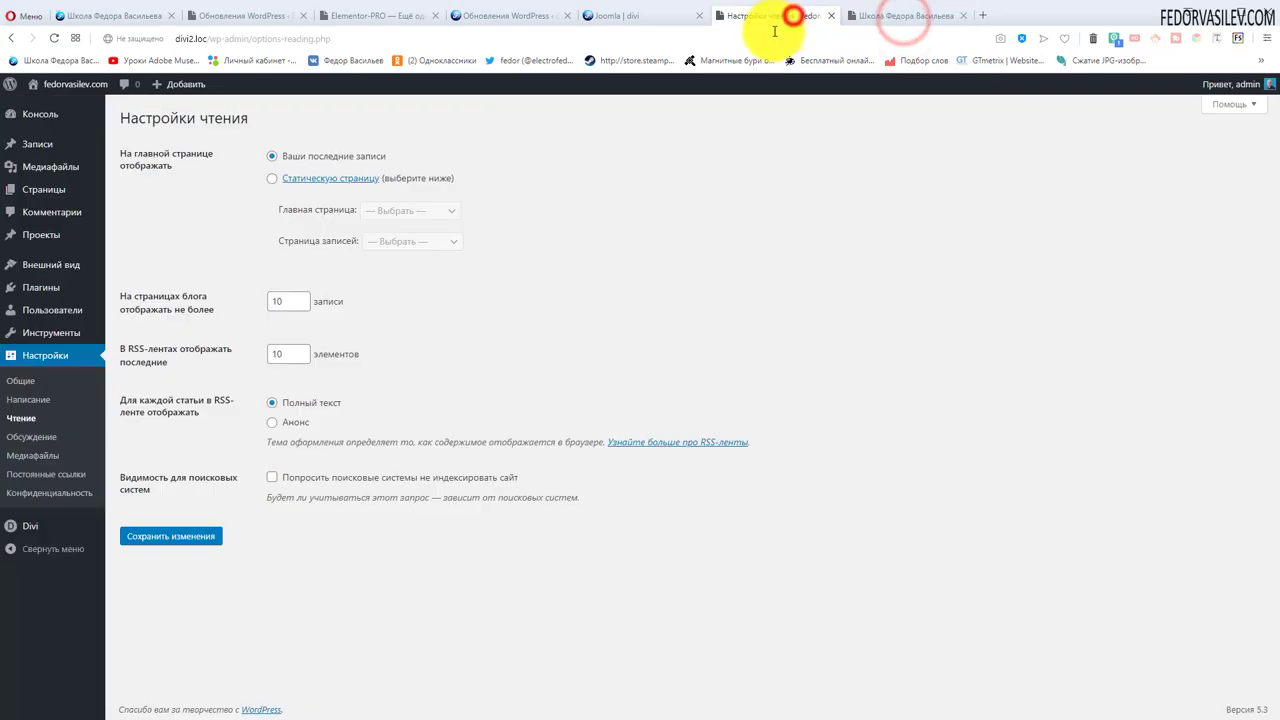
Make the front page display a static page, choose "Главная" as the home page and save the reading settings.
click(272, 179)
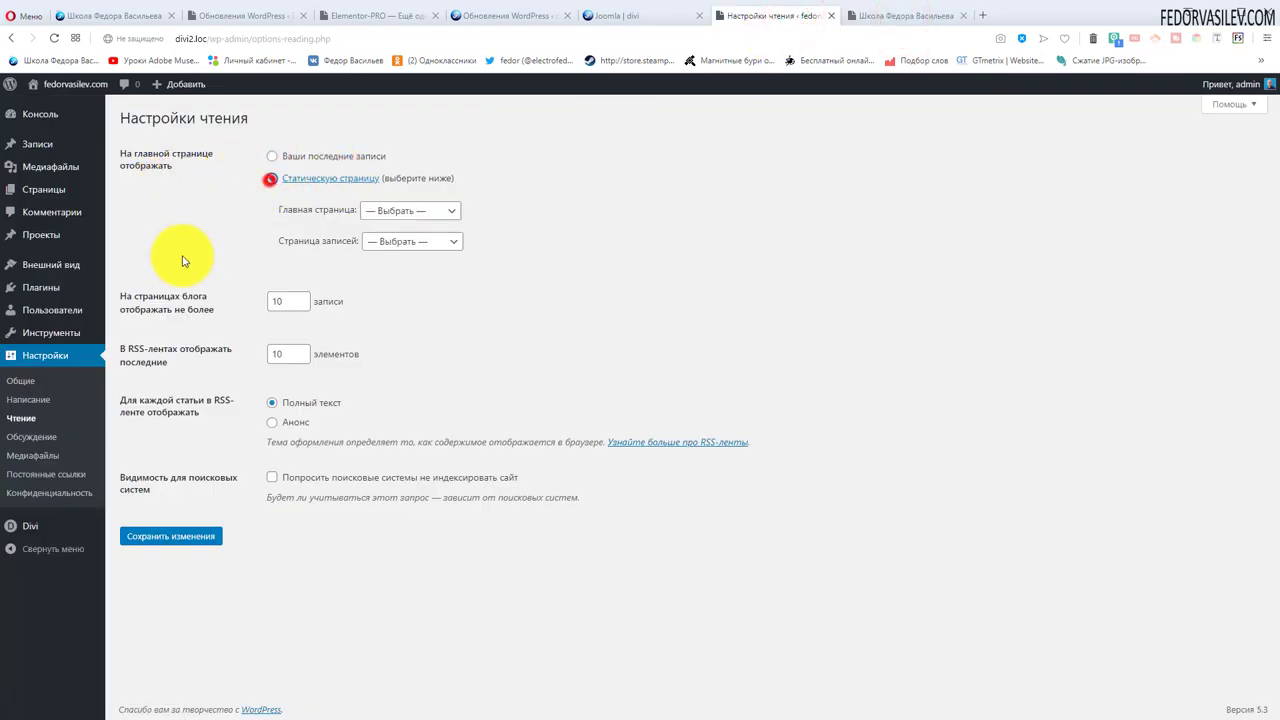
click(403, 213)
click(392, 242)
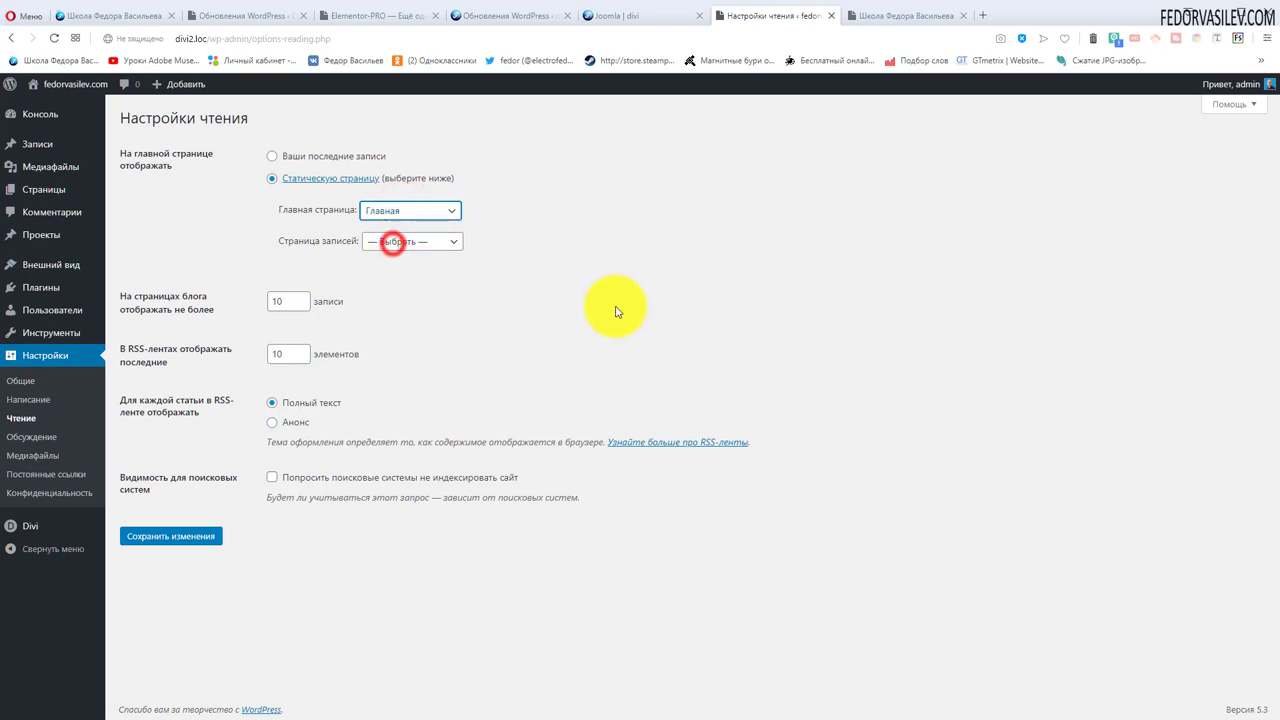
click(172, 536)
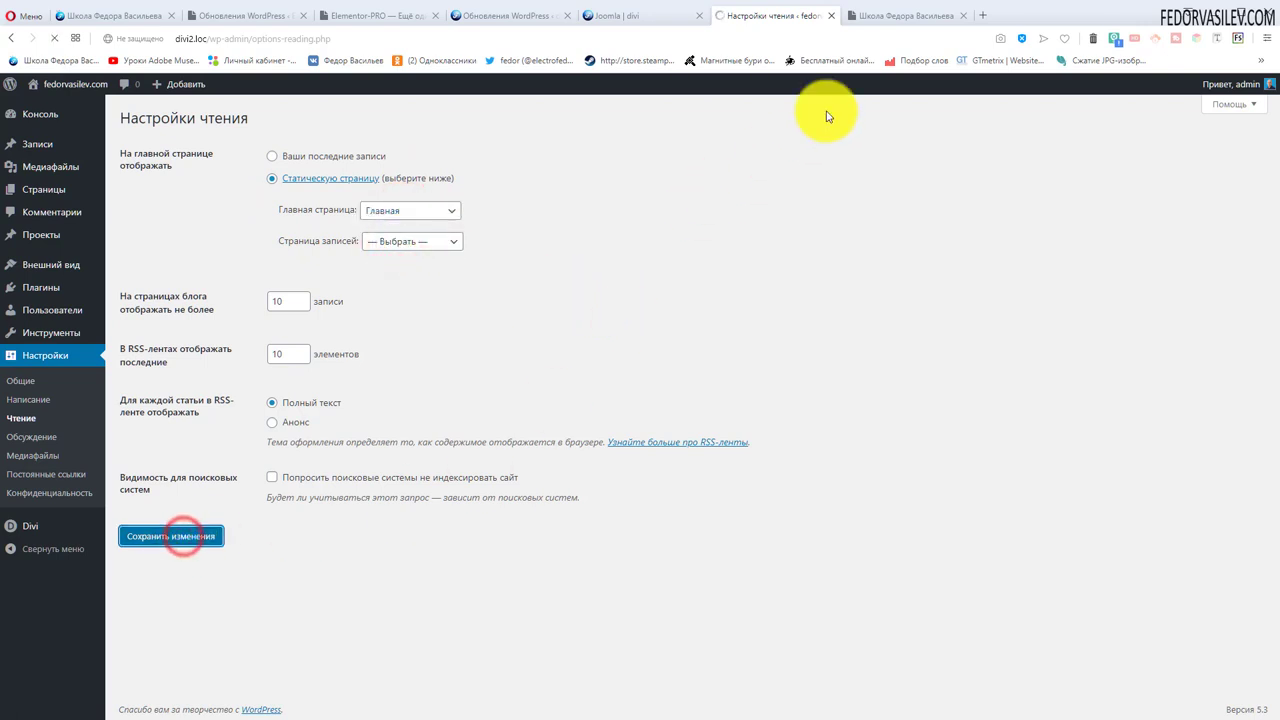
Reload the live site's root page and look over its browser title and content.
click(883, 18)
click(300, 128)
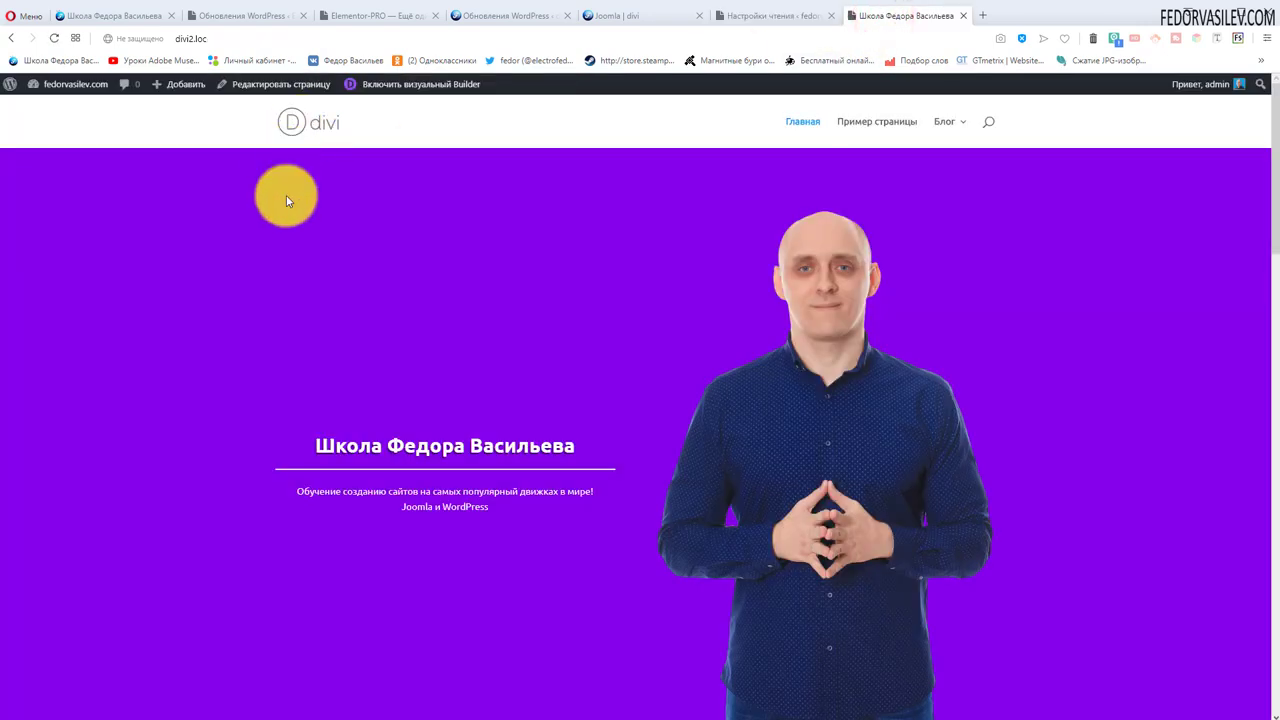
scroll(428, 455, down, 8)
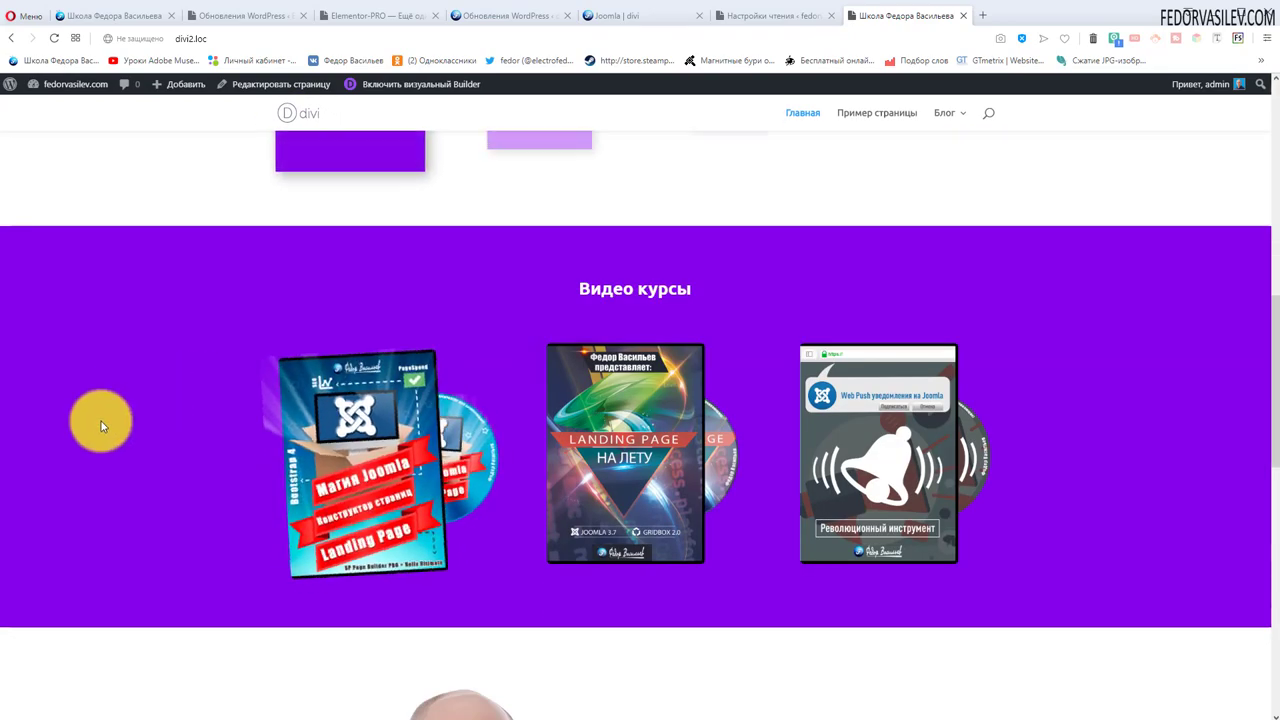
Look over the live home page's hero banner, facts section and header.
scroll(117, 429, up, 15)
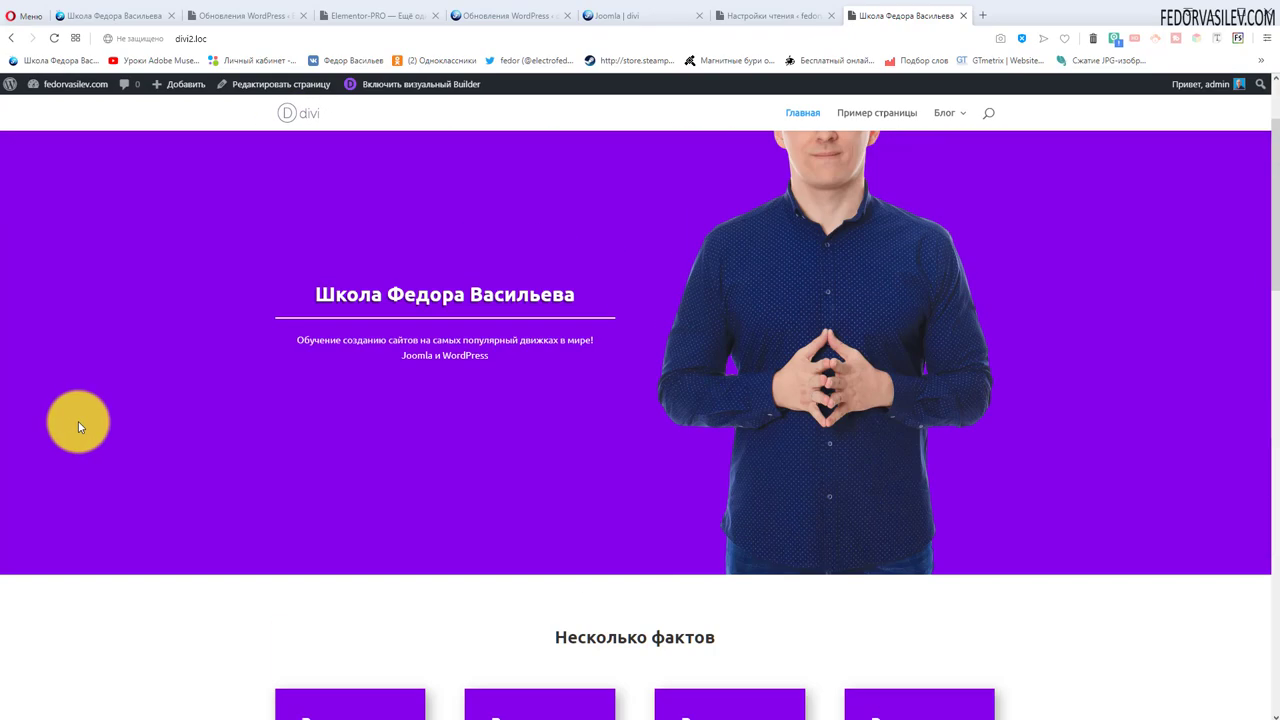
scroll(220, 297, down, 5)
scroll(200, 271, up, 5)
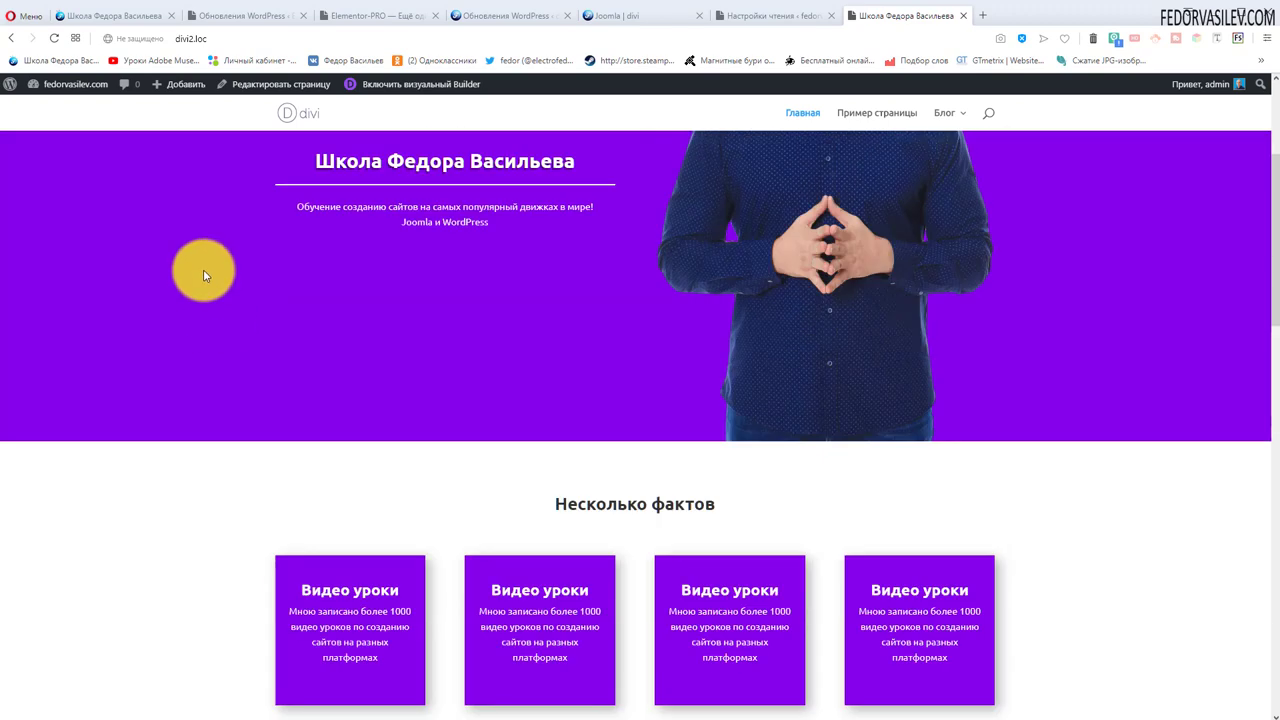
click(316, 127)
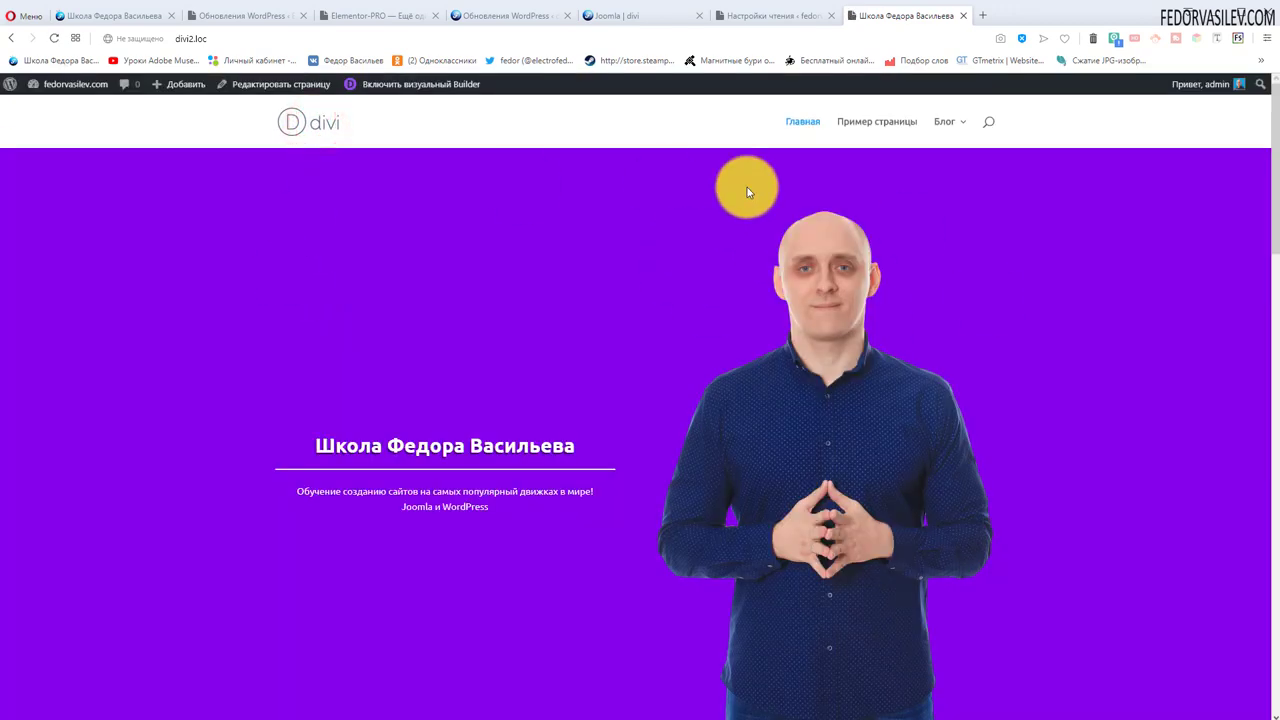
click(795, 128)
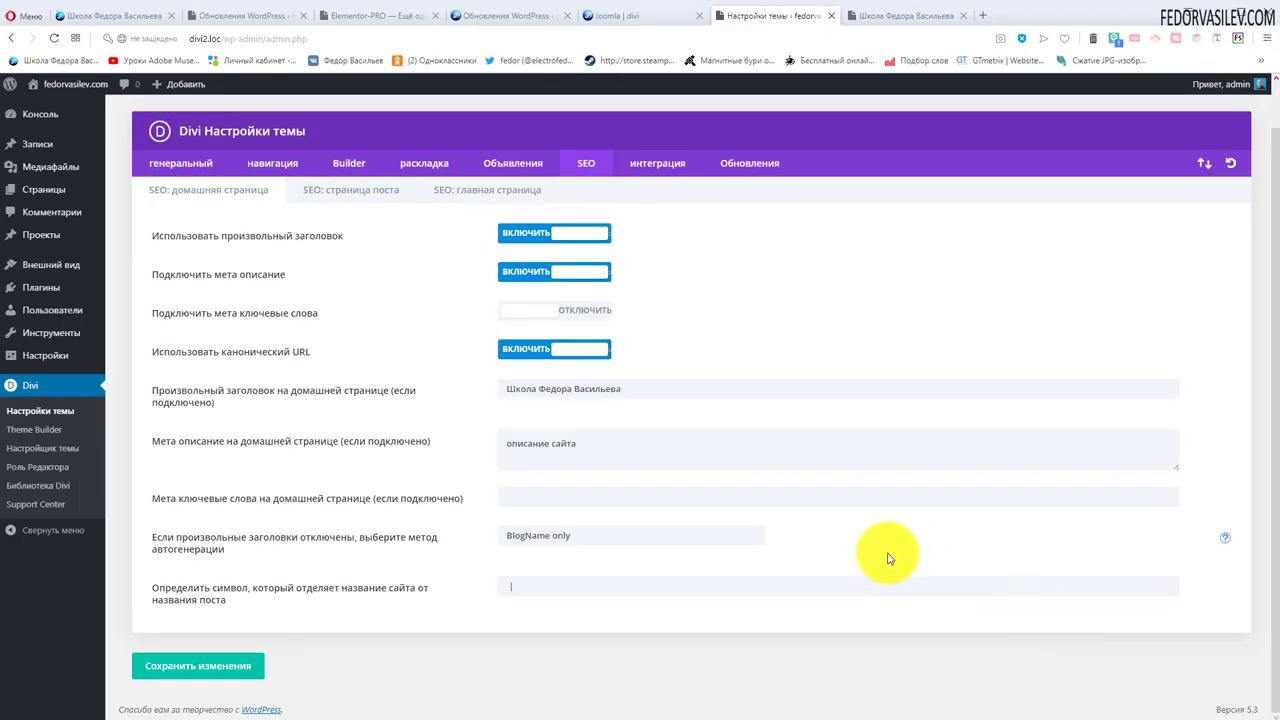
Turn off the home page's custom title and meta description, set title autogeneration to "Blog description | BlogName", save and check the live title.
scroll(888, 558, up, 1)
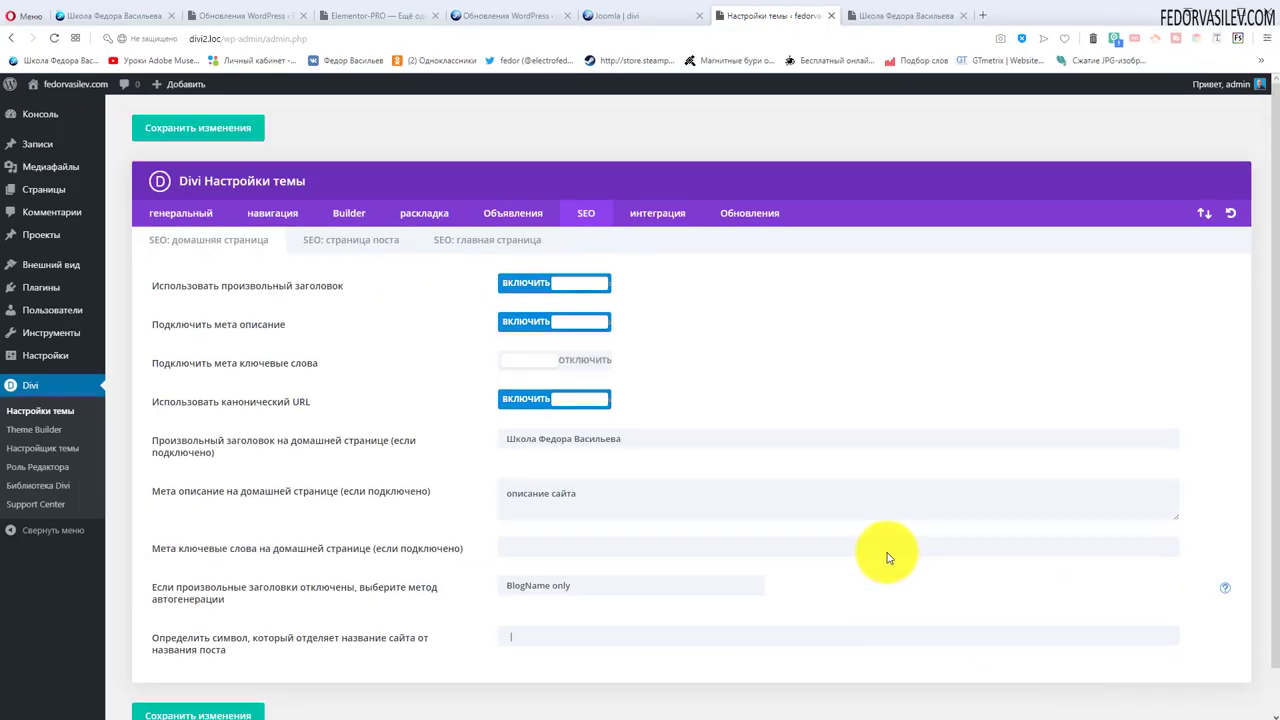
scroll(888, 558, down, 1)
click(575, 540)
click(580, 565)
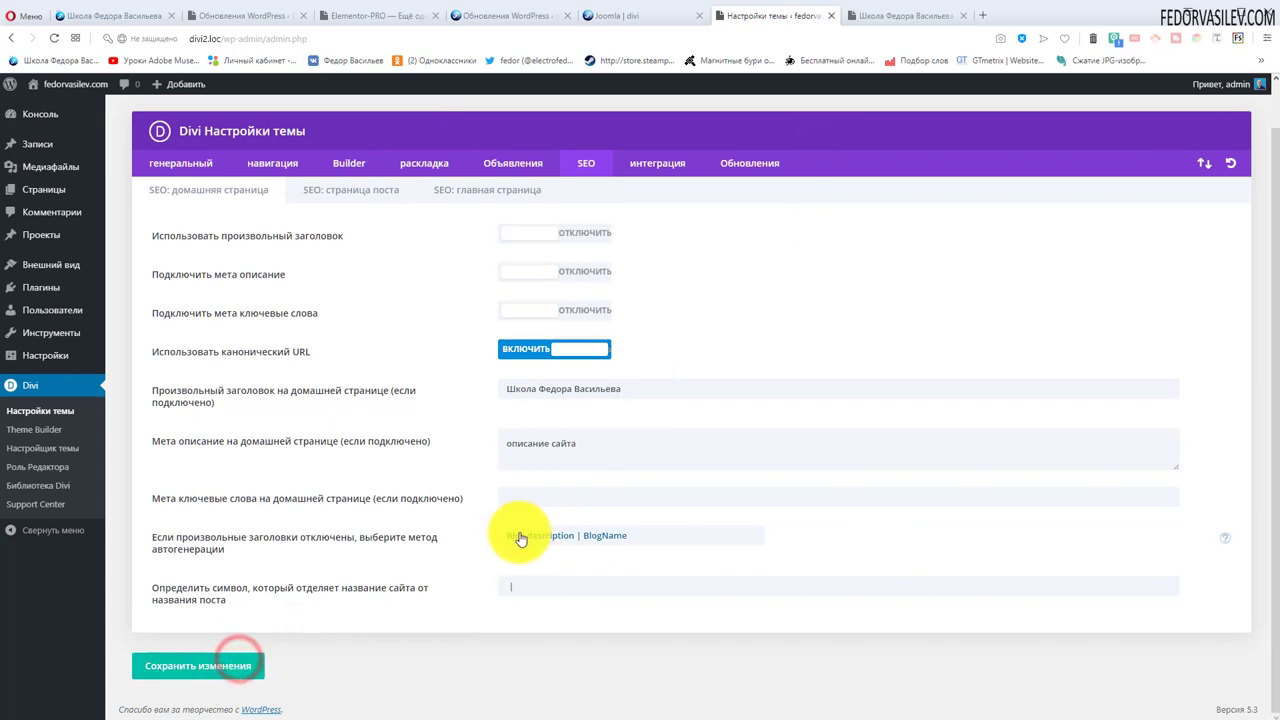
click(519, 533)
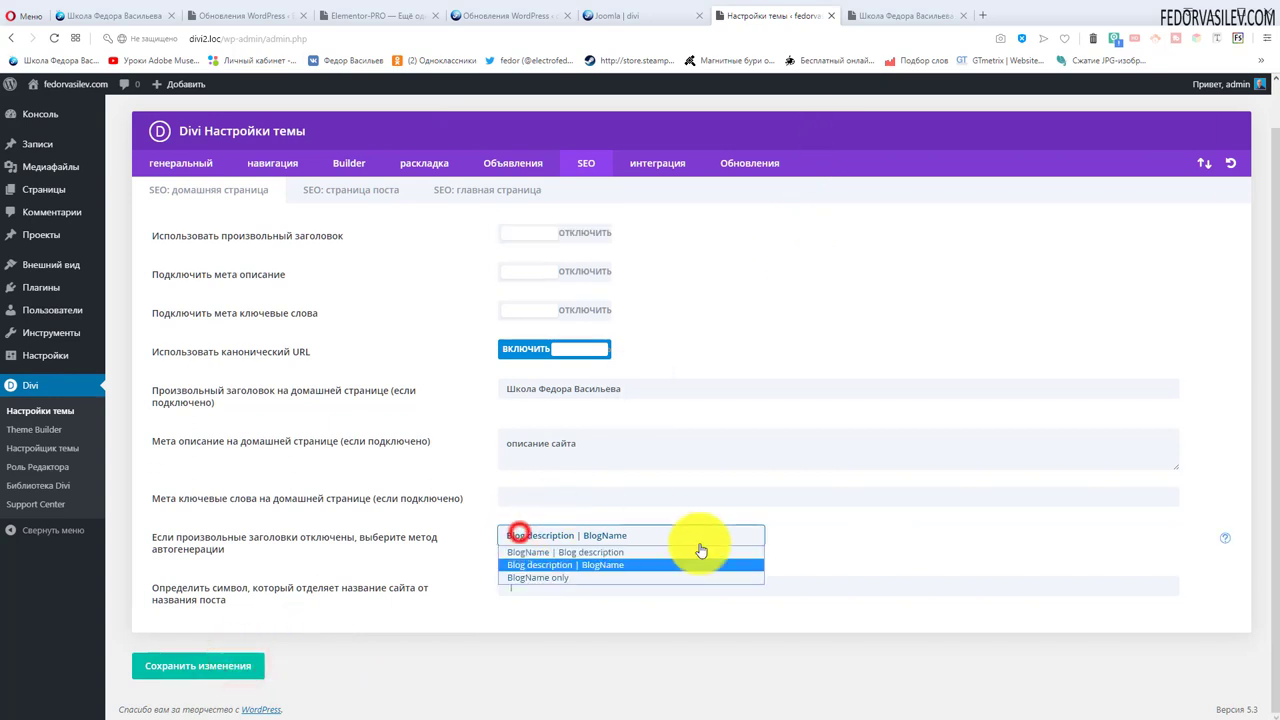
click(832, 551)
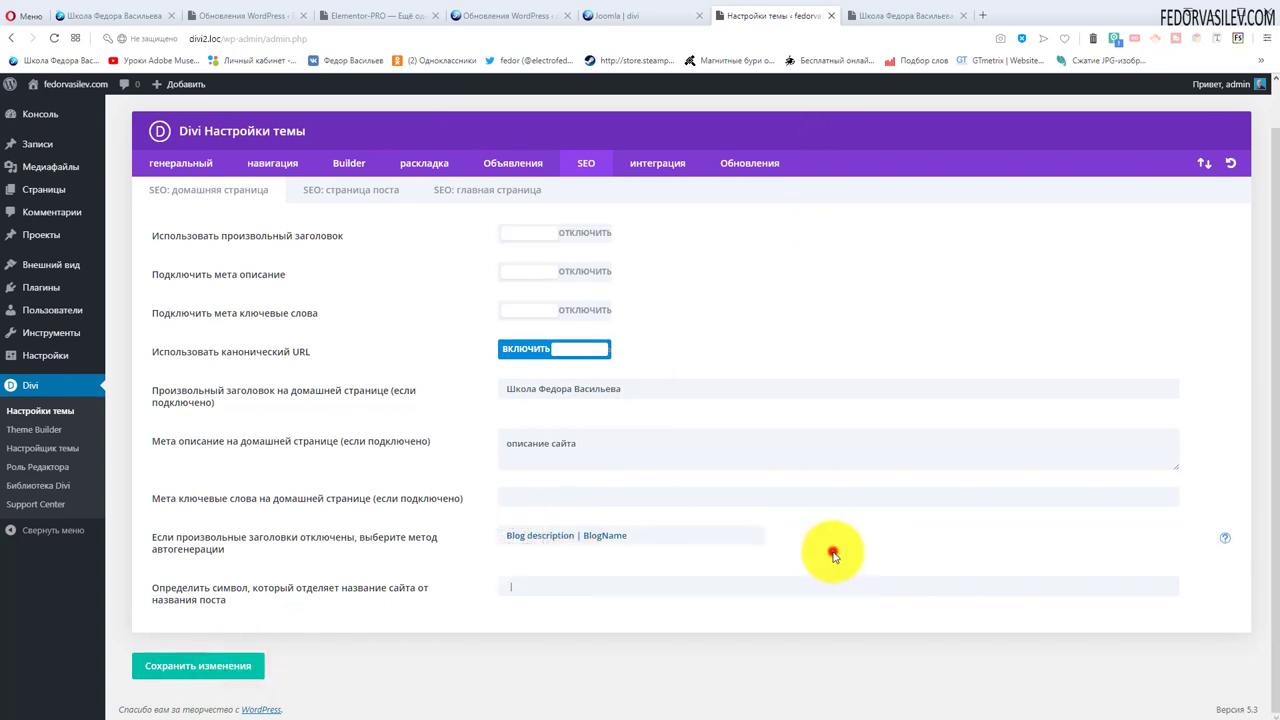
click(865, 18)
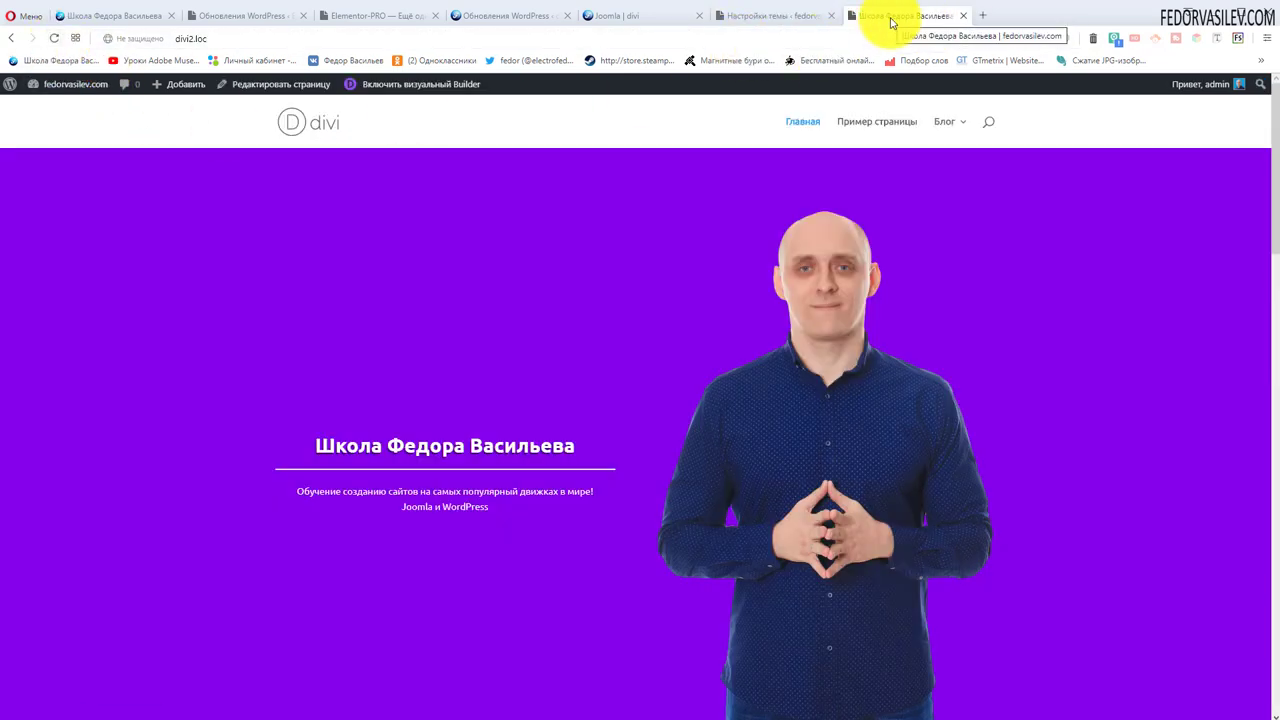
Set the home page title autogeneration to "BlogName | Blog description", save and check the reloaded live page's browser title.
click(766, 15)
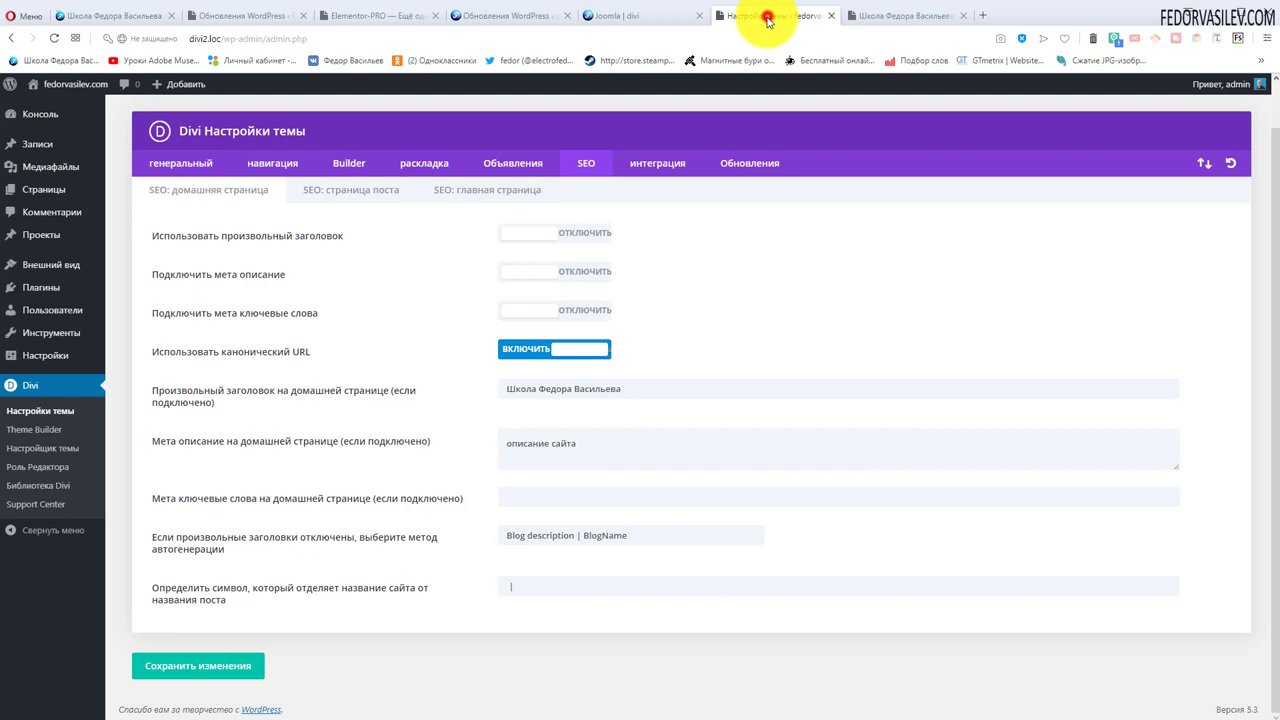
click(545, 536)
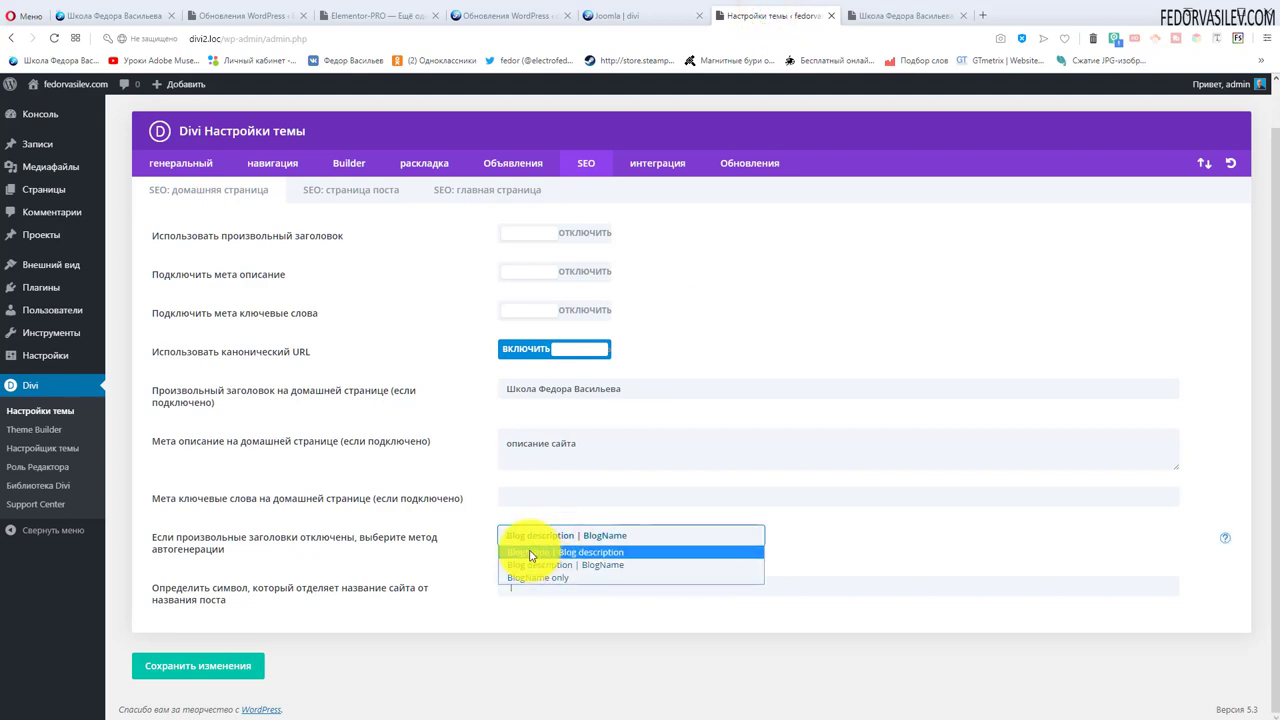
click(528, 552)
click(218, 664)
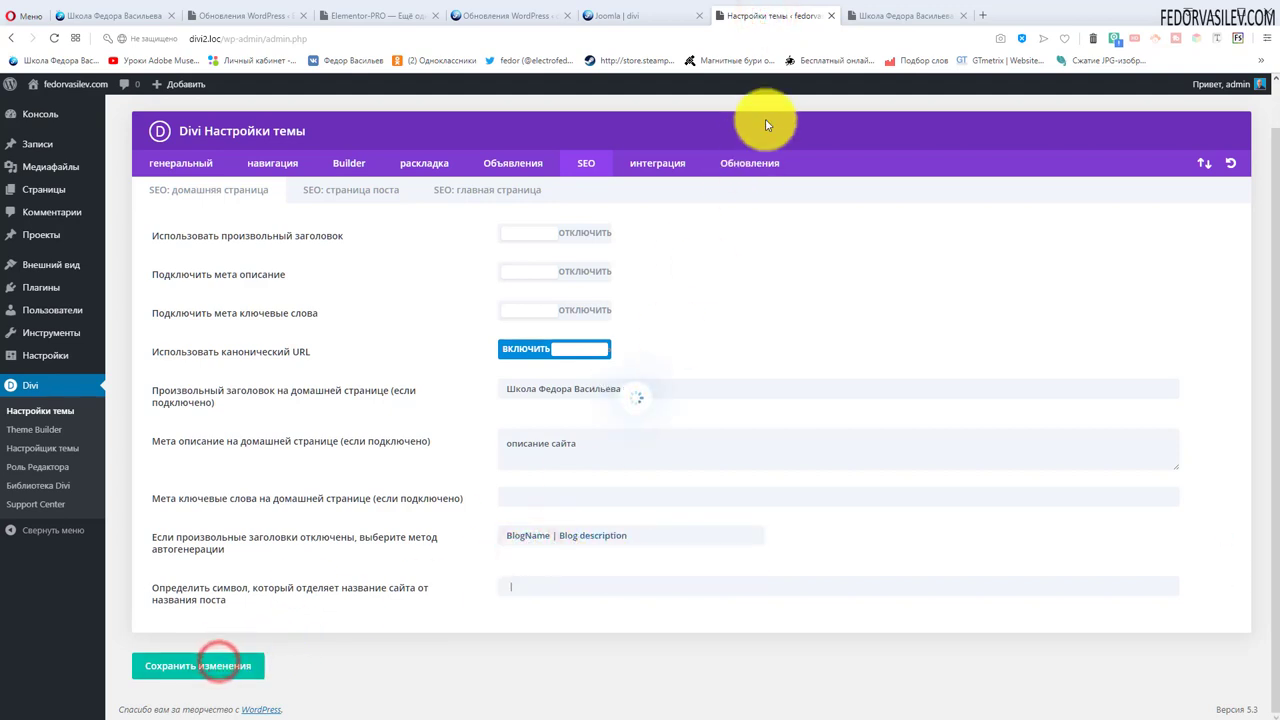
click(872, 18)
click(55, 39)
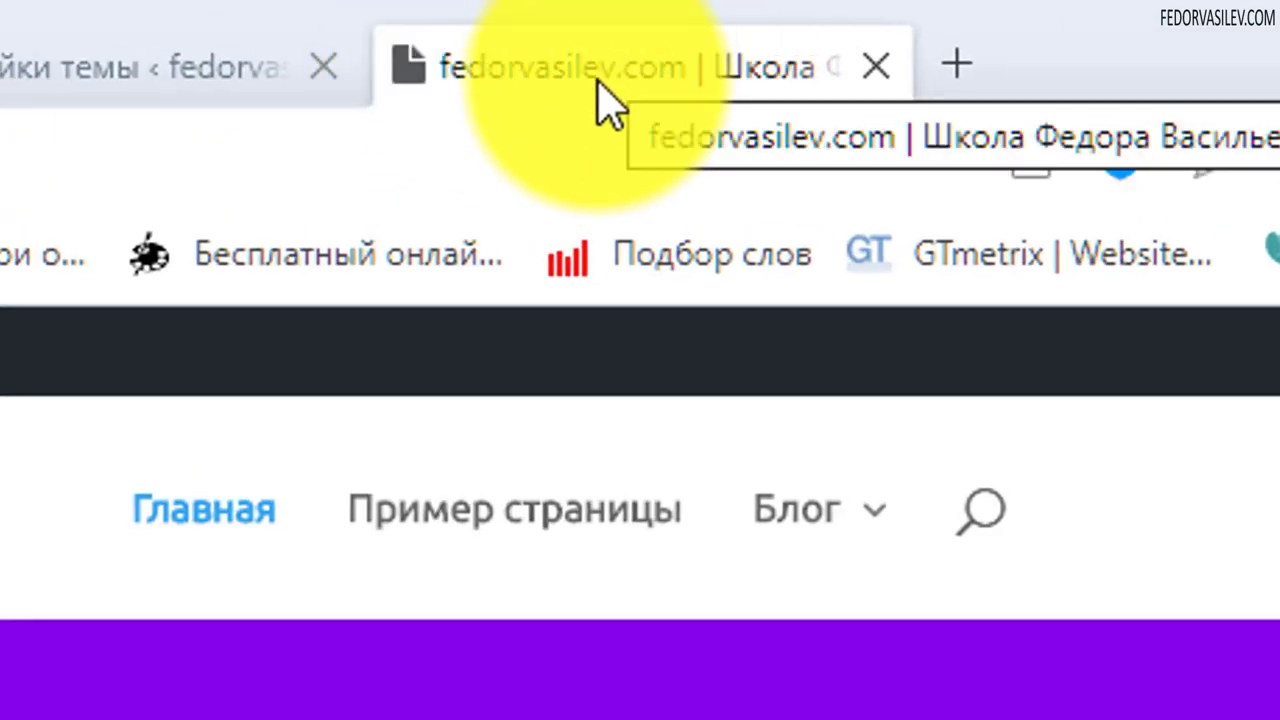
click(112, 60)
click(710, 66)
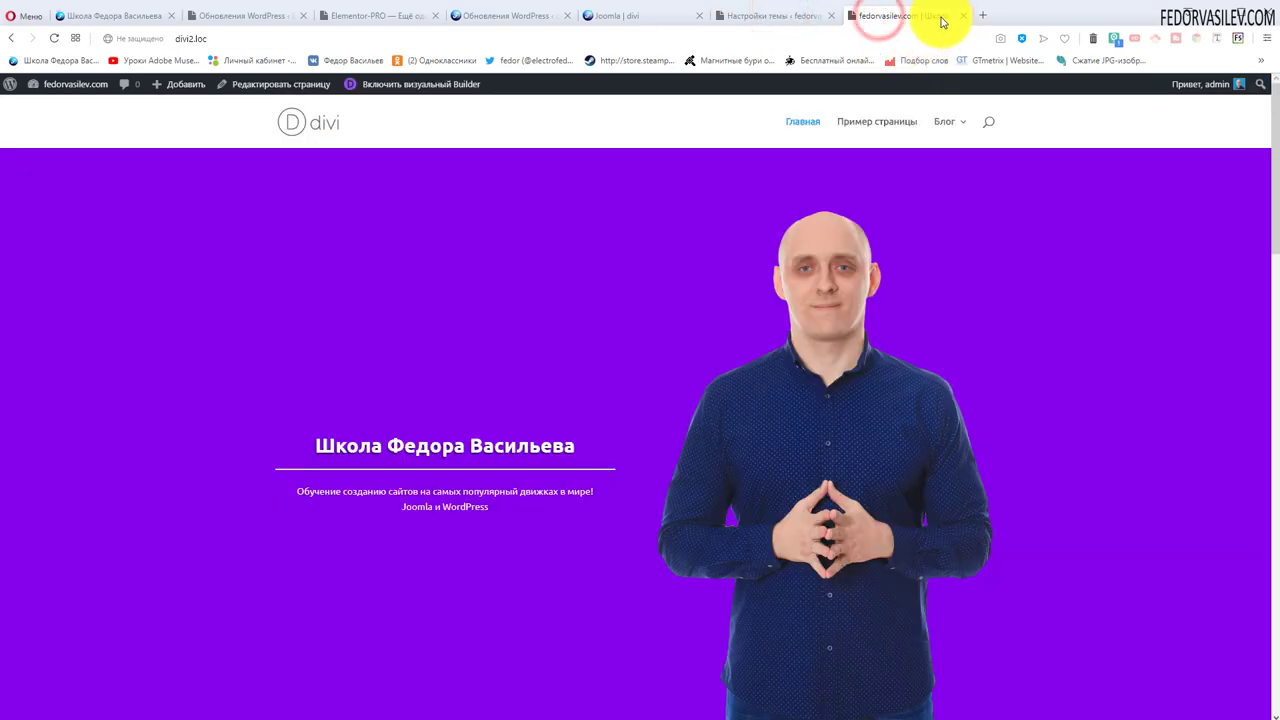
Try a hyphen as the home page title separator and check it in the live page's browser title.
click(808, 22)
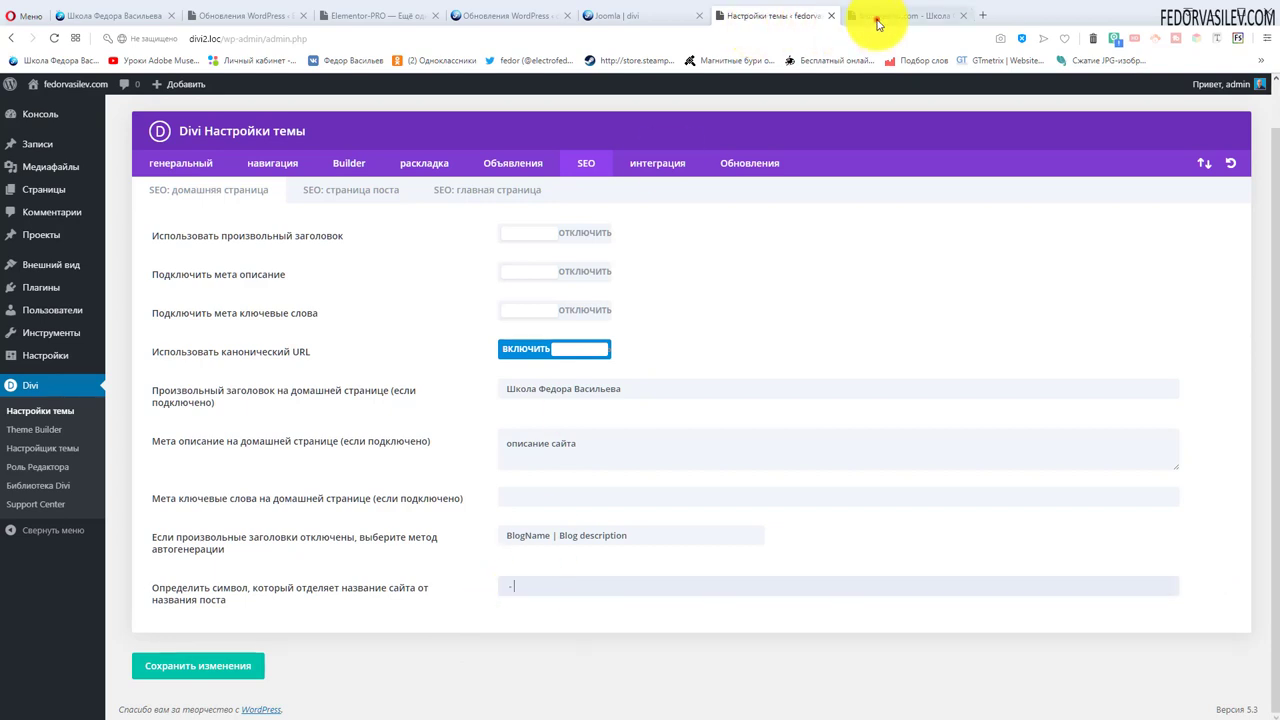
click(888, 17)
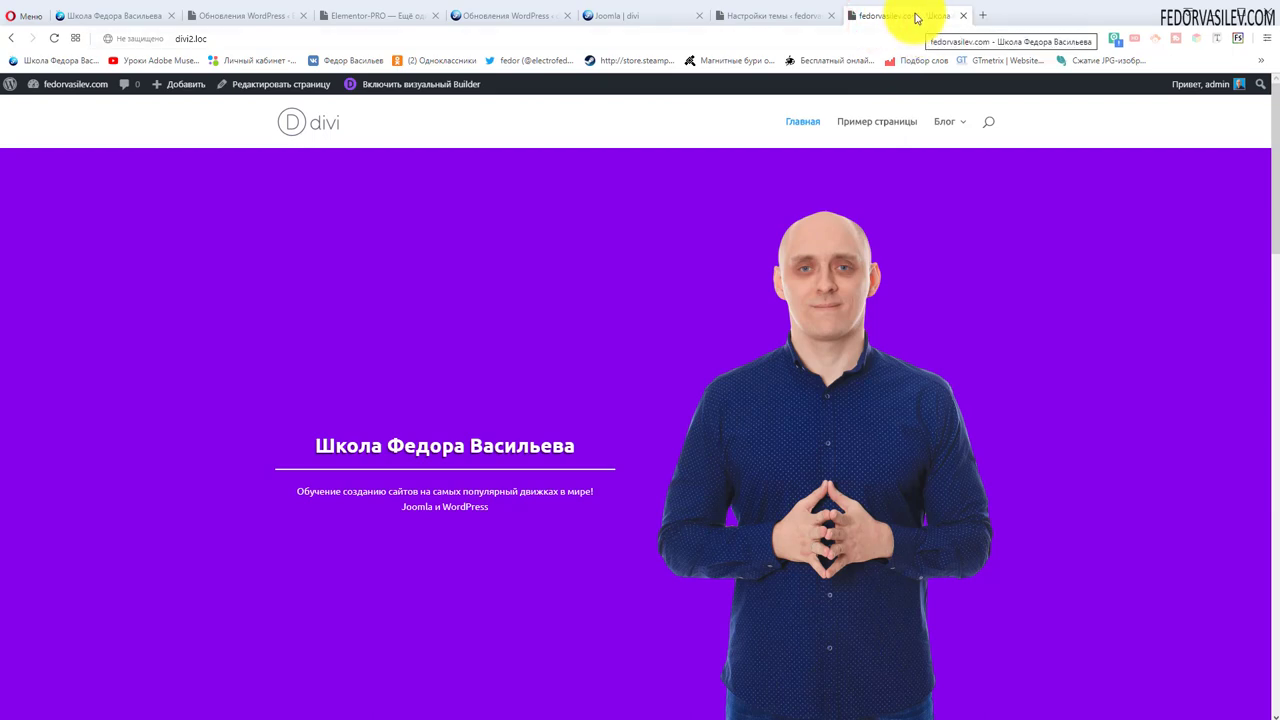
key(ctrl+Tab)
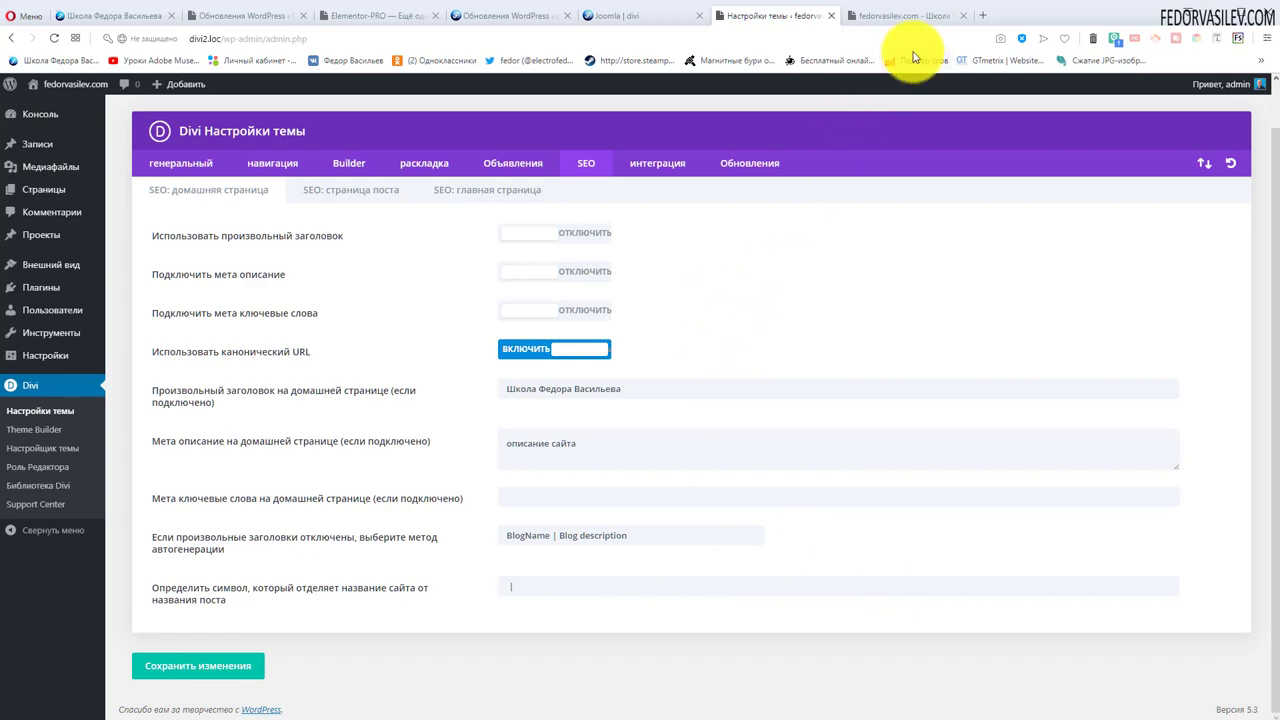
Switch the home page title autogeneration to "Blog description | BlogName", save the theme options and compare them with the live page's tab title.
click(573, 543)
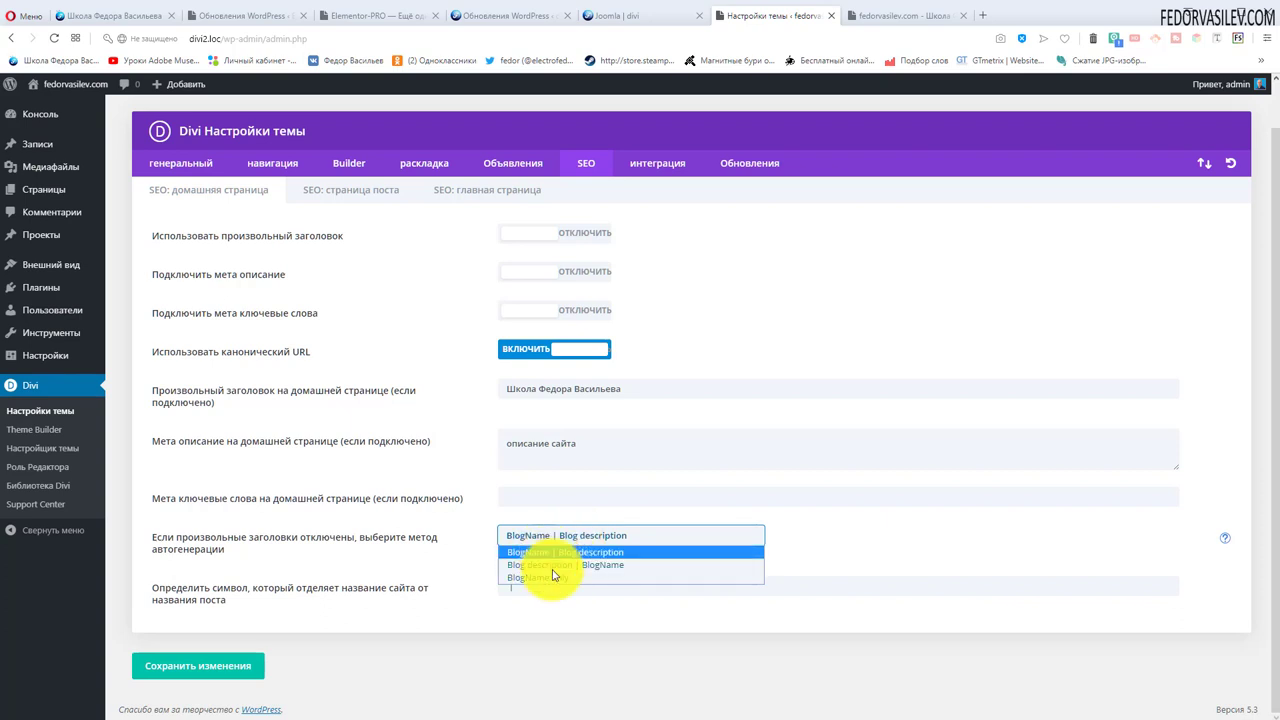
click(553, 566)
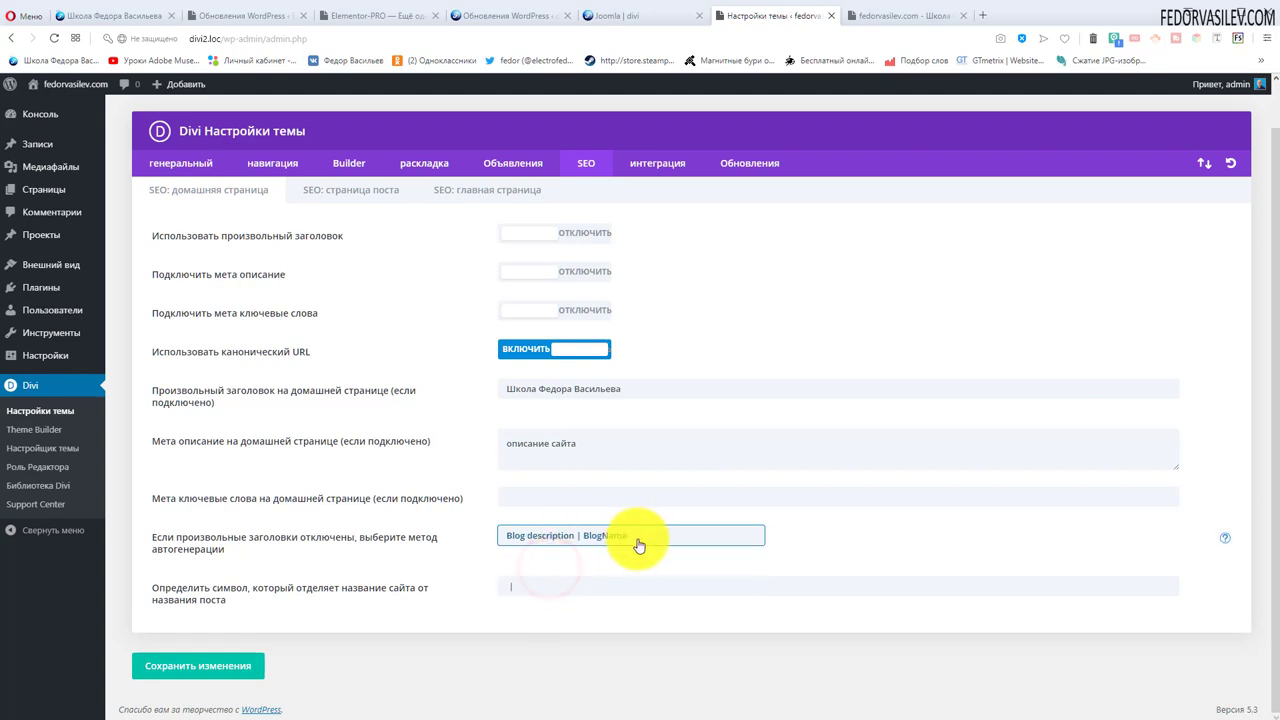
click(228, 668)
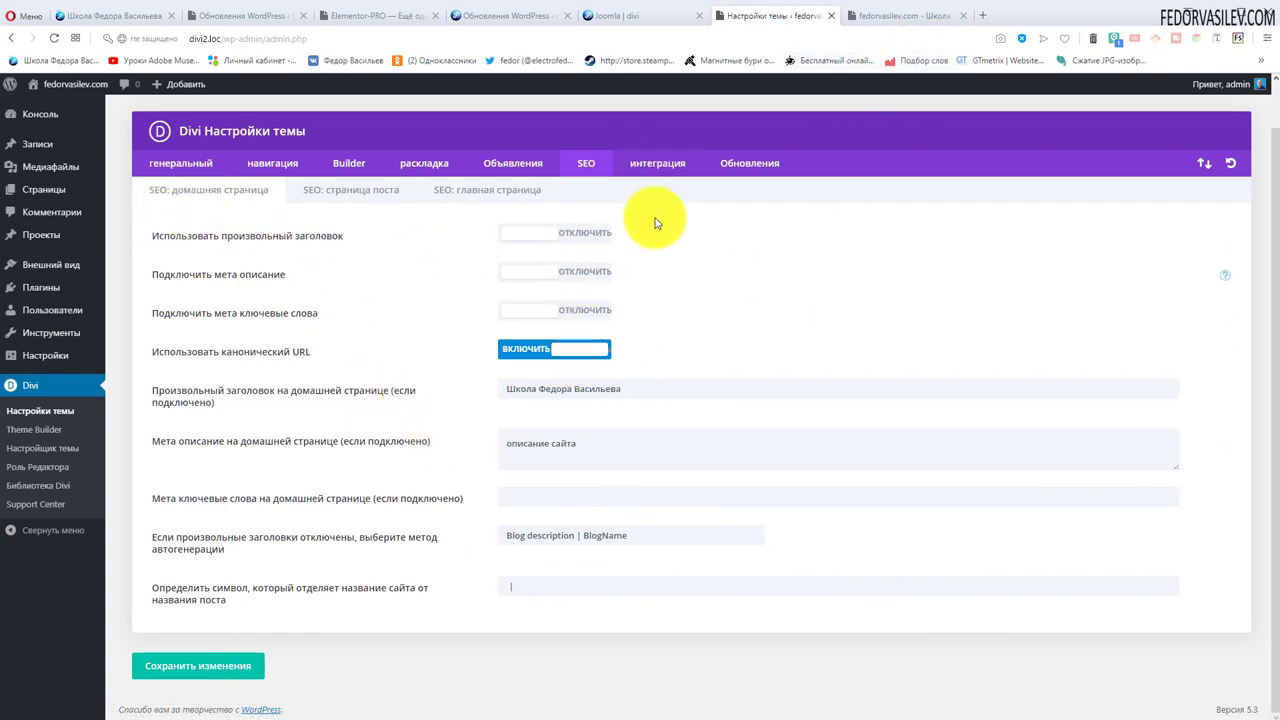
click(893, 22)
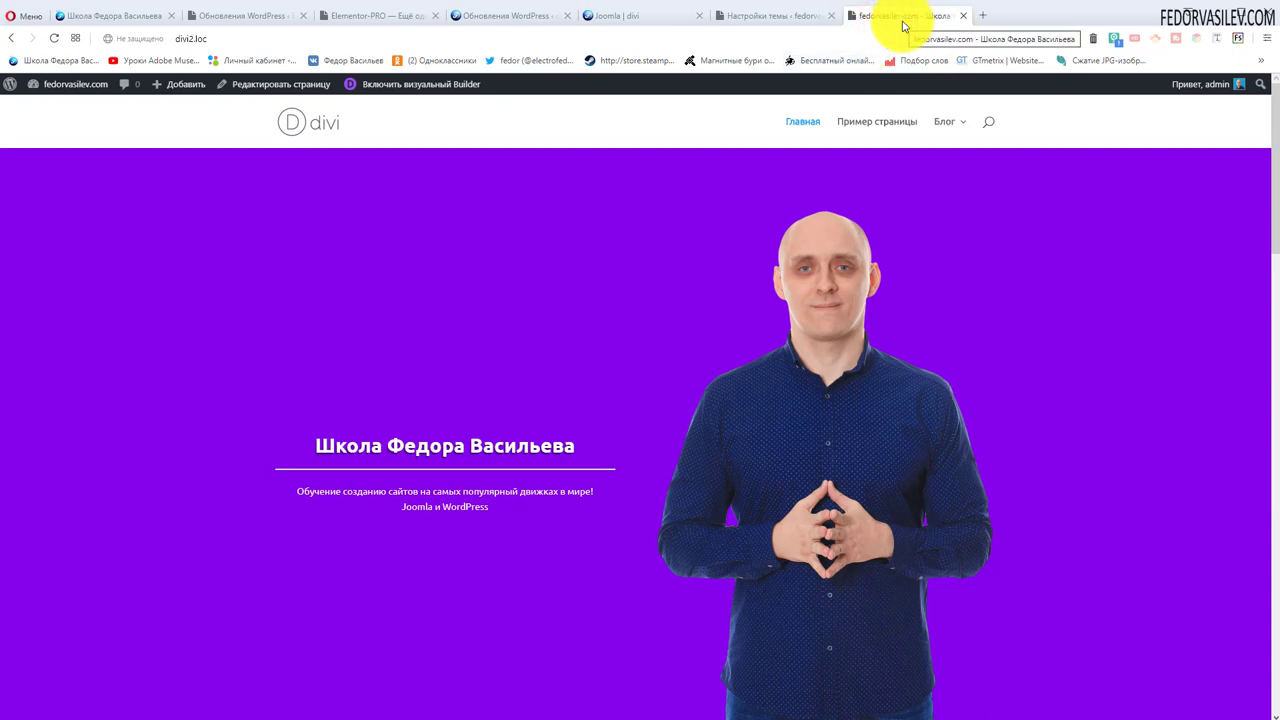
click(775, 20)
click(893, 24)
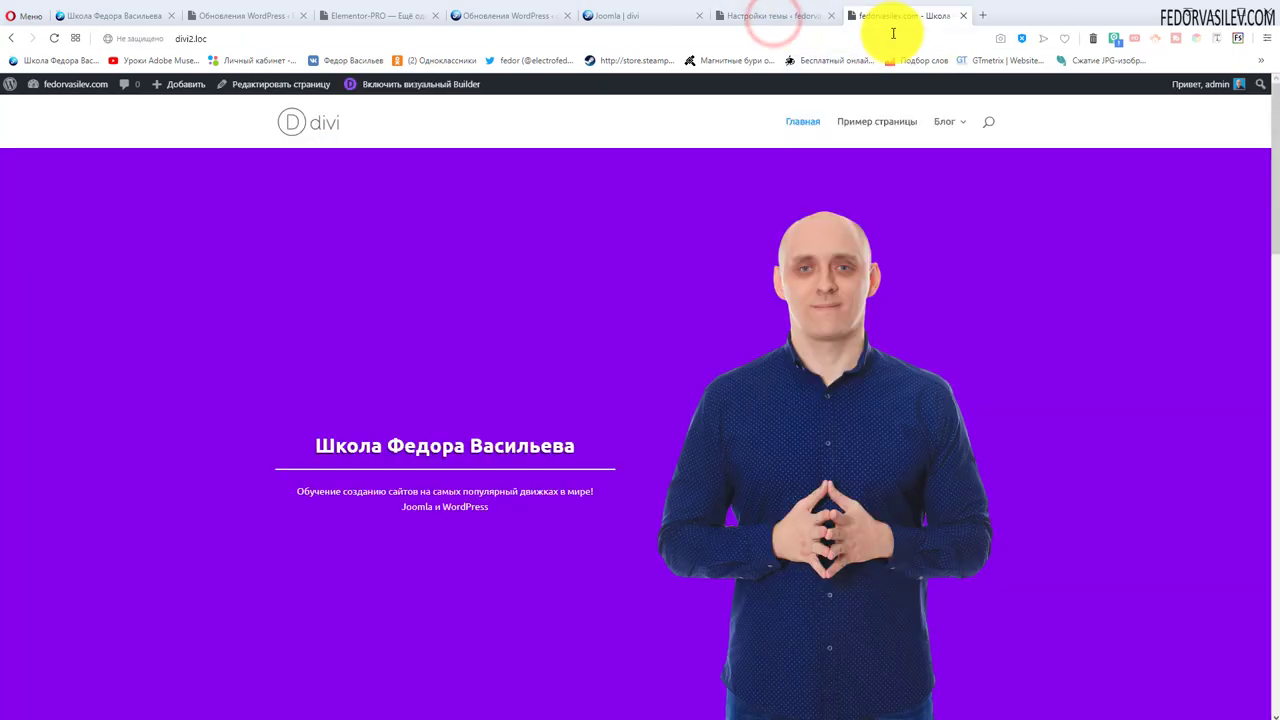
click(755, 19)
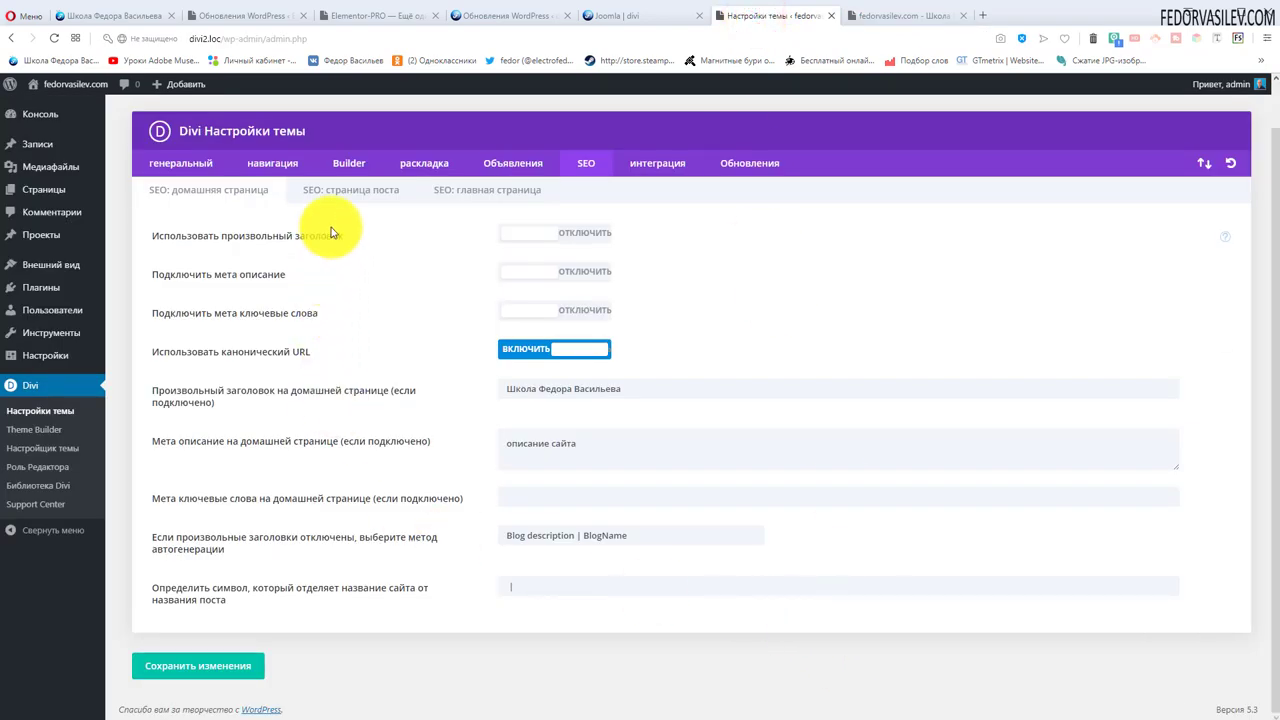
Enable custom titles, custom descriptions and canonical URLs in the SEO options for post pages.
click(350, 190)
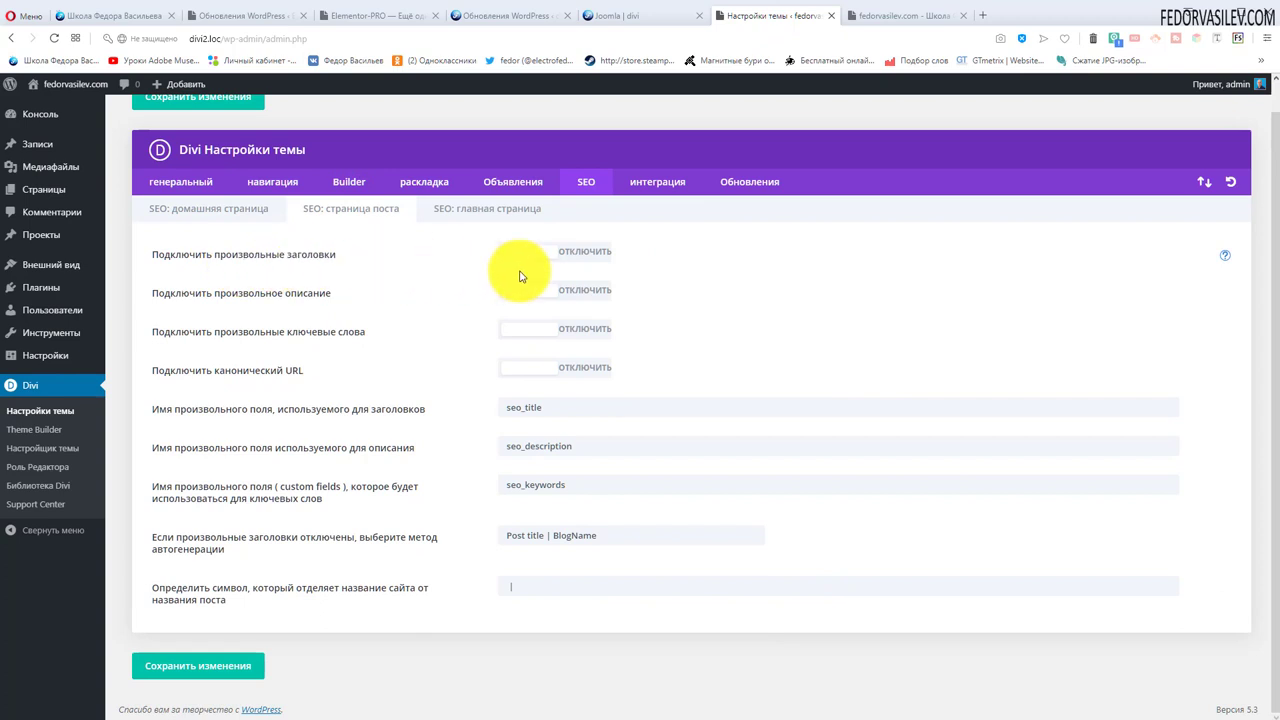
click(576, 256)
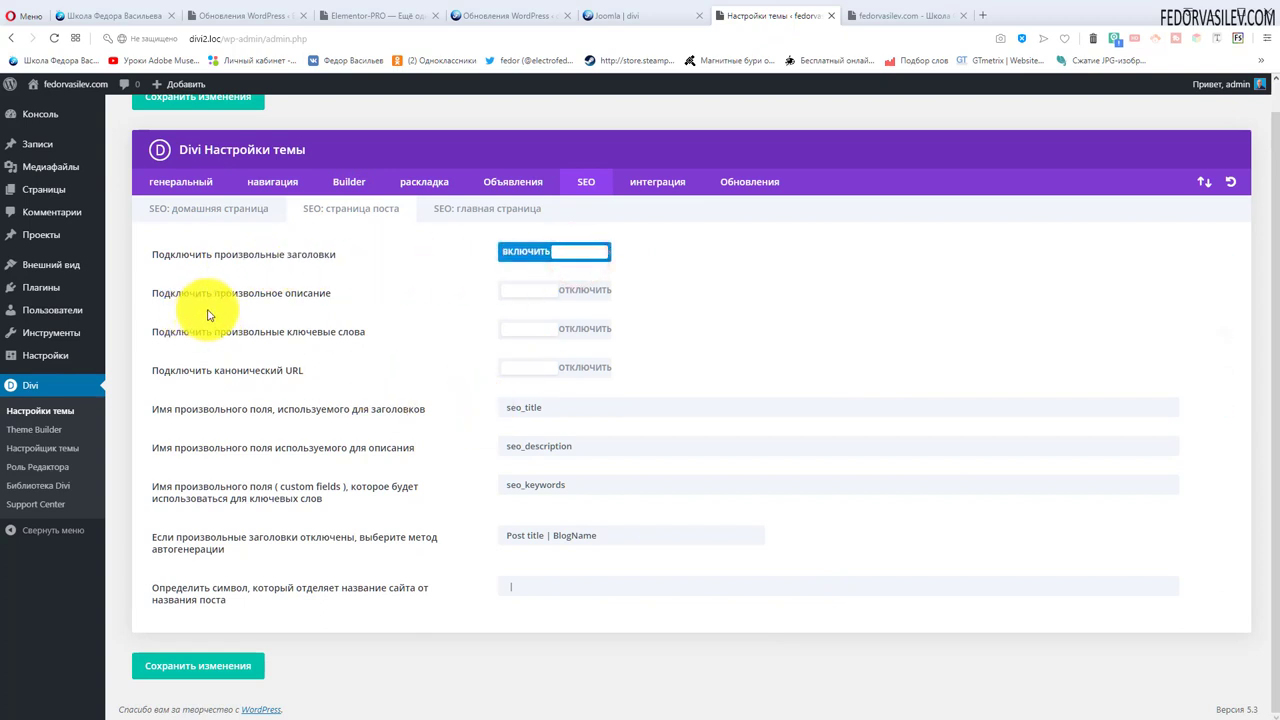
click(596, 290)
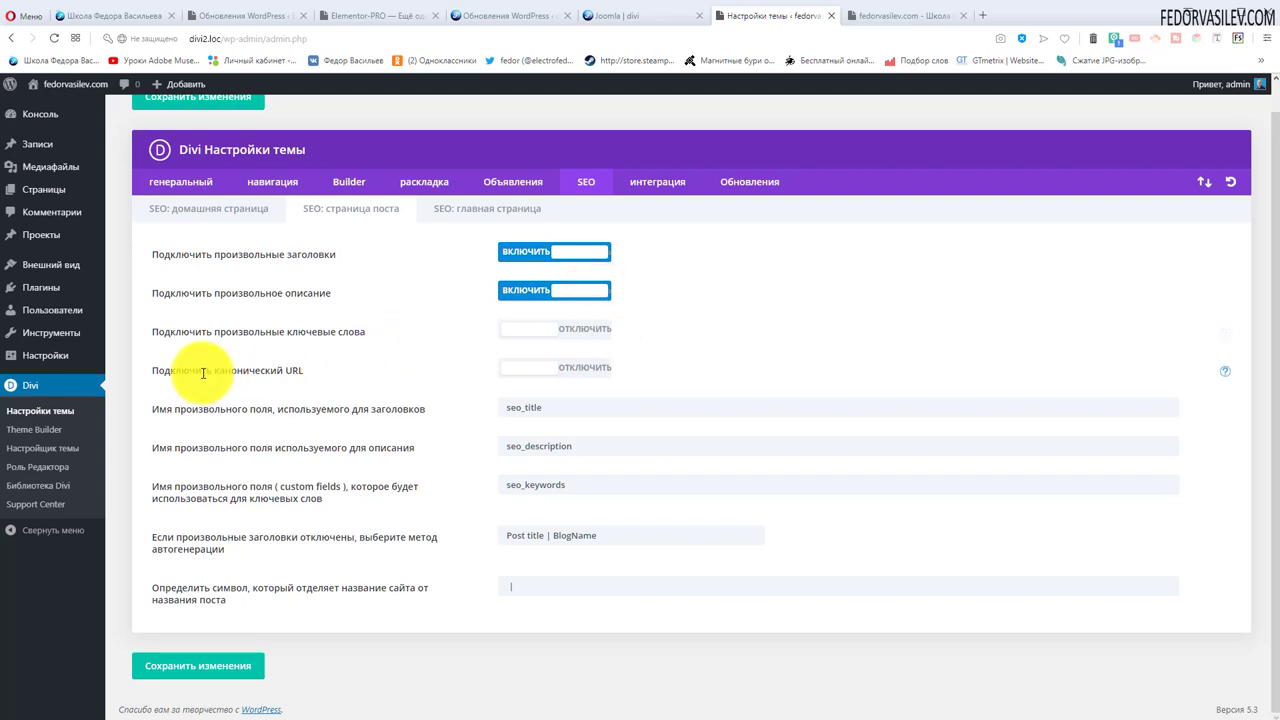
click(557, 367)
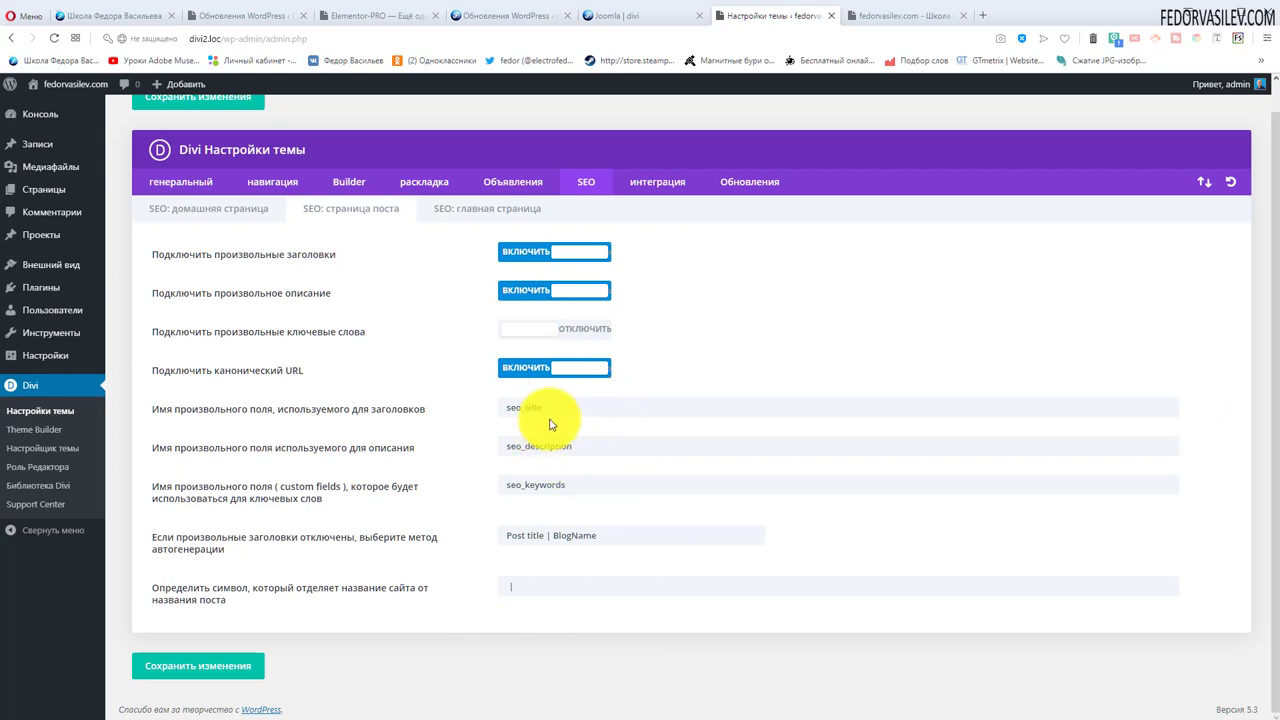
Examine the custom field names for post titles, descriptions and keywords, and the available title autogeneration methods.
drag(559, 406, 497, 410)
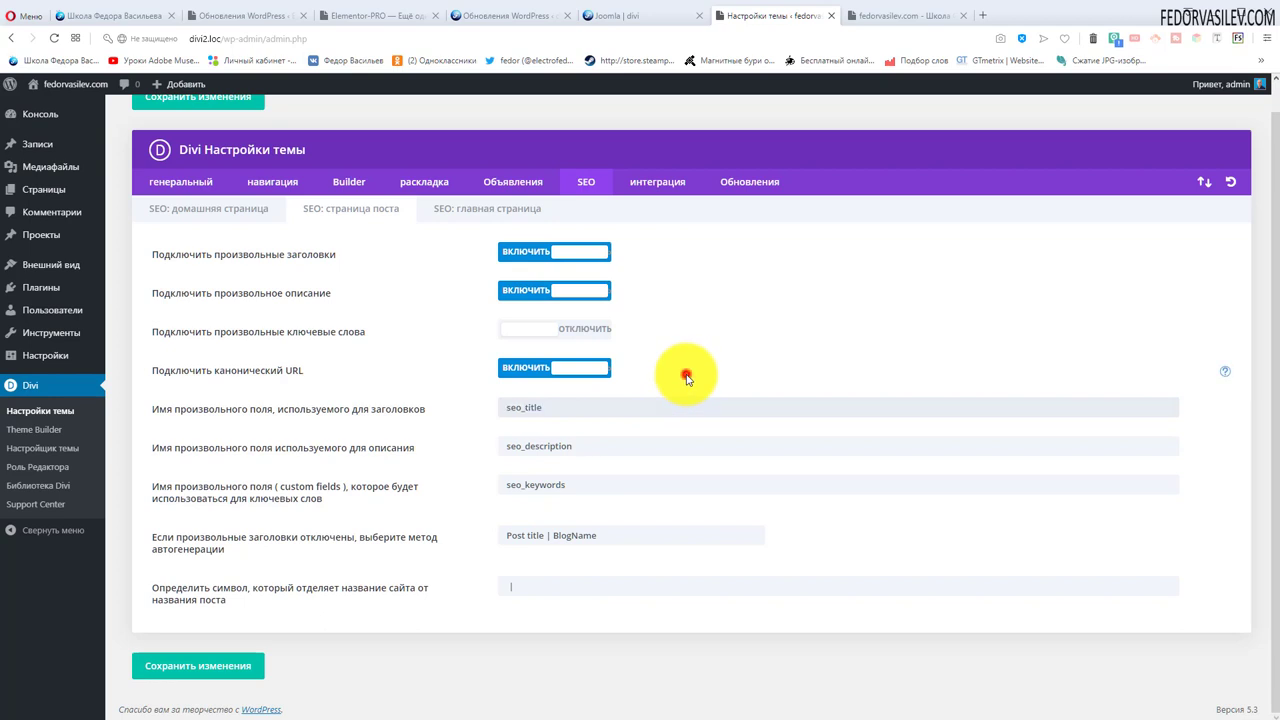
click(535, 541)
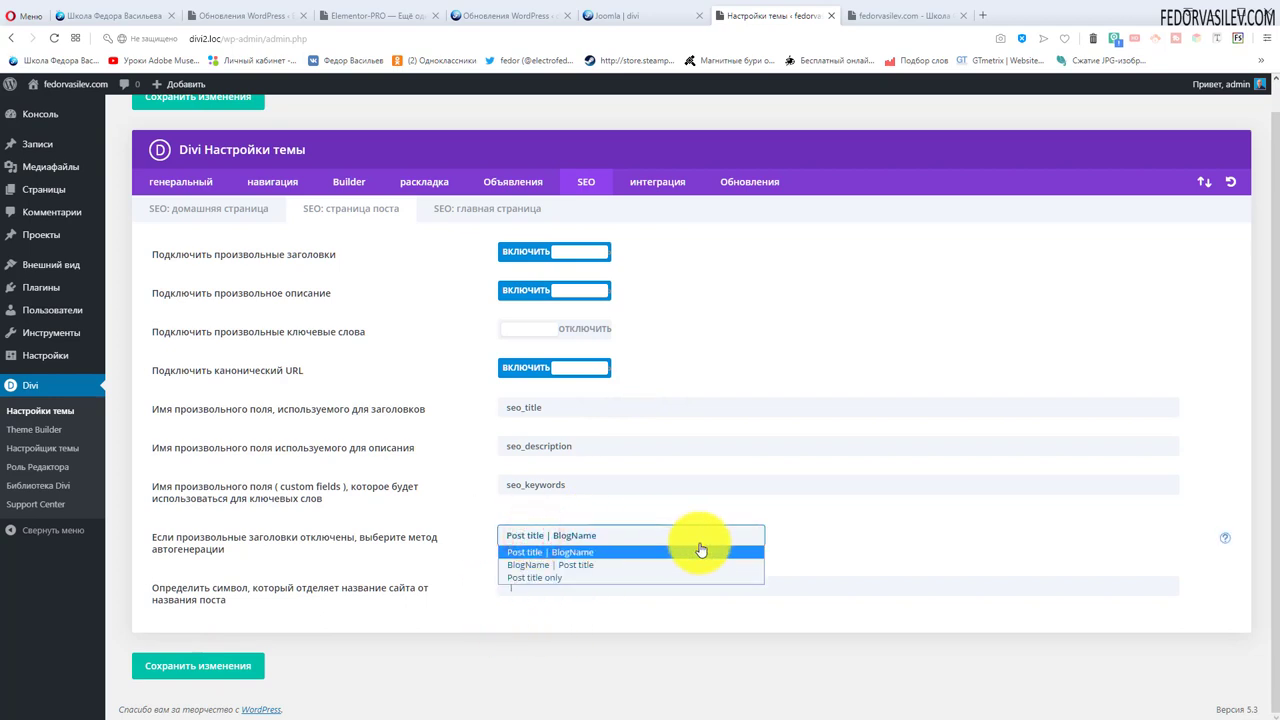
click(887, 521)
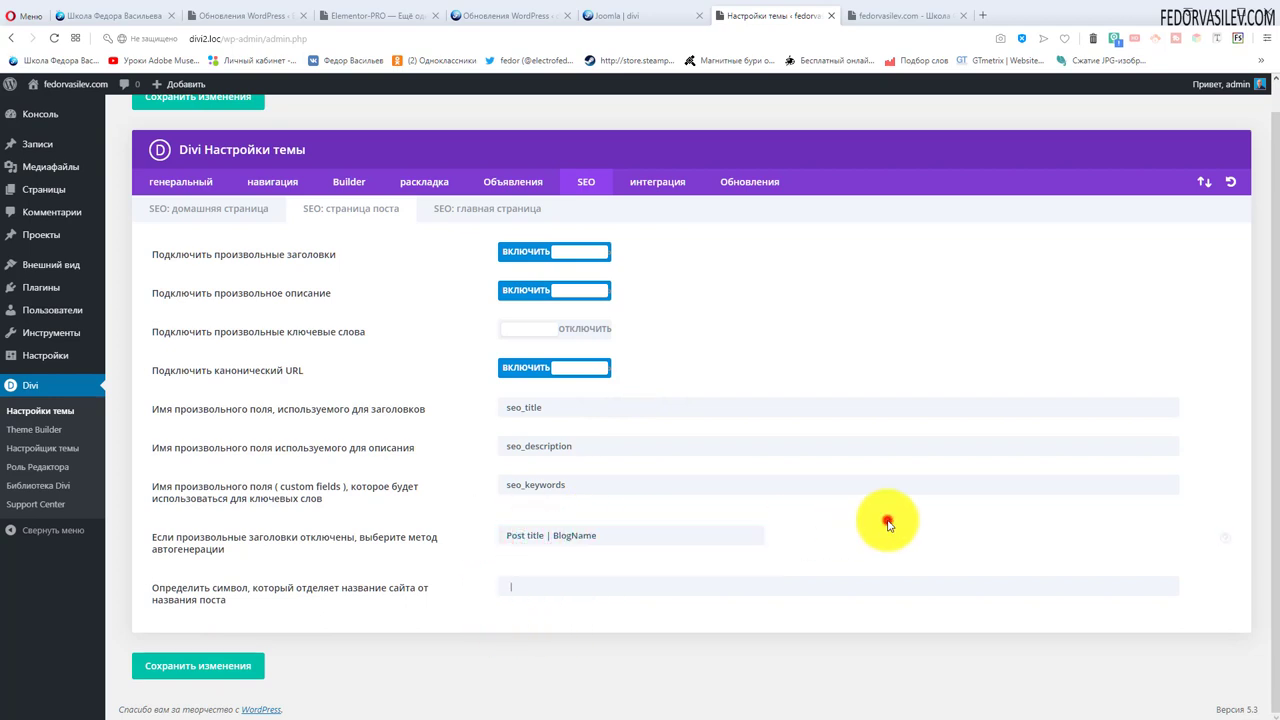
click(572, 541)
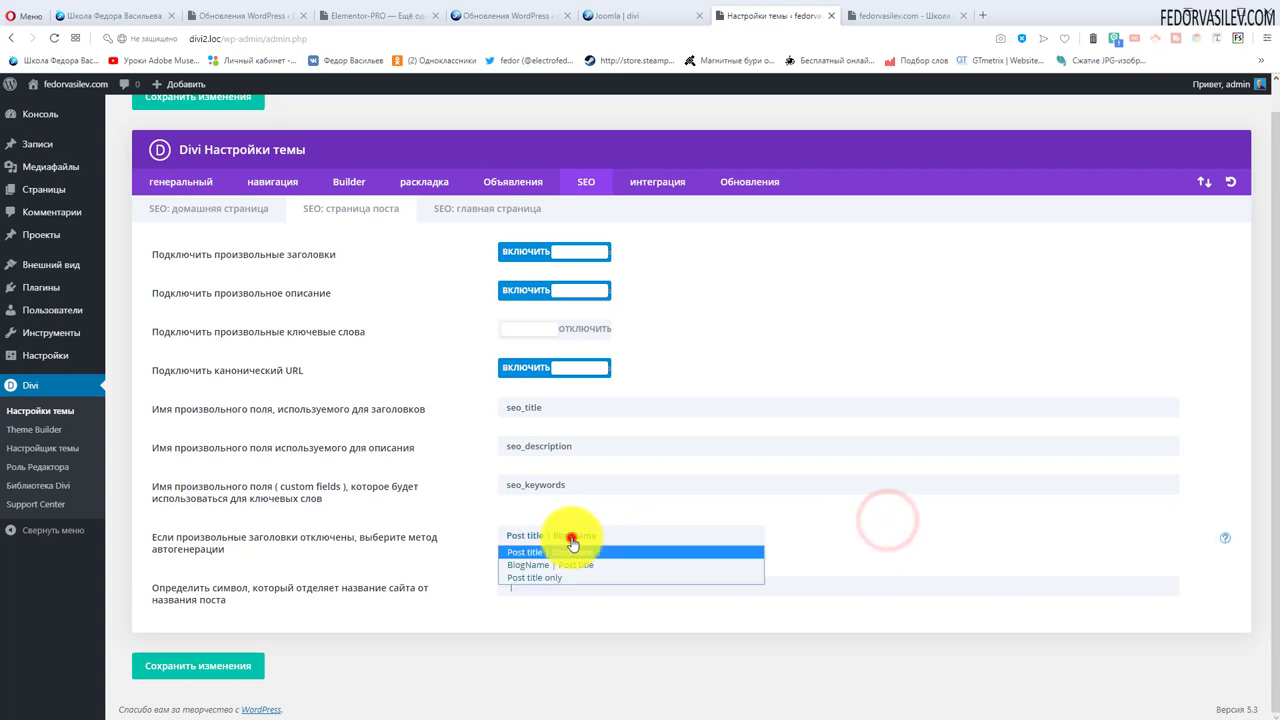
click(857, 516)
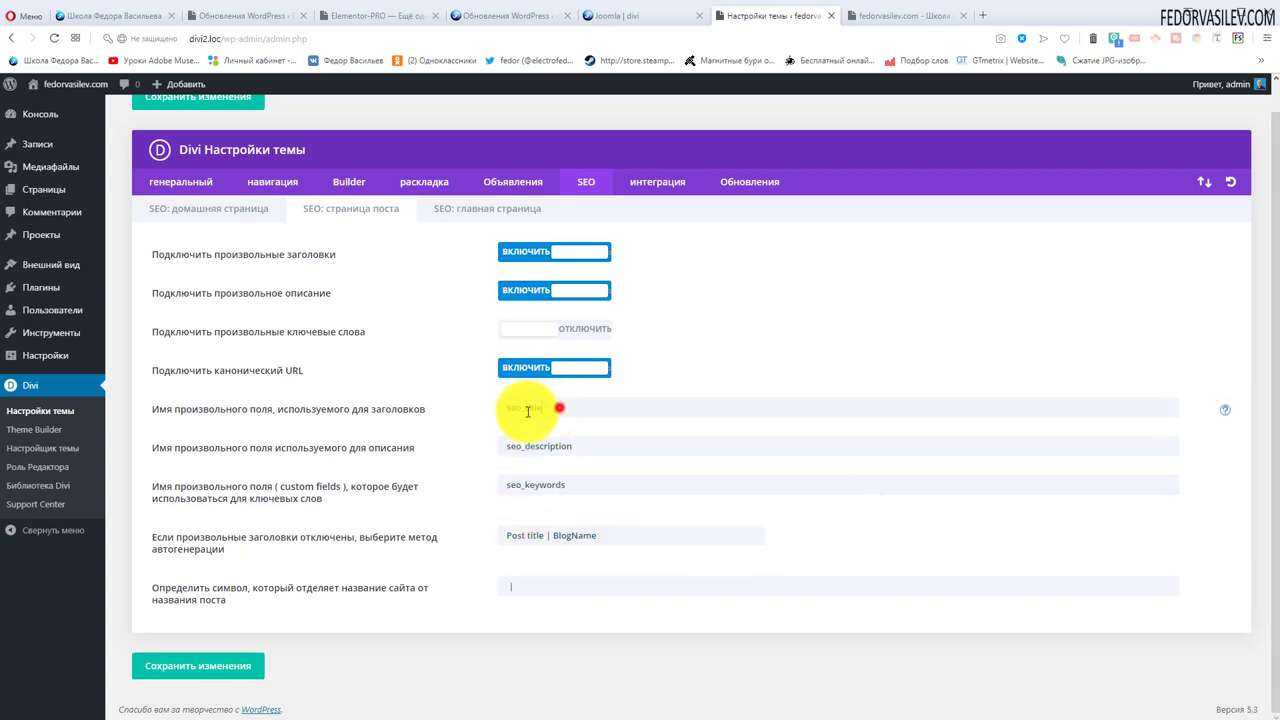
drag(528, 411, 294, 430)
click(290, 428)
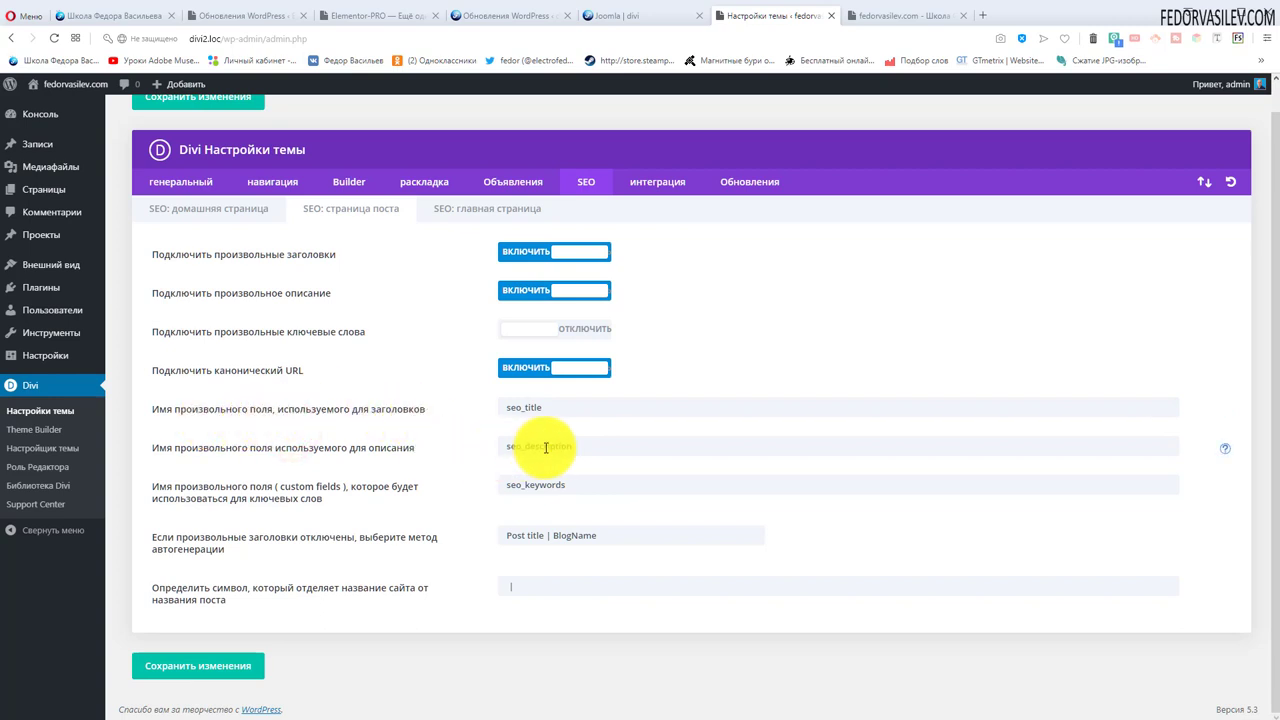
drag(514, 446, 506, 500)
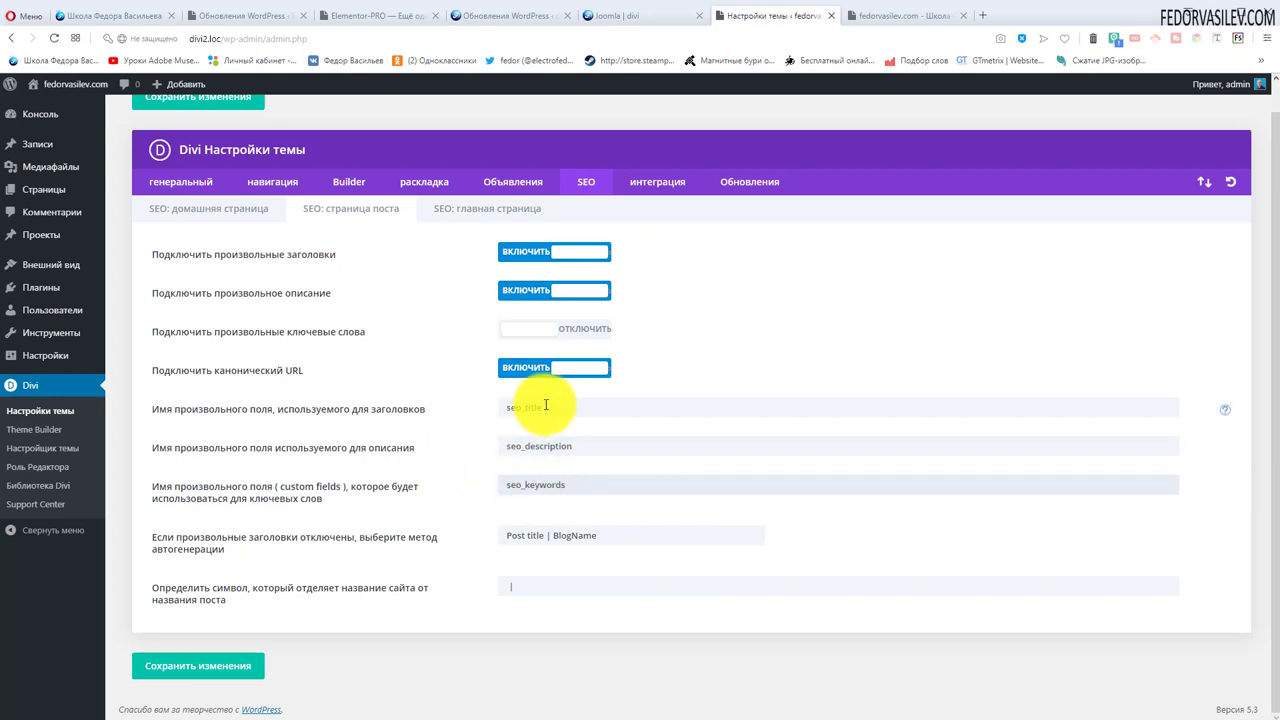
drag(543, 406, 515, 411)
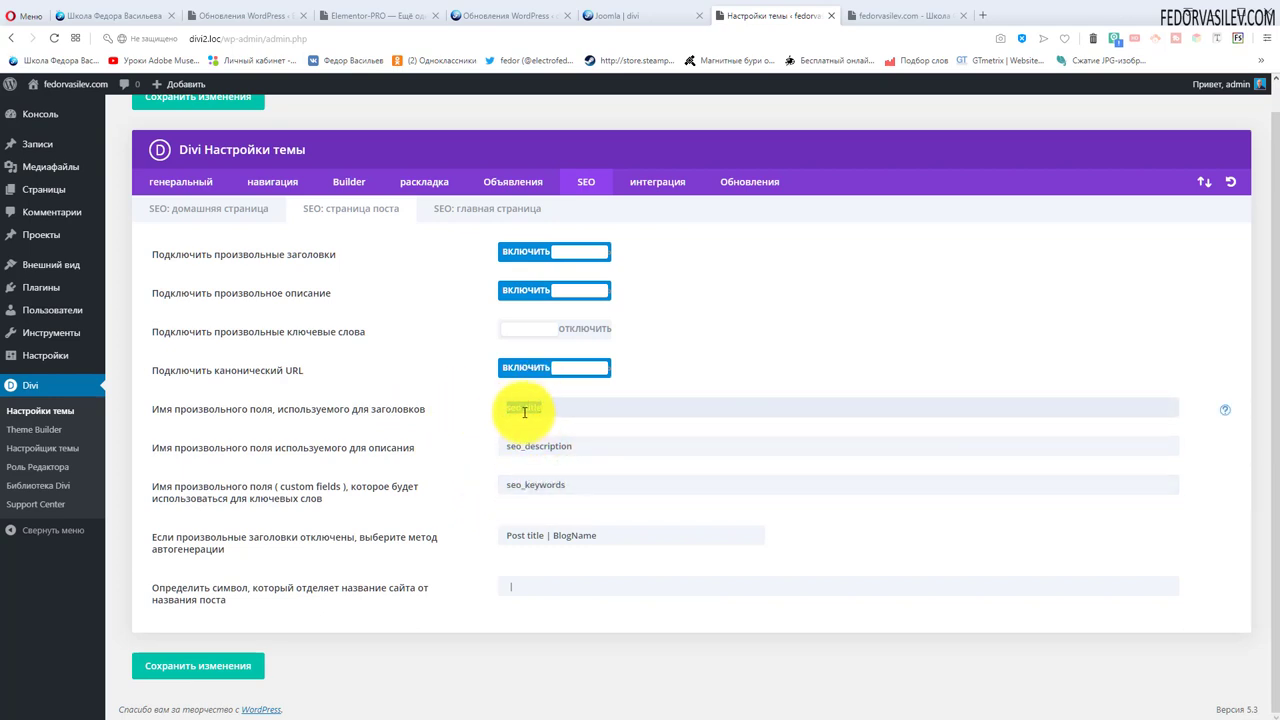
Copy the title custom field name seo_title from the Divi post SEO options into a Notepad note.
right_click(522, 409)
click(560, 457)
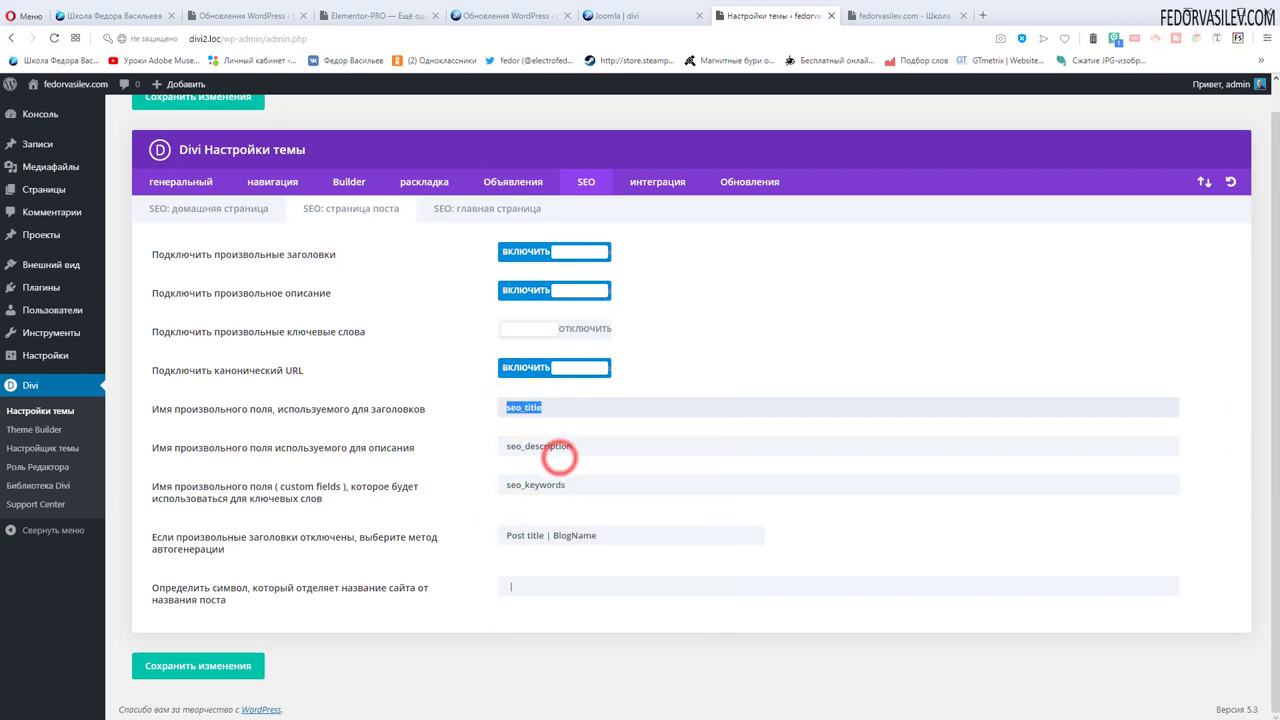
right_click(470, 419)
click(504, 479)
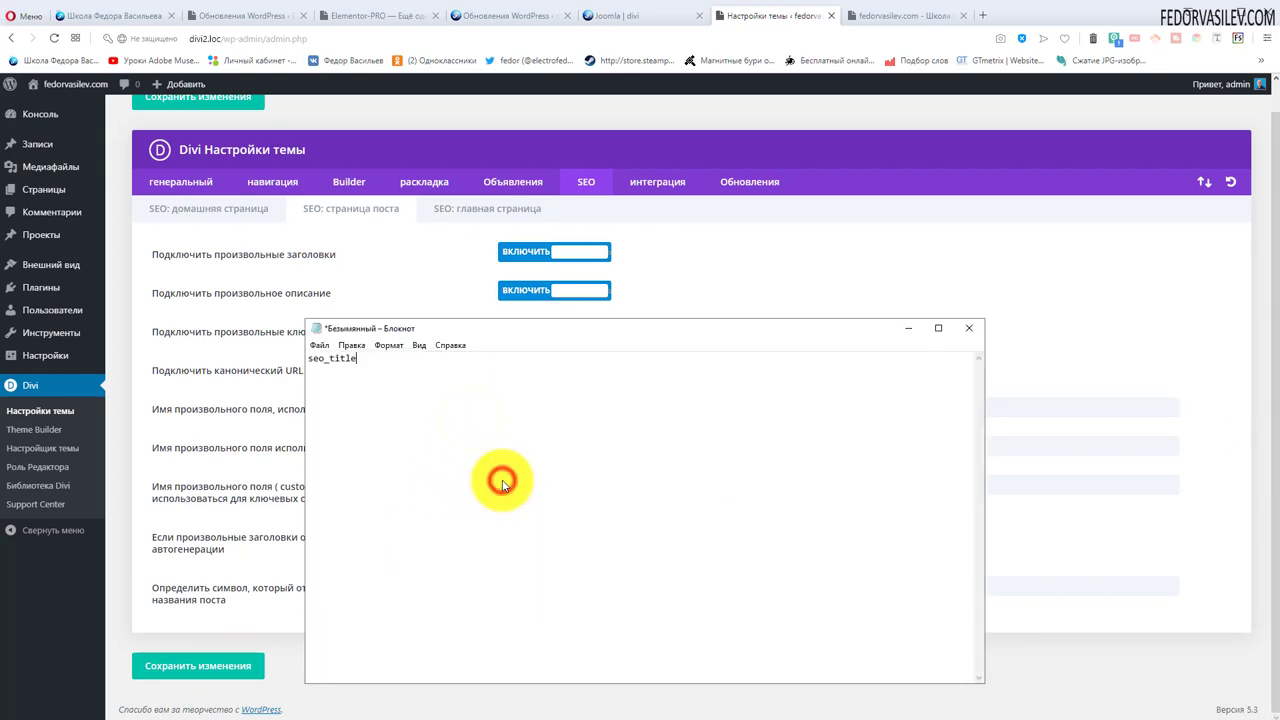
click(910, 329)
Copy the description custom field name seo_description onto a new line in the Notepad note.
drag(580, 447, 443, 449)
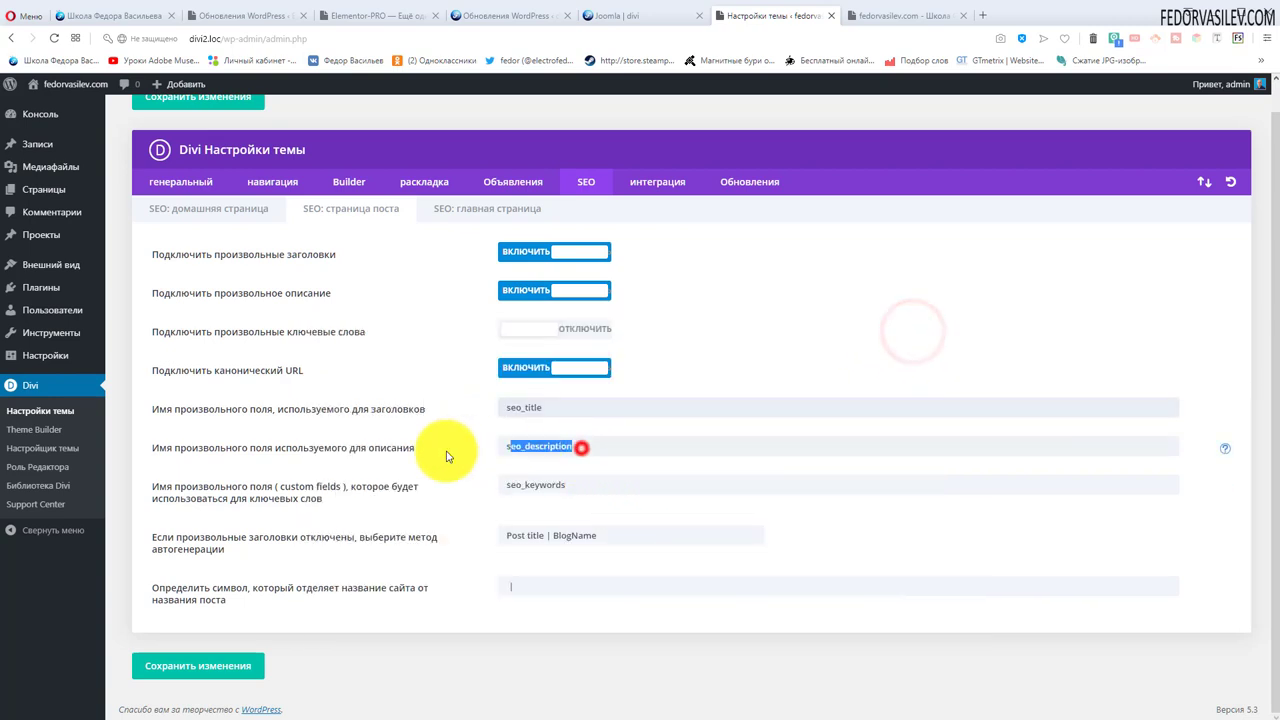
right_click(560, 450)
click(580, 497)
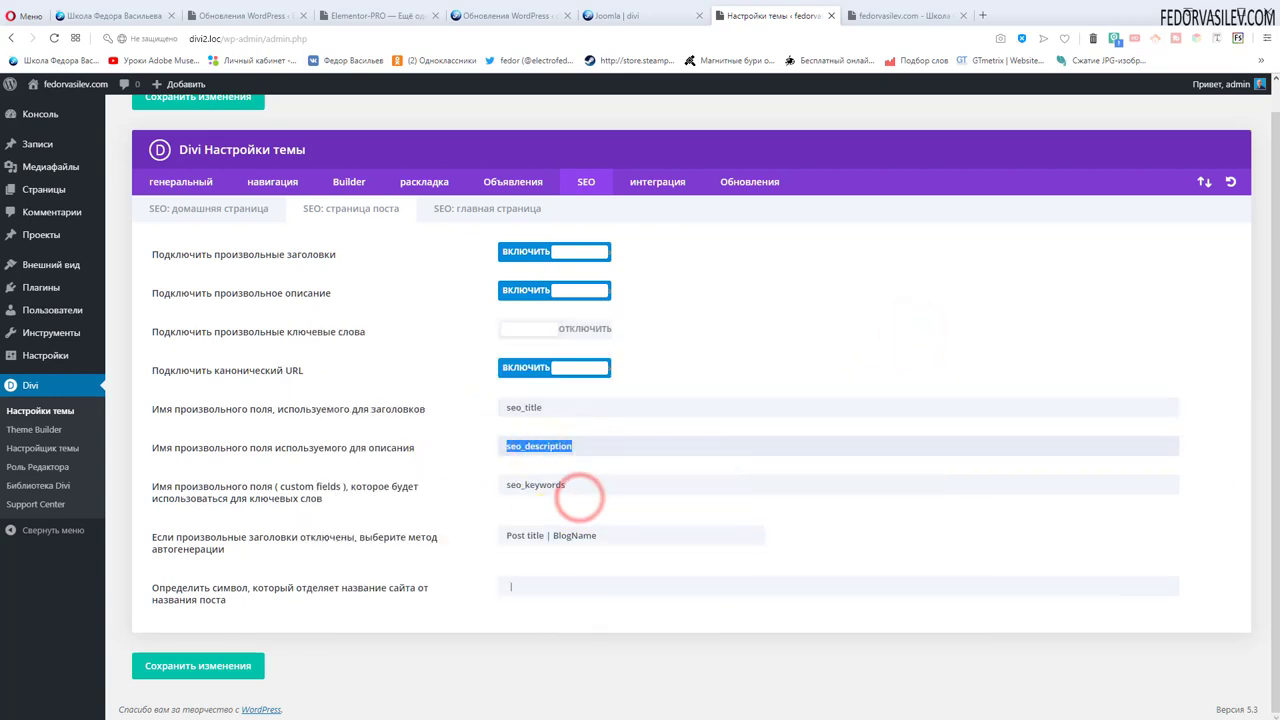
key(alt+Tab)
right_click(329, 405)
click(360, 454)
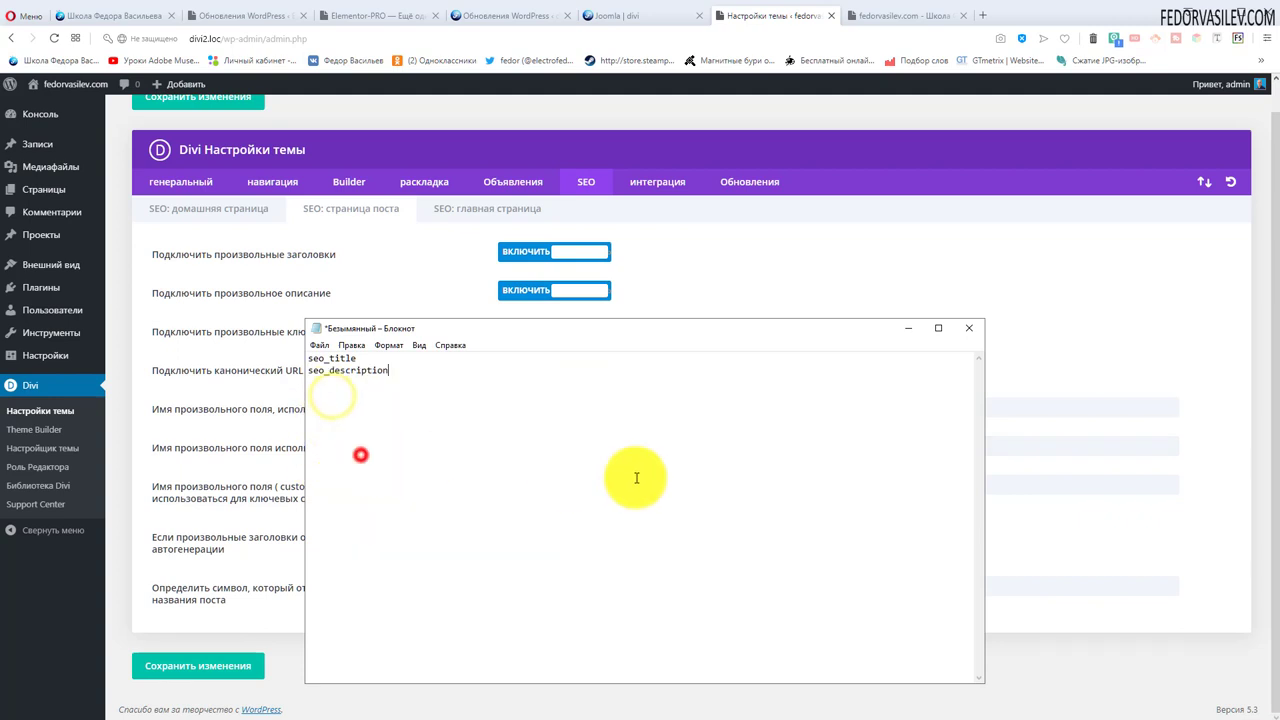
click(910, 333)
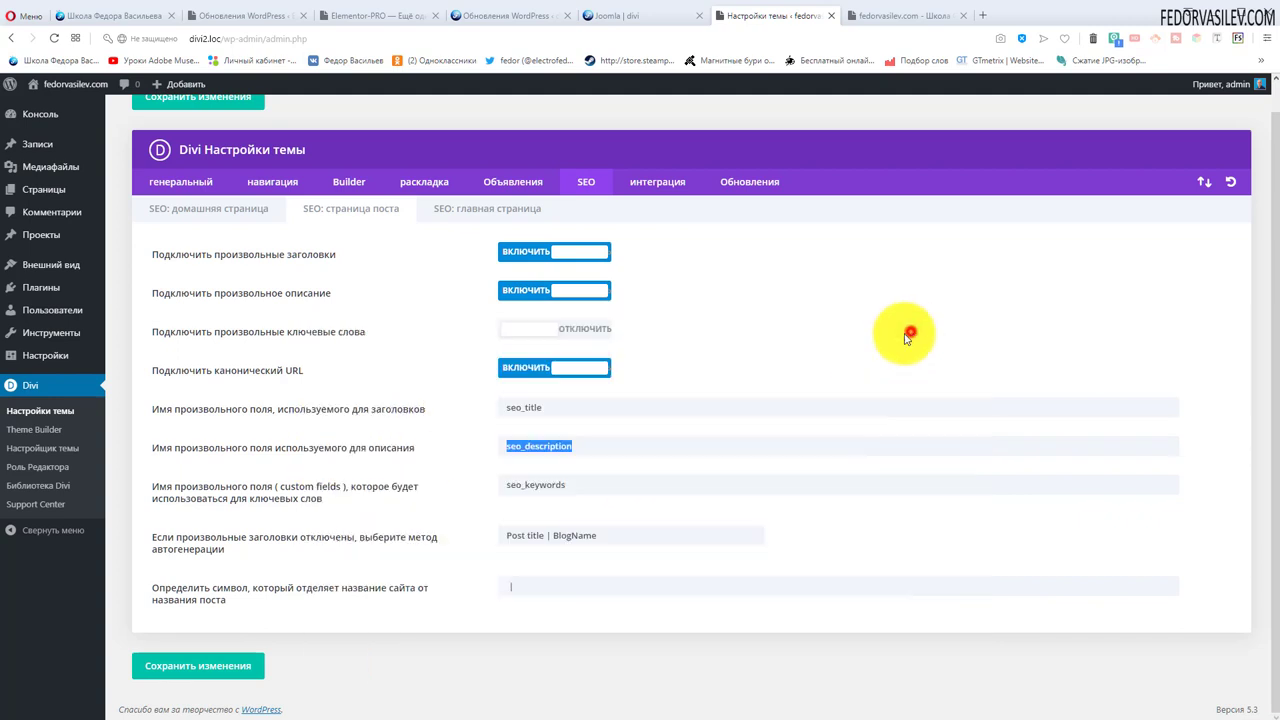
Save the Divi theme options with the post page SEO settings.
scroll(620, 551, up, 1)
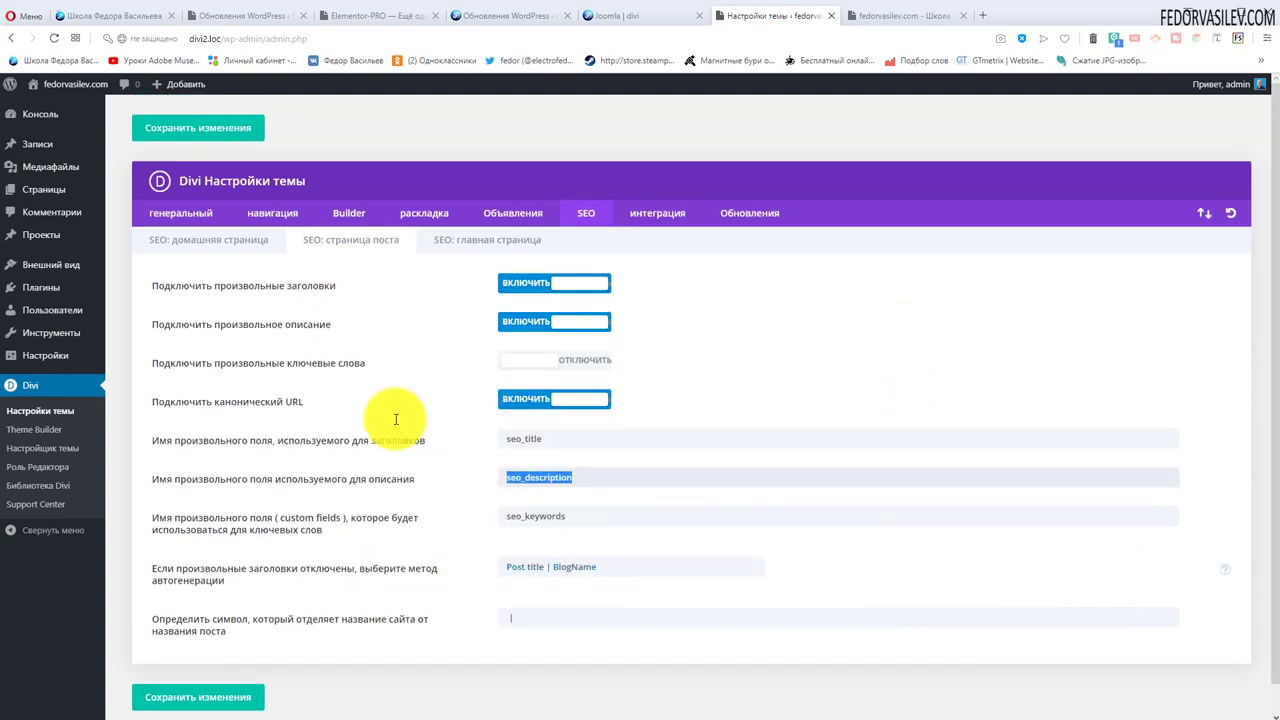
scroll(571, 477, down, 1)
click(203, 667)
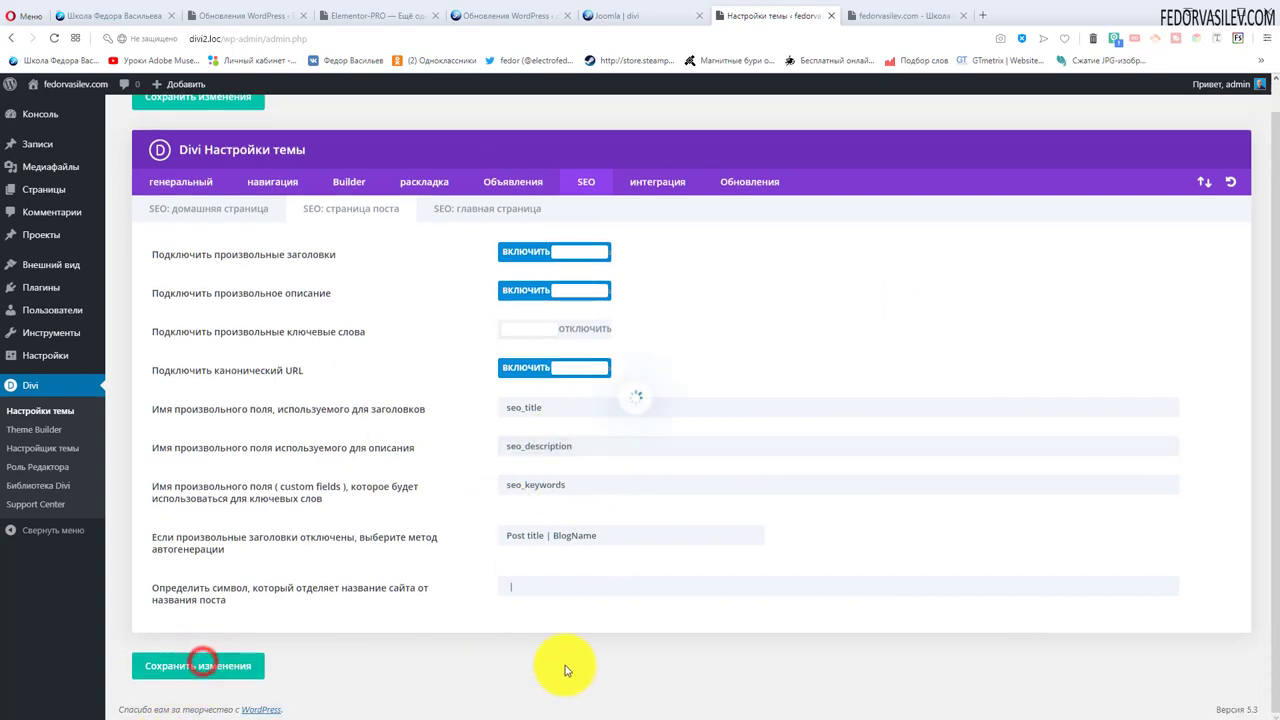
scroll(815, 528, up, 1)
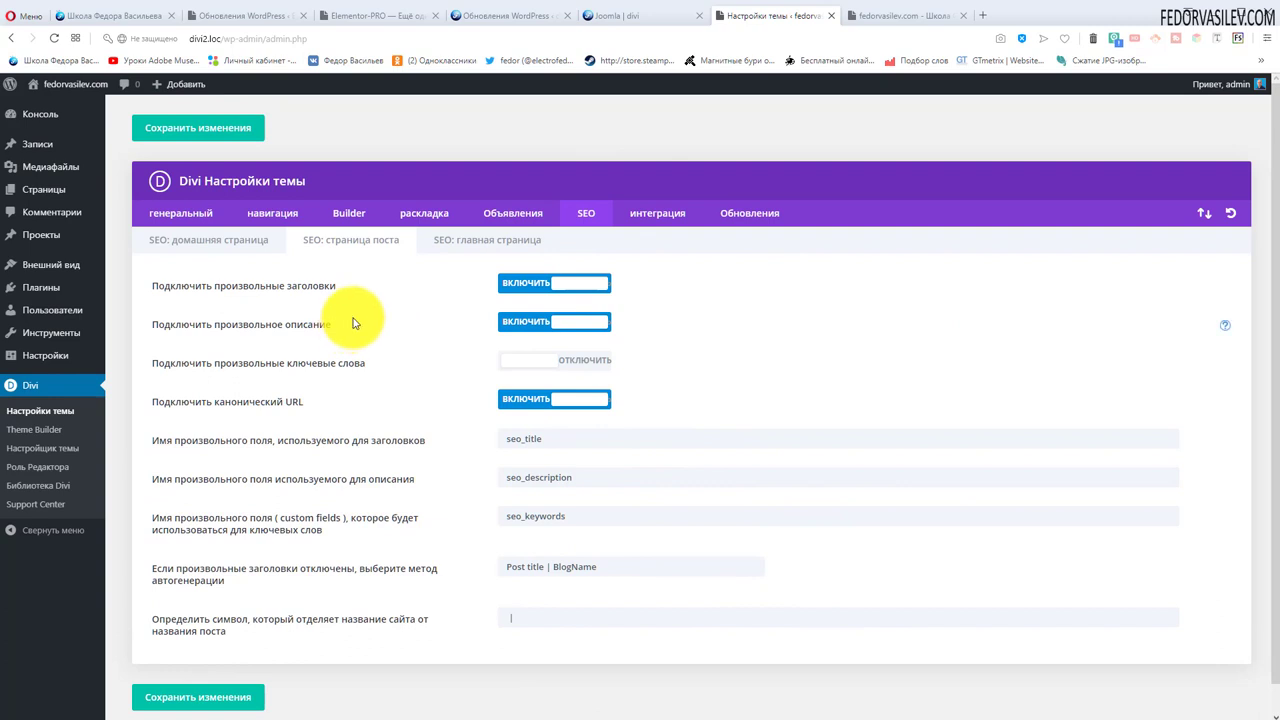
Open the post "Конструктор страниц Elementor — быстрый старт" for editing and locate its custom fields block.
click(37, 145)
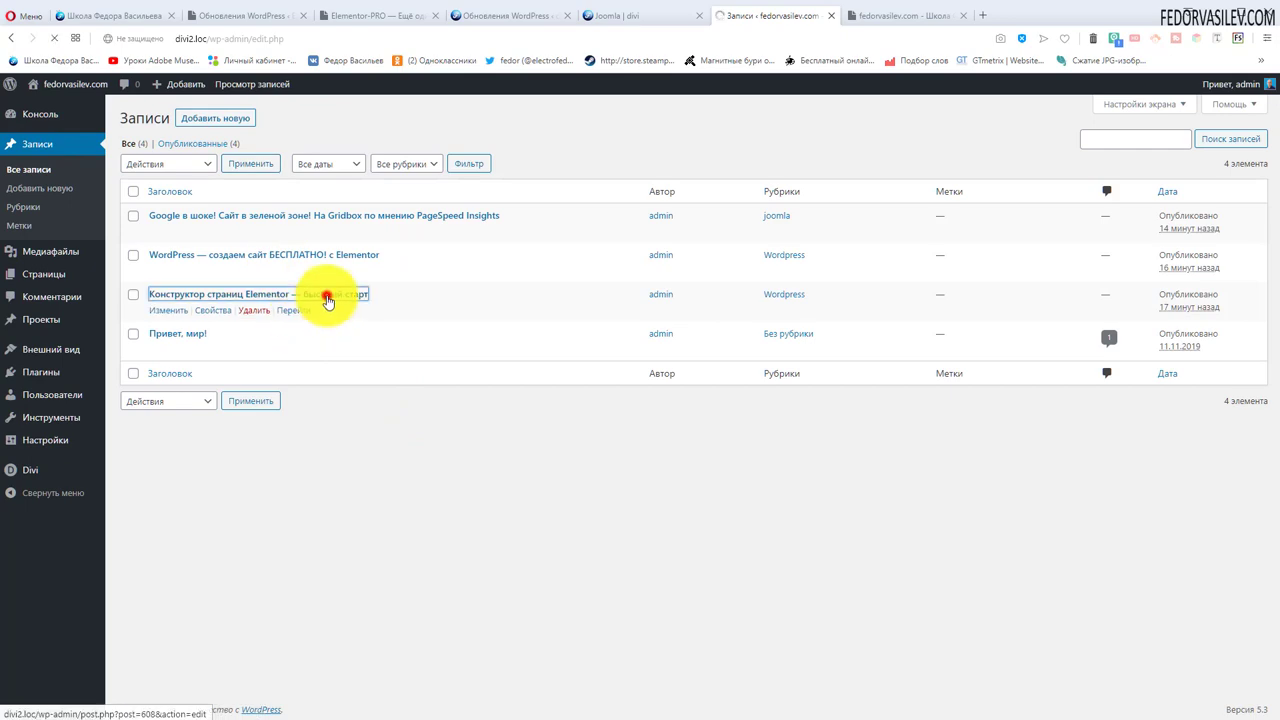
scroll(450, 540, down, 3)
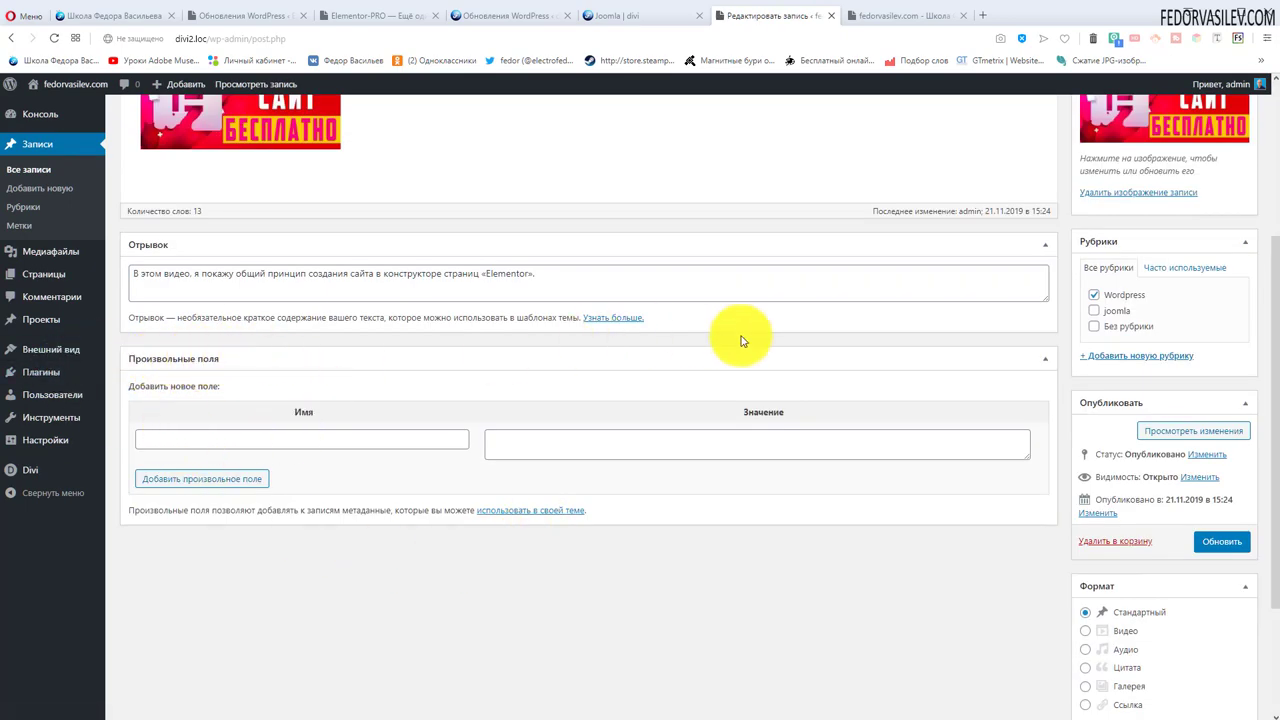
click(1045, 358)
click(1045, 358)
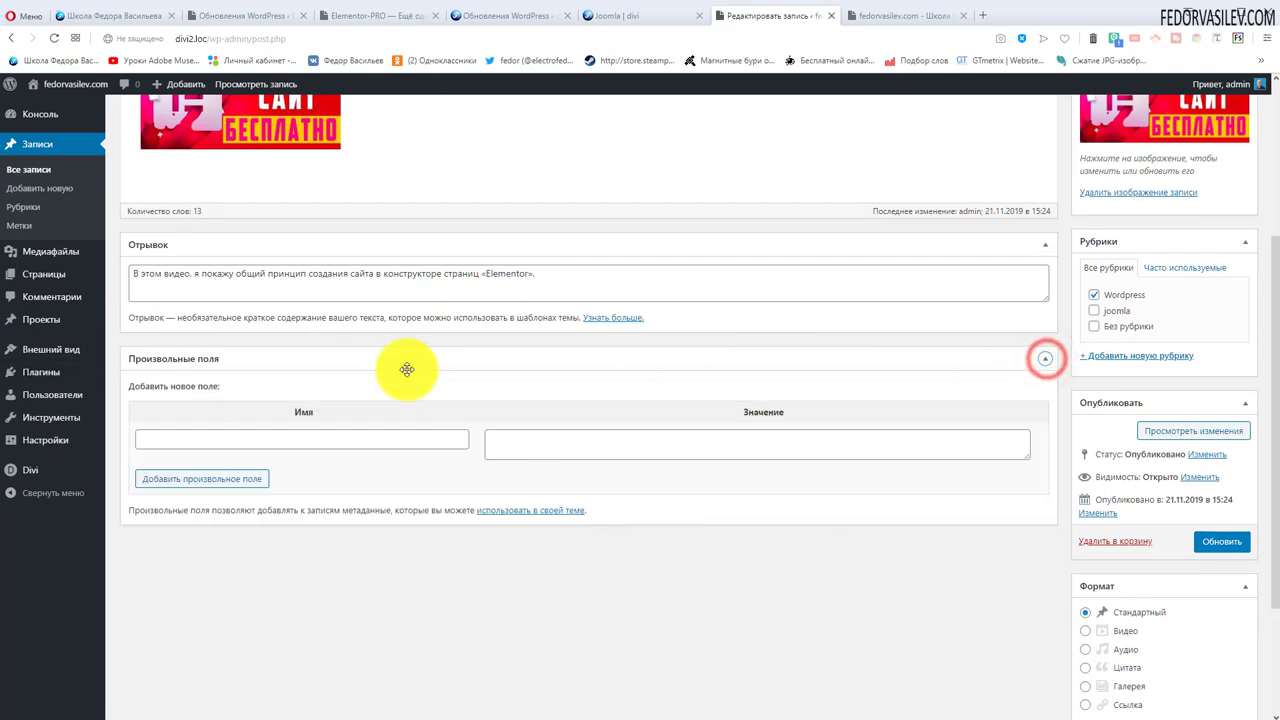
scroll(593, 470, up, 3)
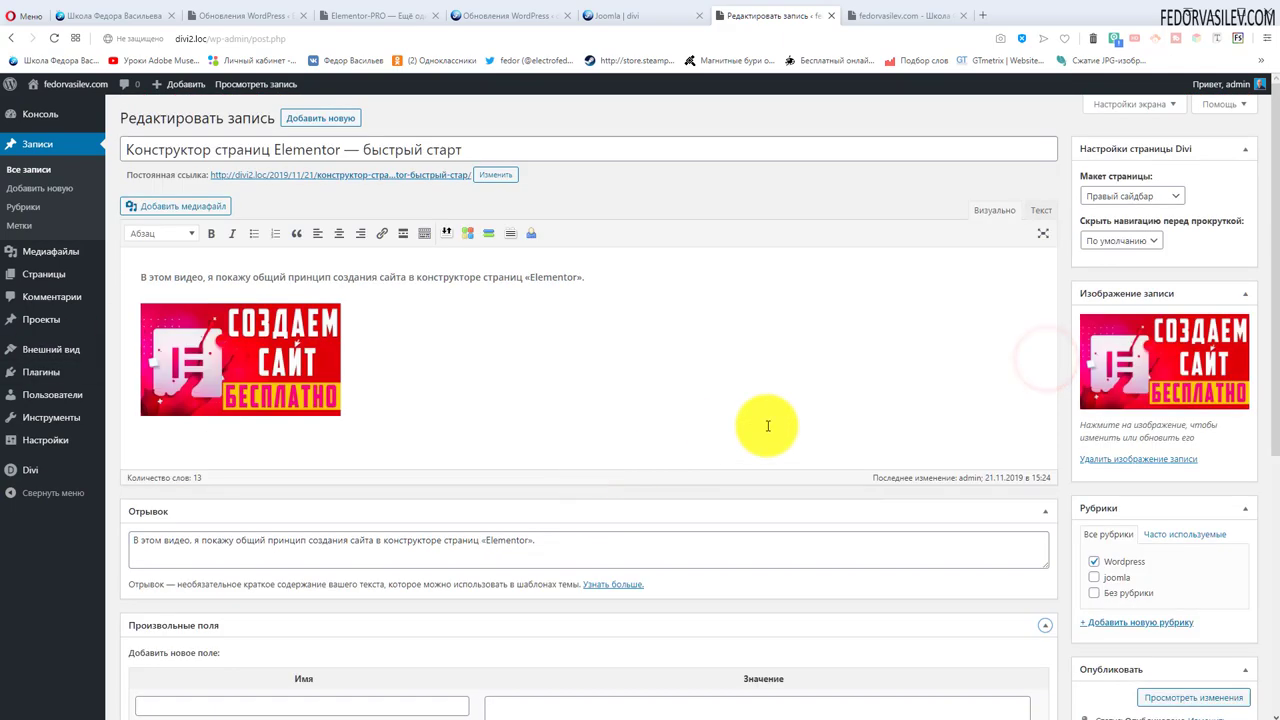
Check in the post editor's screen options that the custom fields block is enabled.
click(1147, 108)
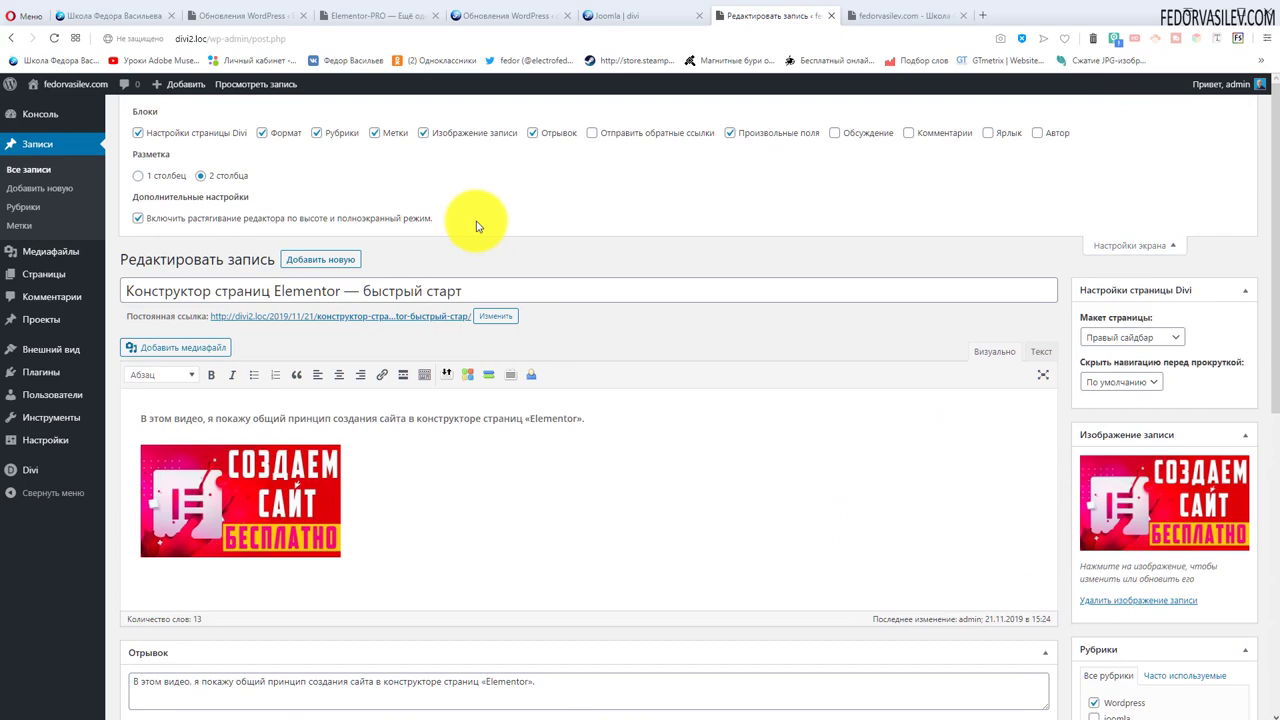
click(731, 133)
click(1132, 248)
scroll(409, 486, down, 5)
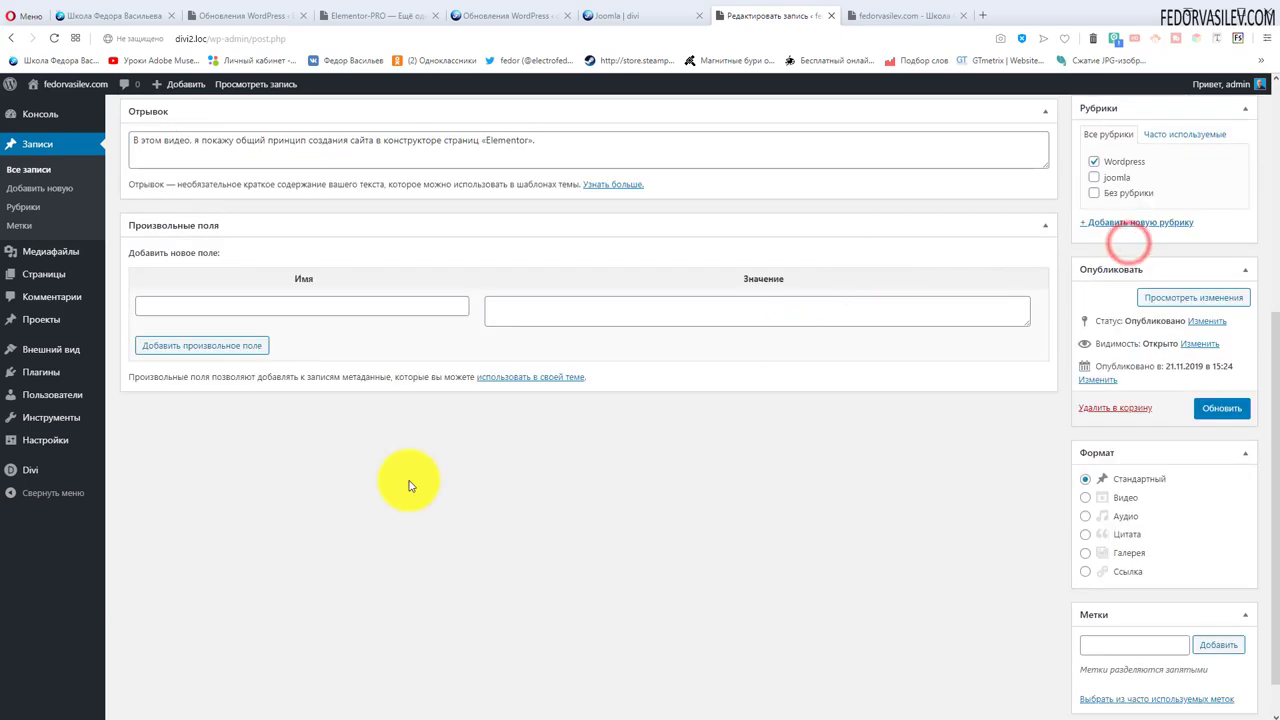
scroll(370, 430, up, 1)
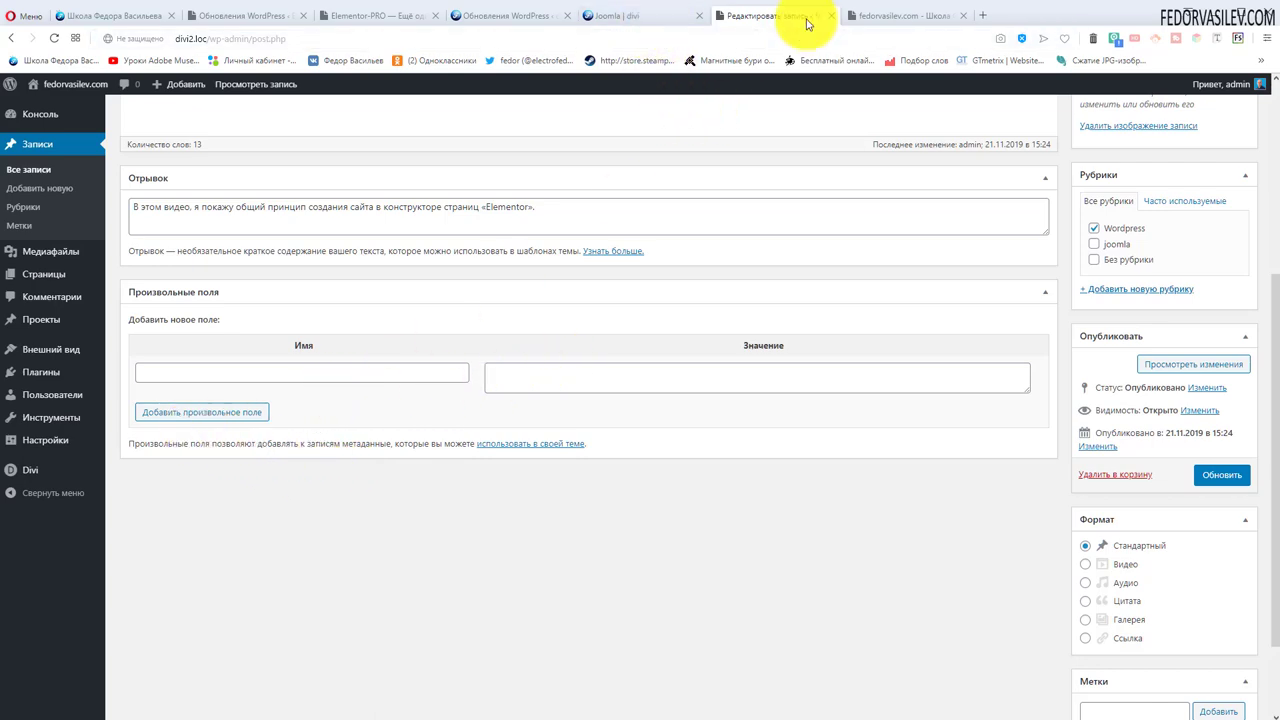
scroll(517, 503, up, 5)
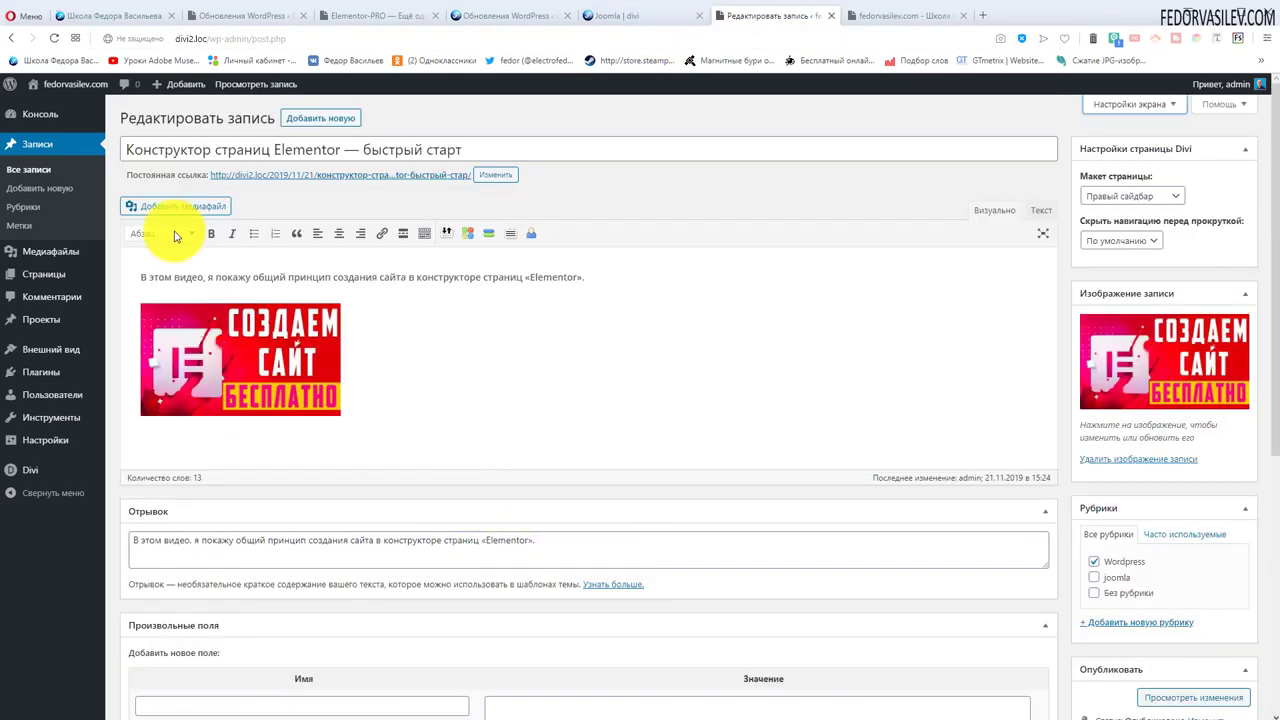
scroll(594, 378, down, 2)
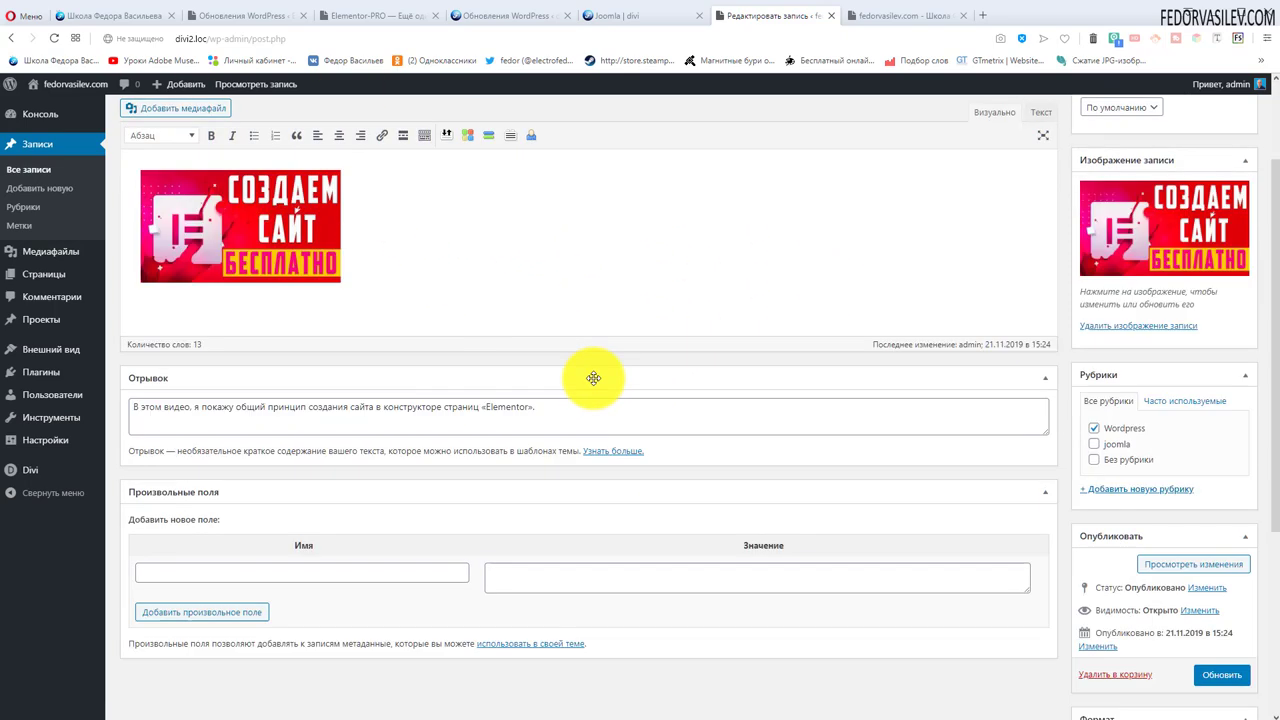
scroll(594, 378, up, 2)
scroll(592, 377, down, 3)
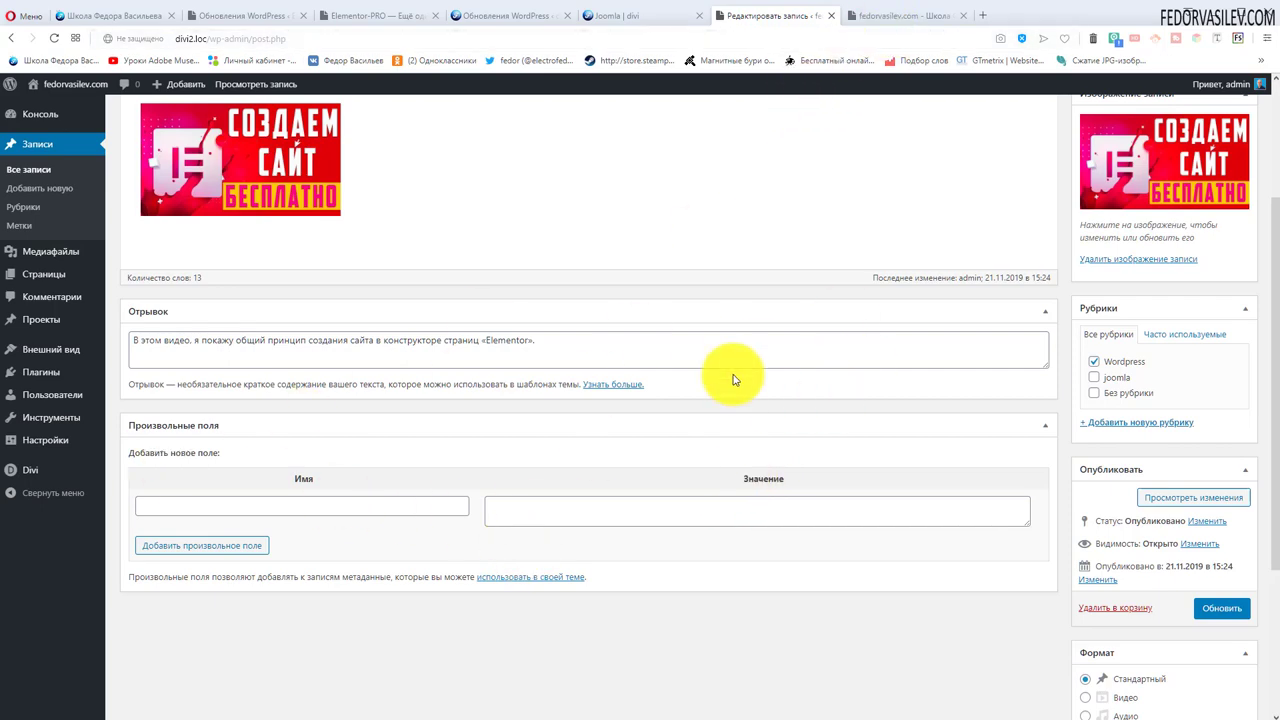
click(637, 18)
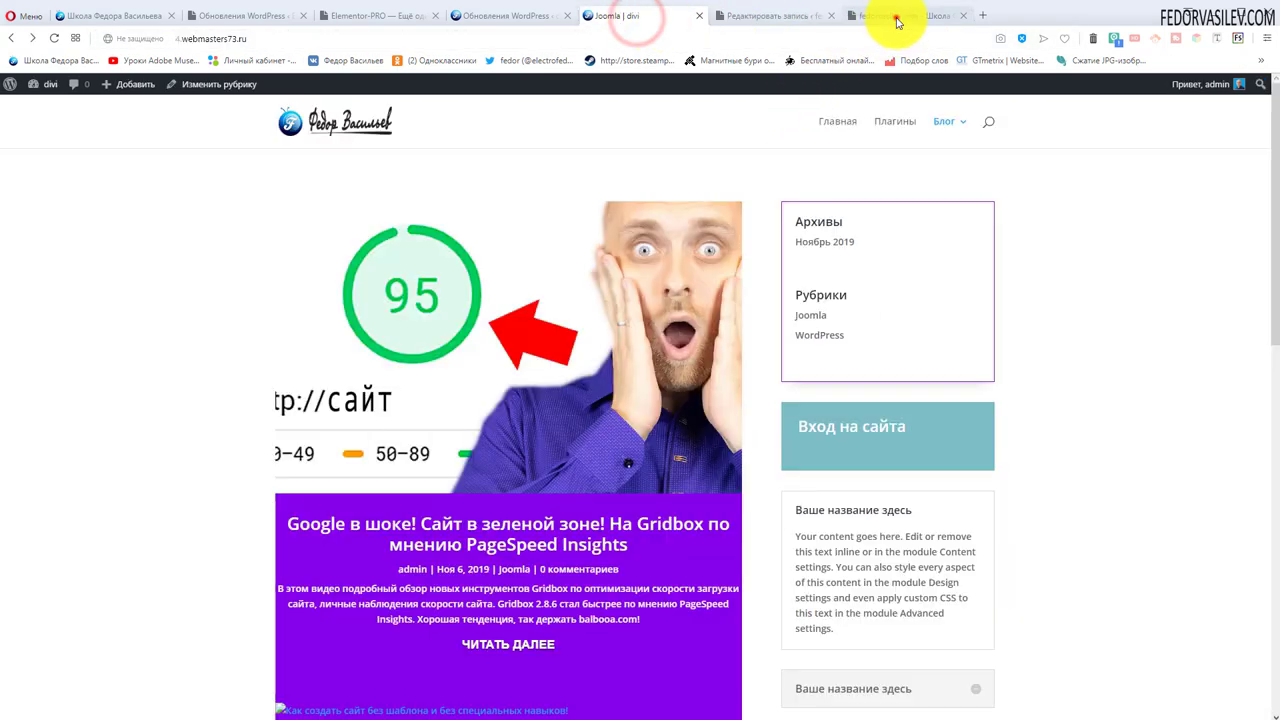
click(897, 22)
click(775, 16)
click(652, 17)
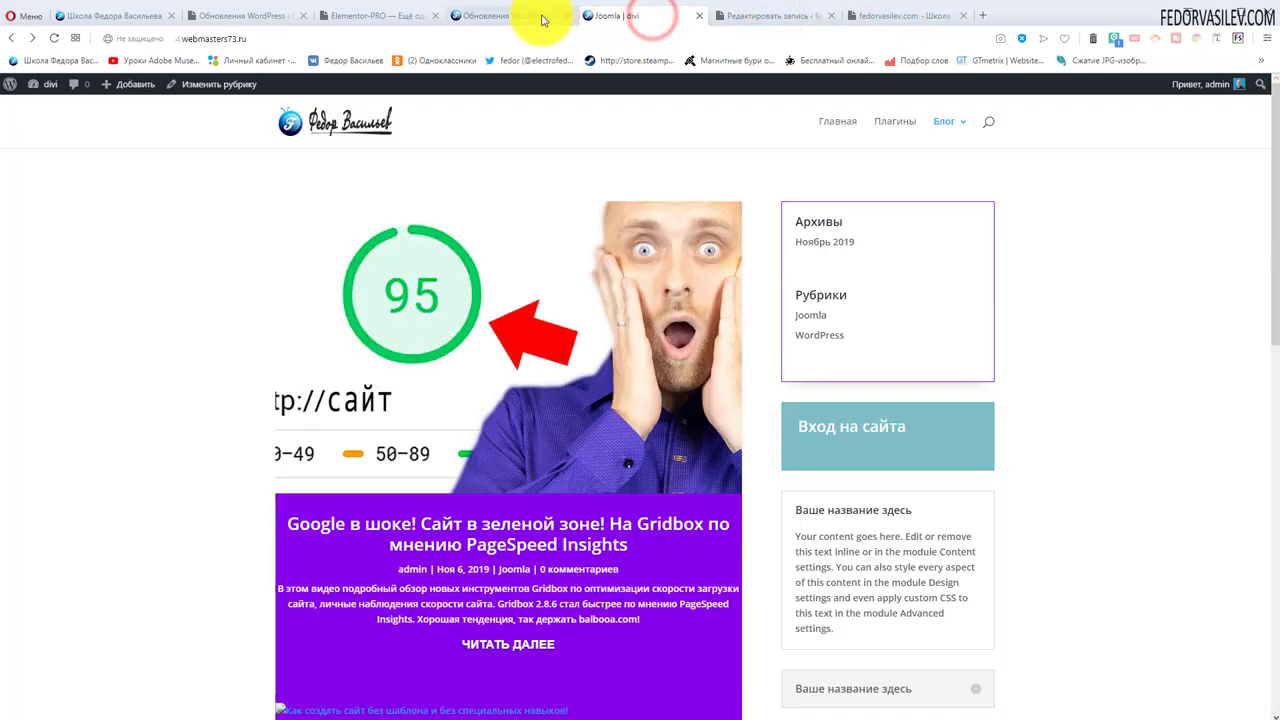
Copy seo_title from the Notepad note and enter it as the name of the post's new custom field.
click(357, 356)
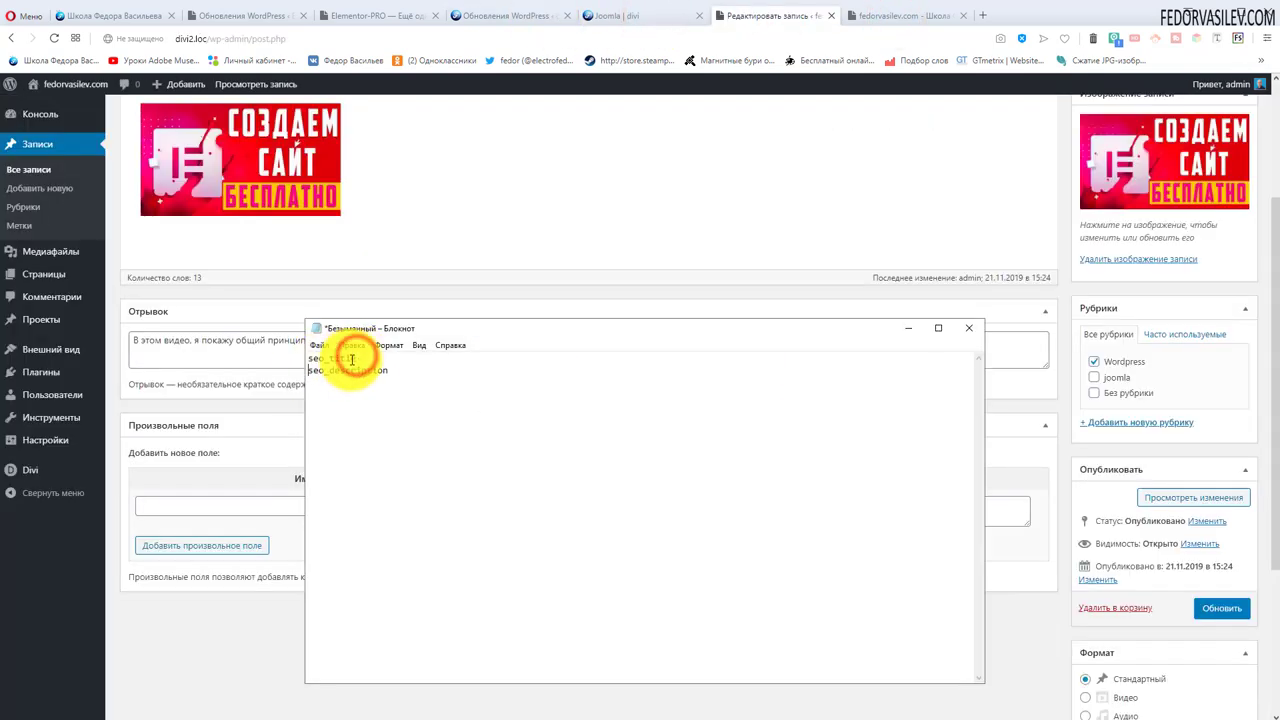
drag(358, 358, 312, 365)
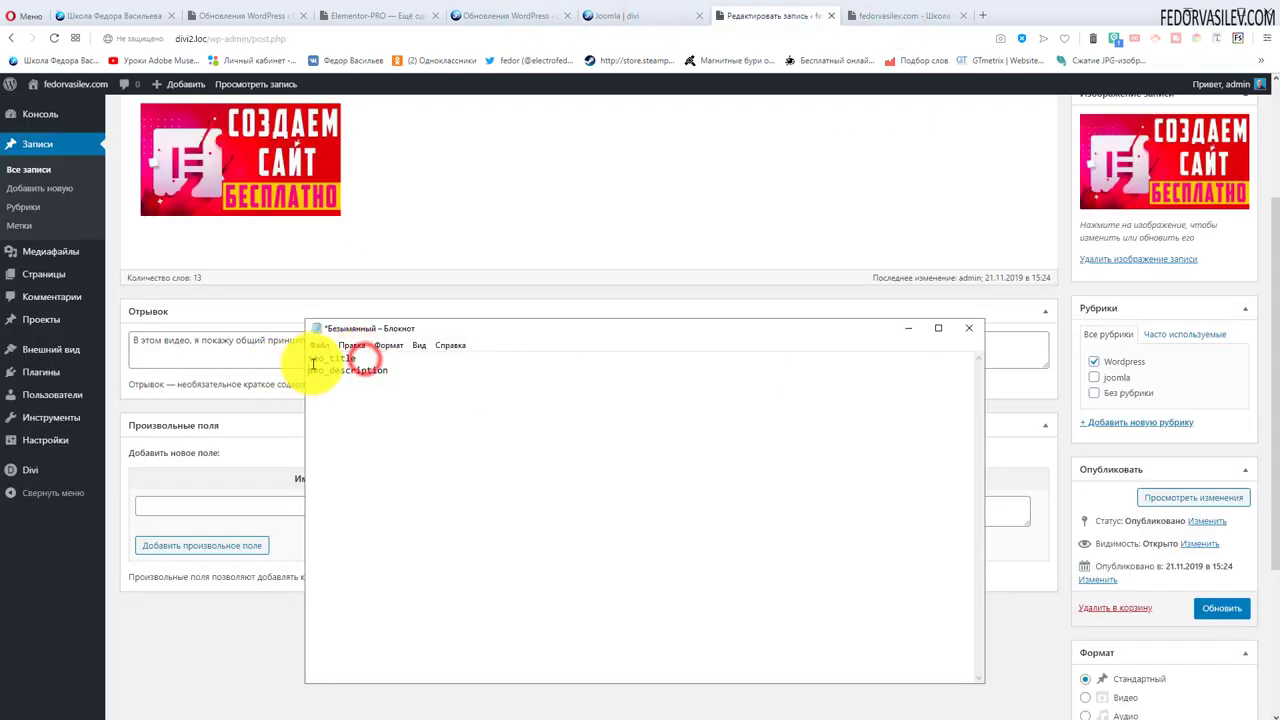
right_click(318, 360)
click(354, 400)
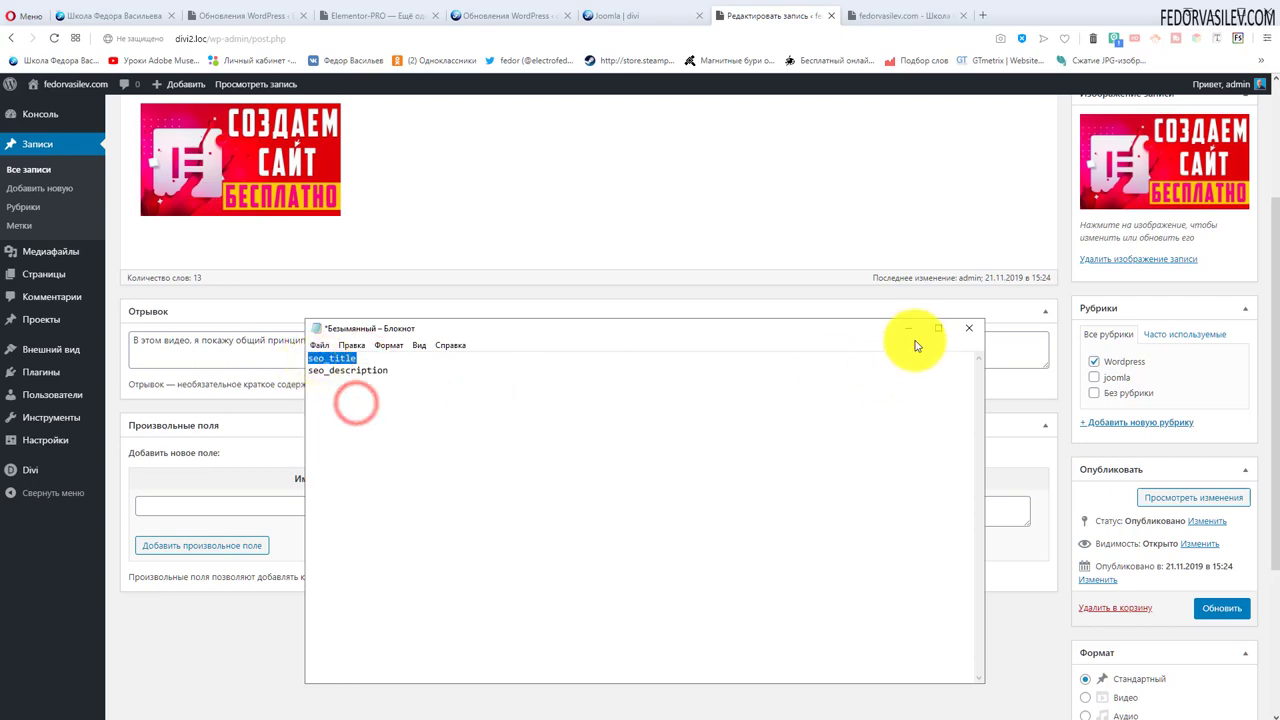
click(909, 330)
scroll(271, 496, up, 3)
scroll(271, 496, down, 3)
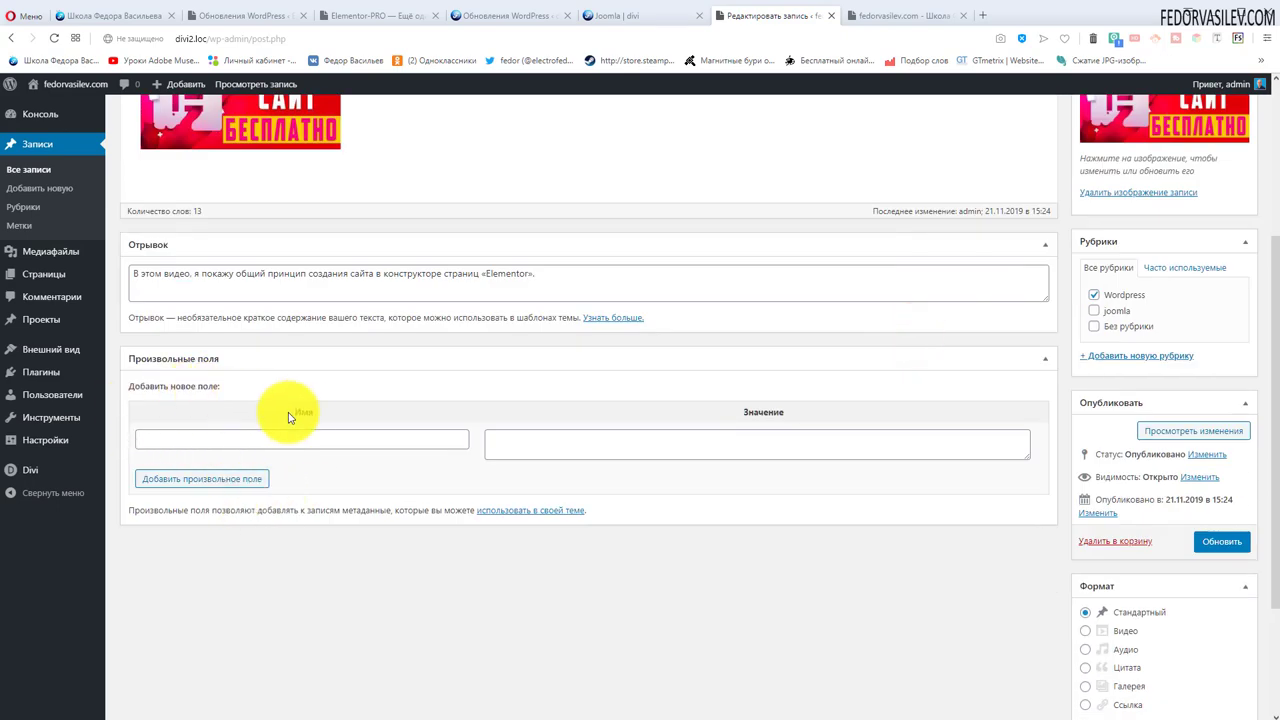
right_click(295, 436)
click(318, 520)
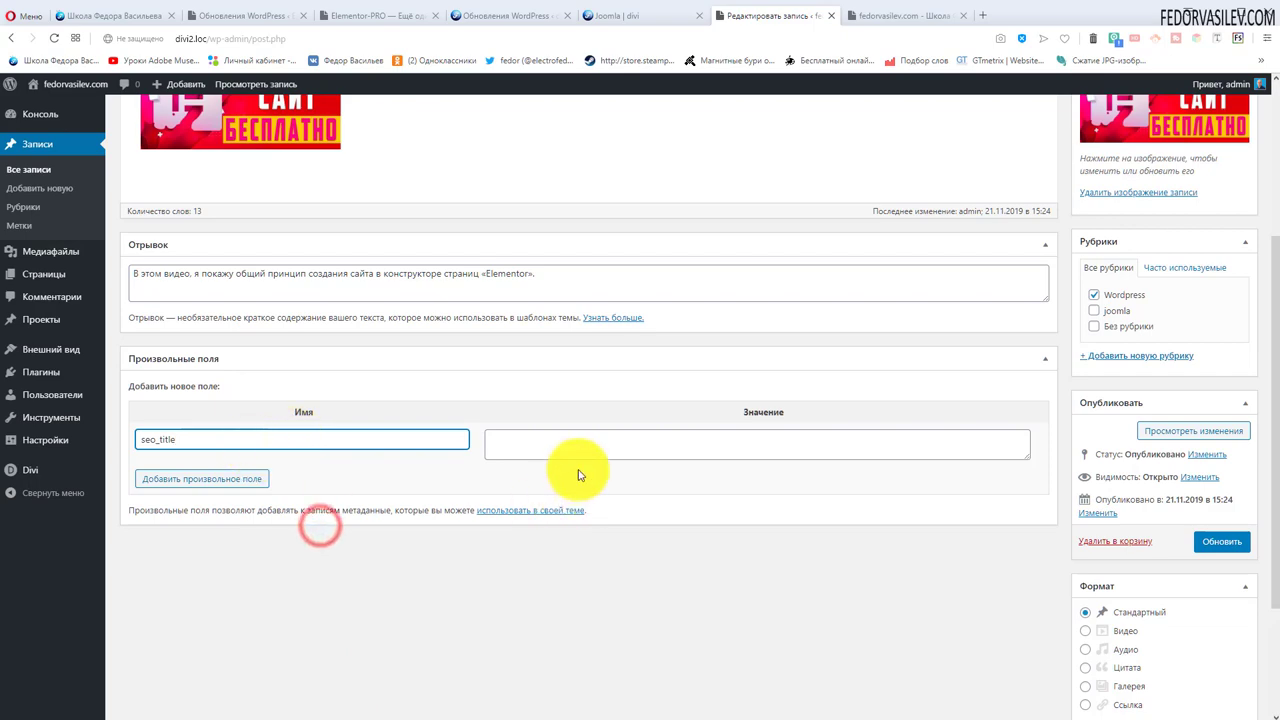
Copy the post title "Конструктор страниц Elementor — быстрый старт" into the value of the seo_title custom field.
click(652, 443)
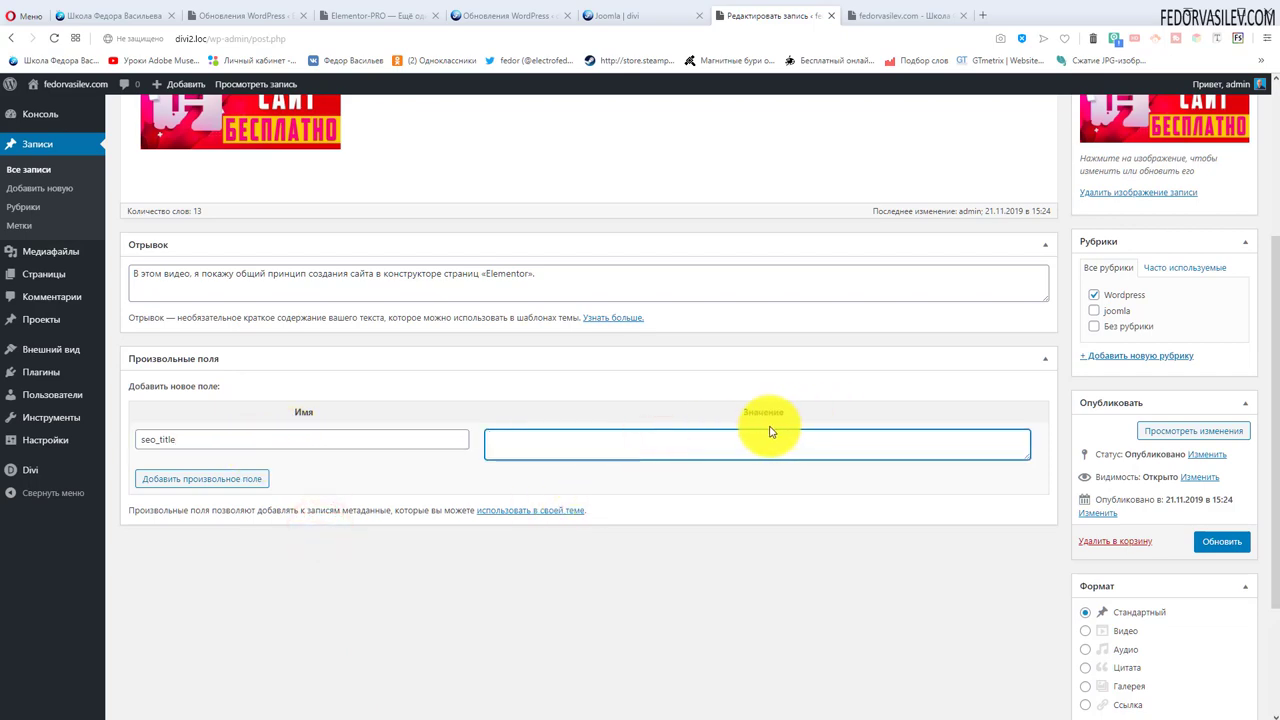
scroll(666, 540, up, 3)
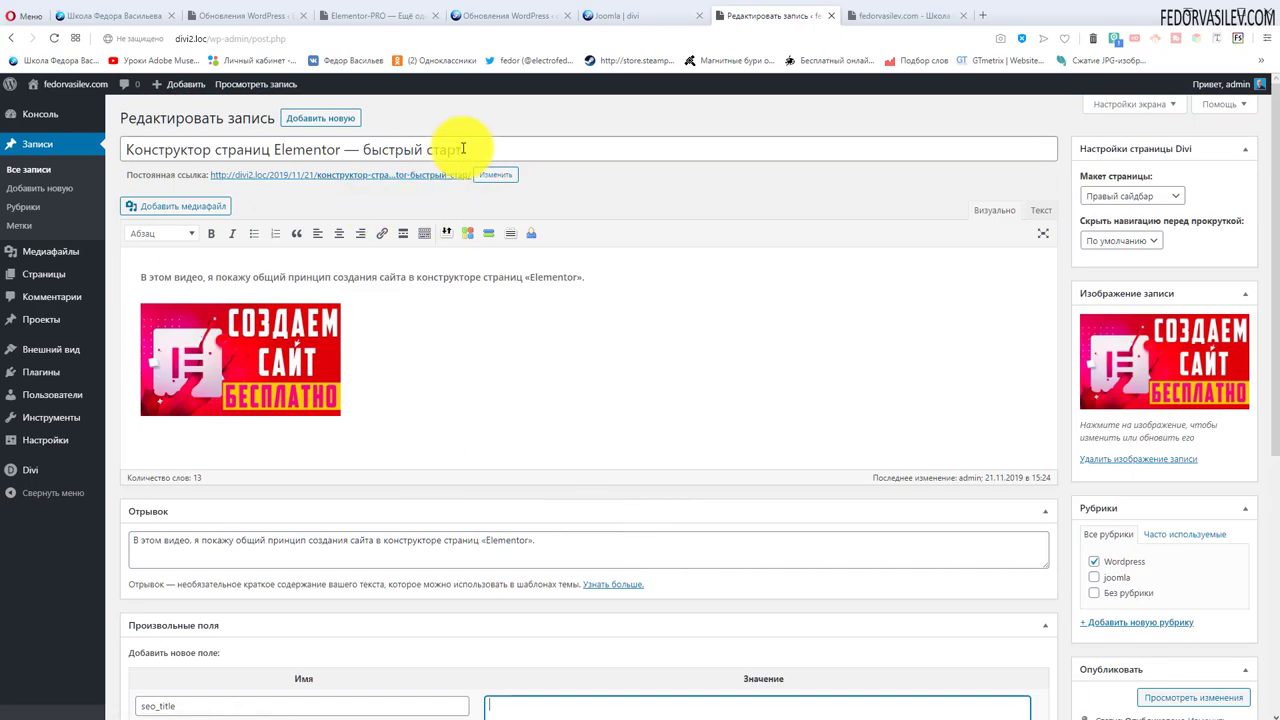
drag(463, 148, 131, 153)
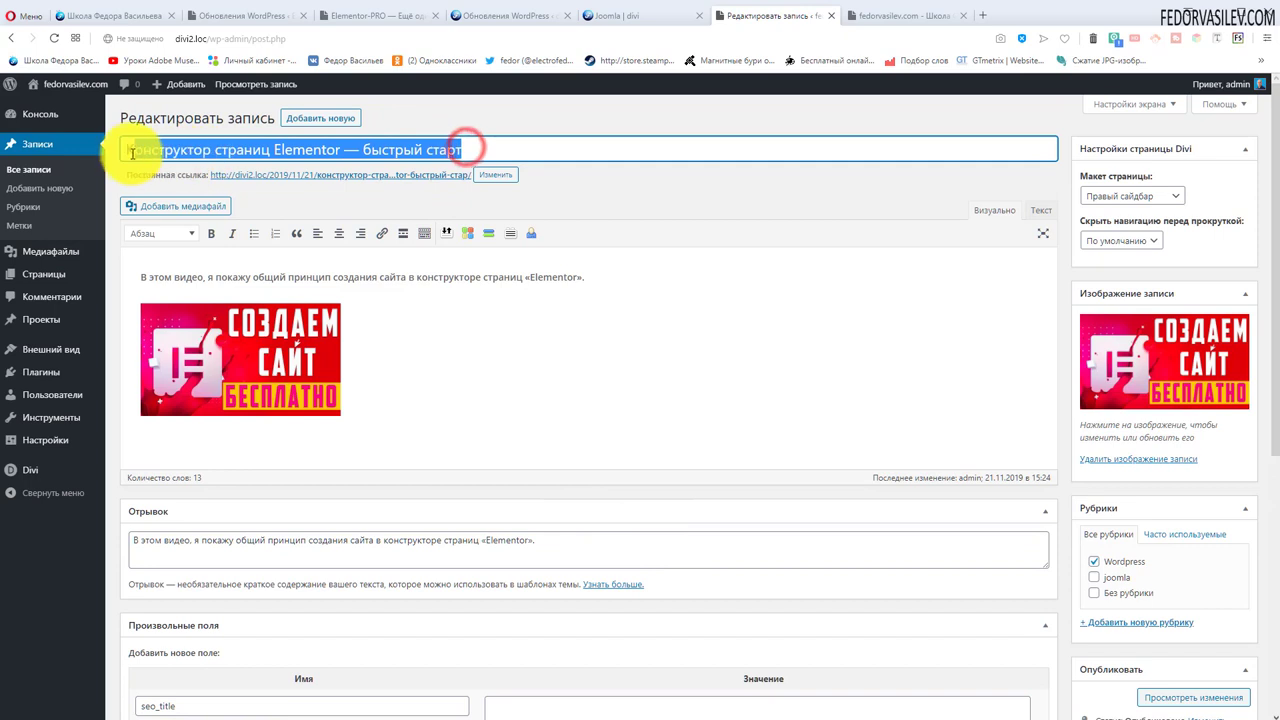
right_click(367, 150)
click(409, 194)
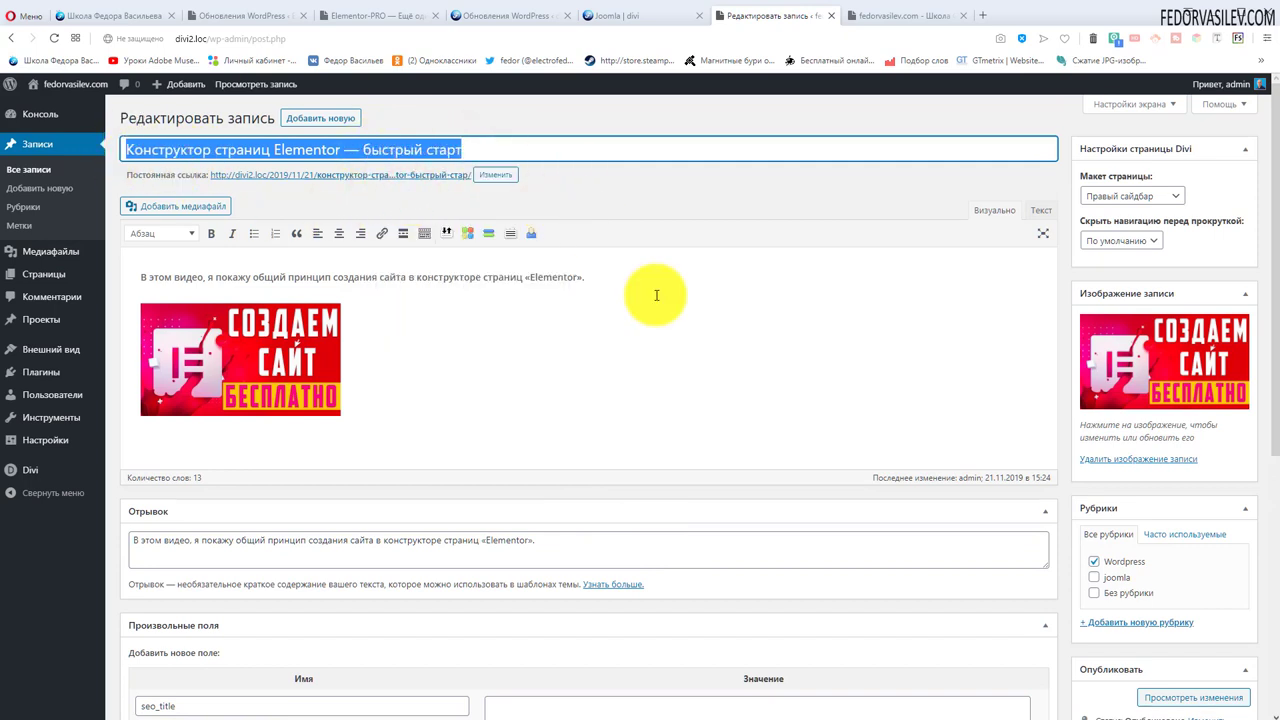
scroll(690, 305, down, 3)
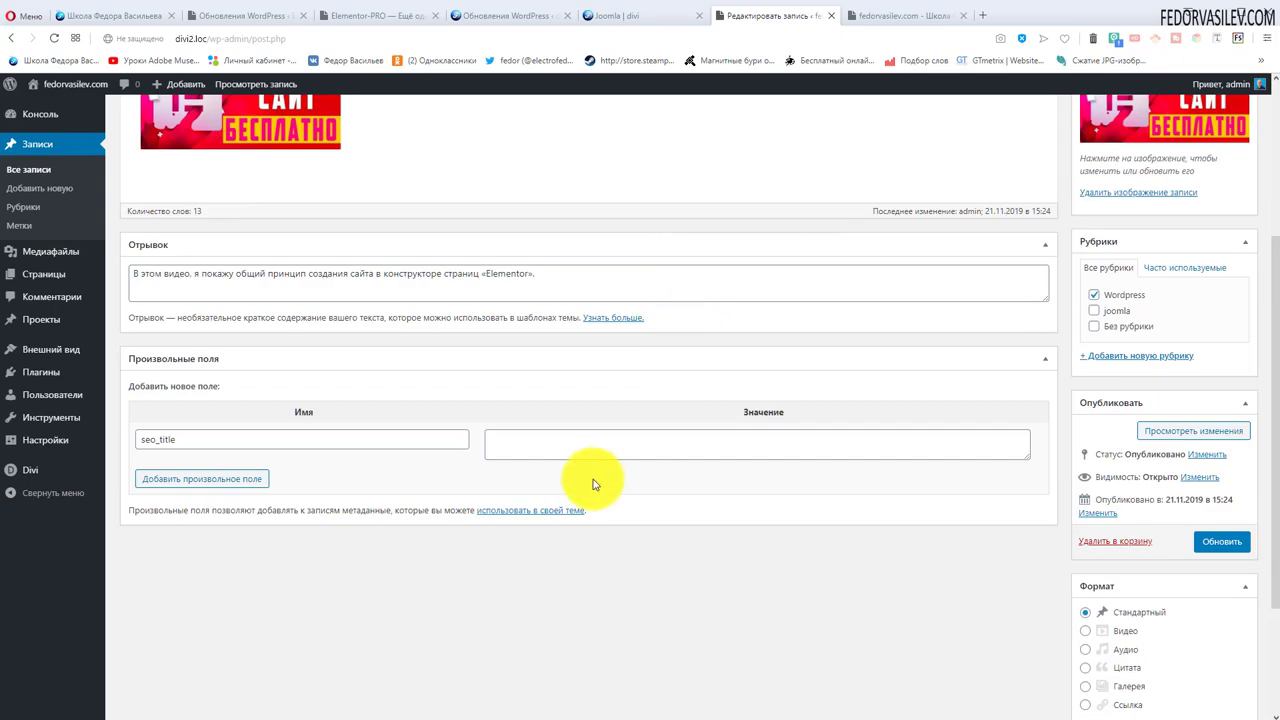
scroll(460, 455, up, 3)
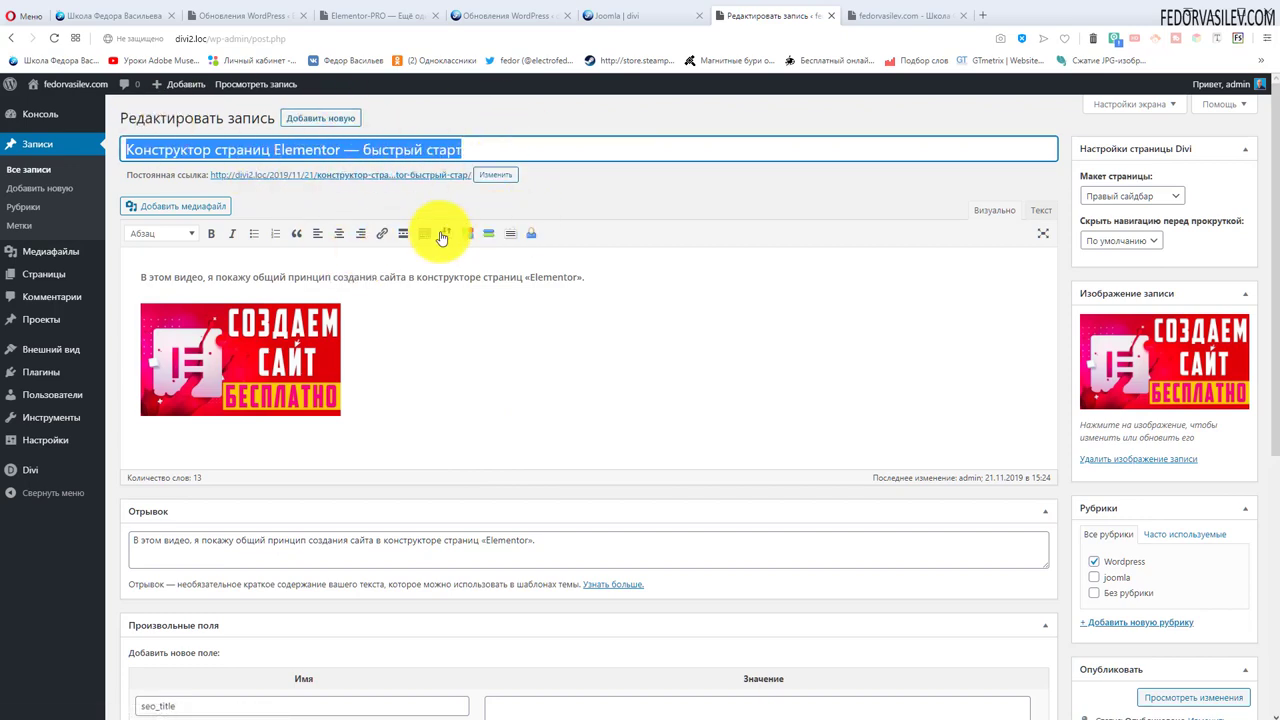
scroll(437, 234, down, 3)
right_click(638, 443)
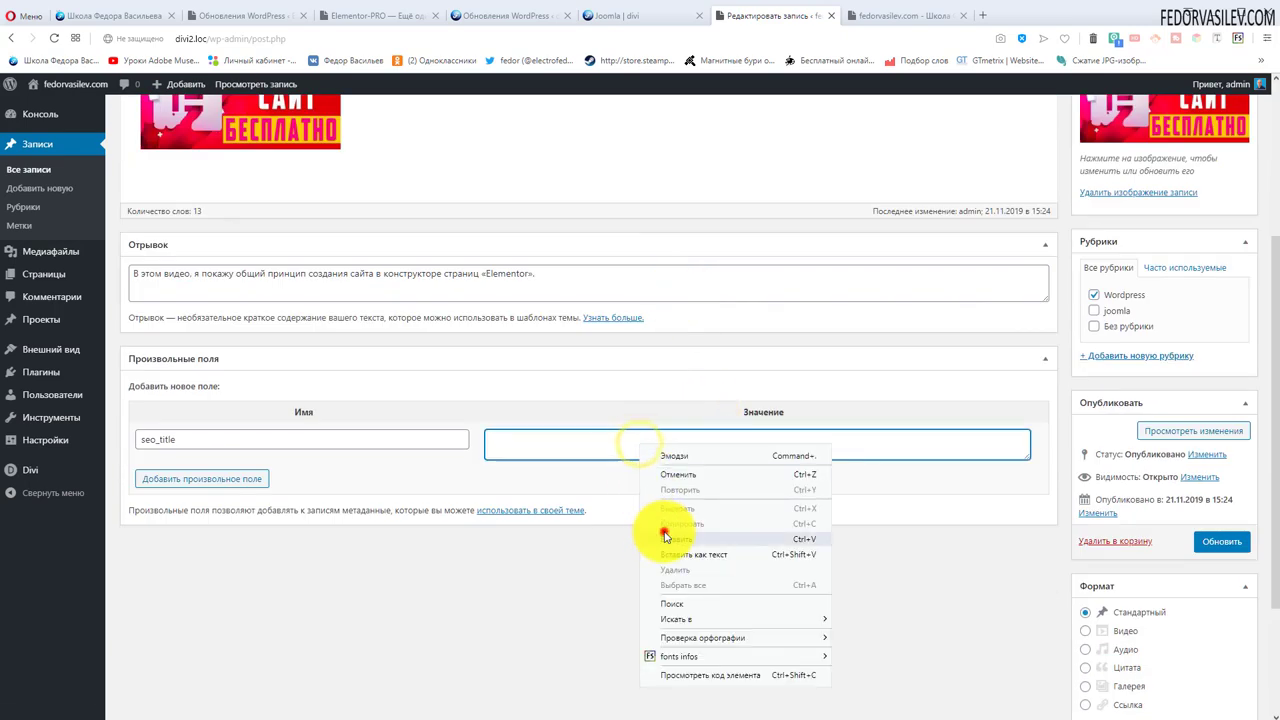
click(664, 536)
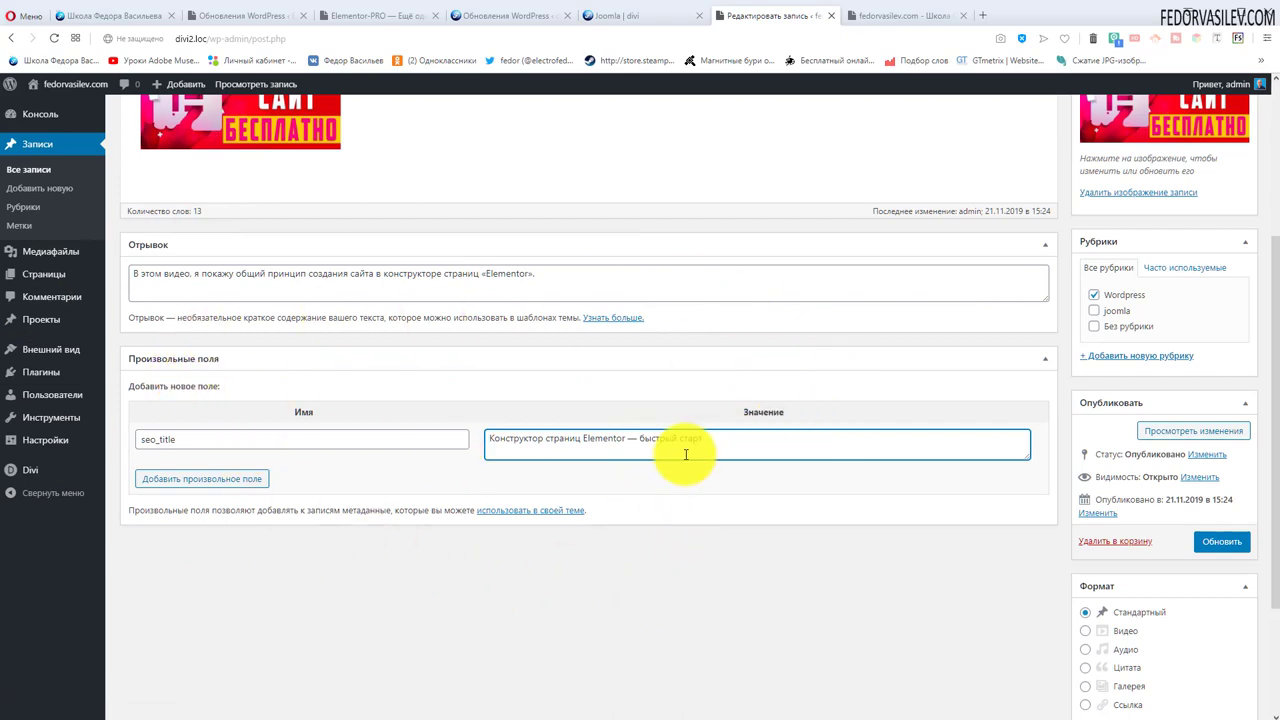
scroll(706, 500, up, 3)
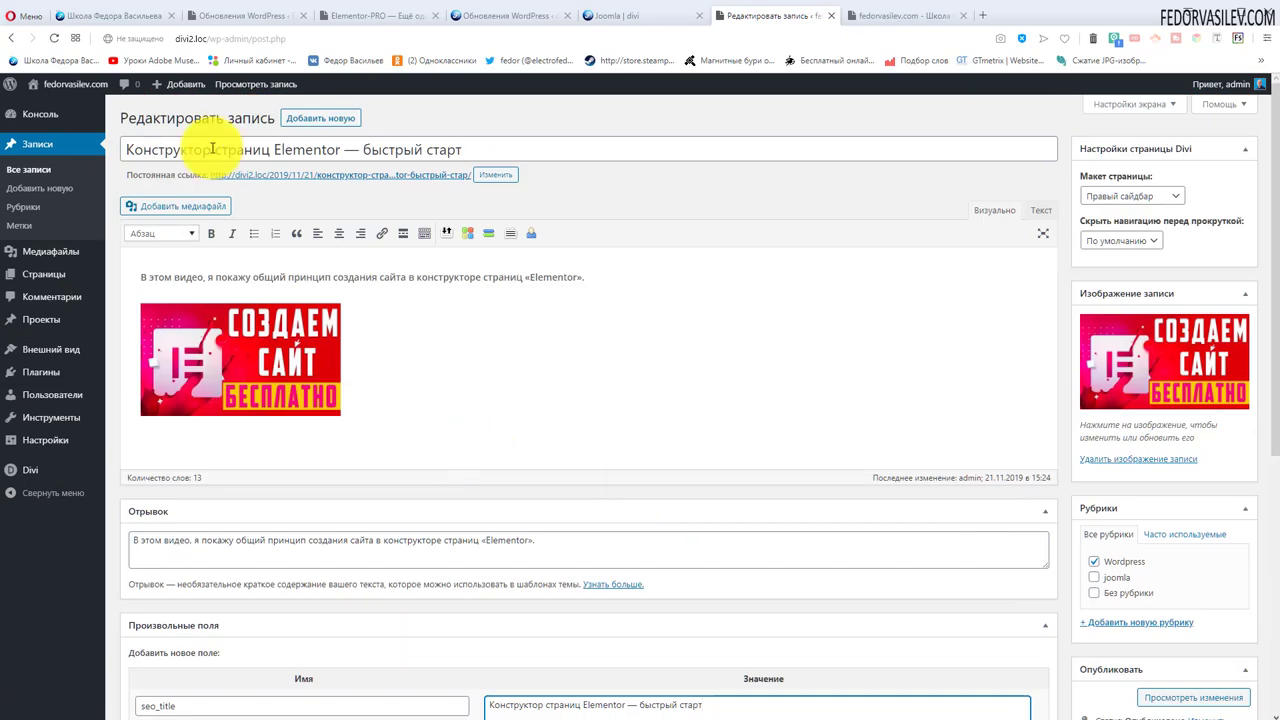
Add the filled-in seo_title entry to the post's custom fields.
scroll(688, 714, down, 1)
scroll(614, 609, down, 3)
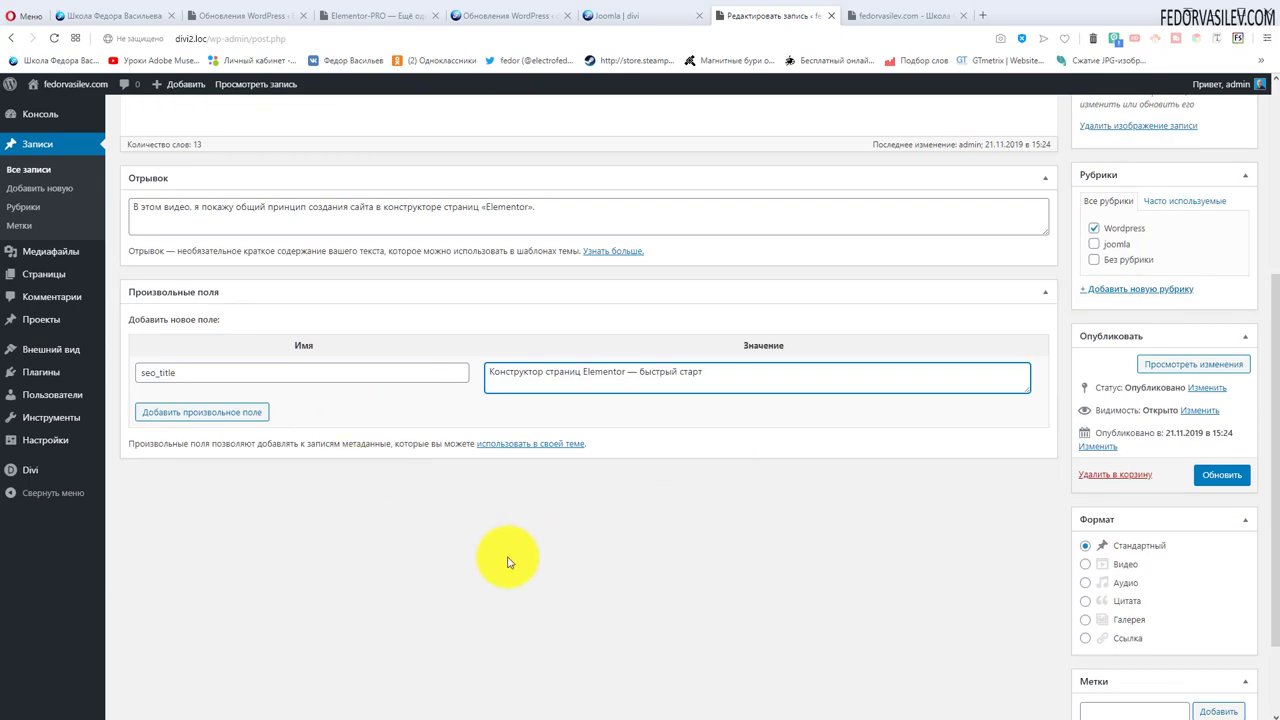
click(180, 421)
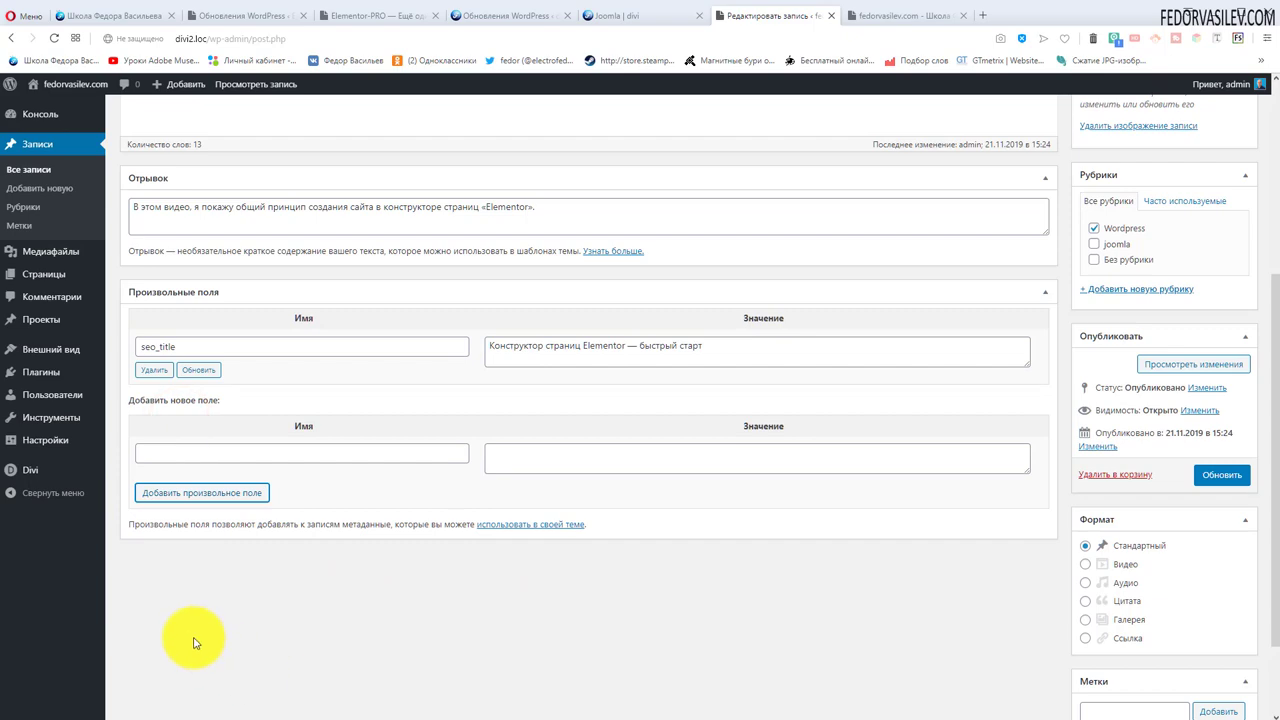
Copy seo_description from the Notepad note and enter it as the name of the post's new custom field.
scroll(229, 349, up, 3)
scroll(188, 401, down, 2)
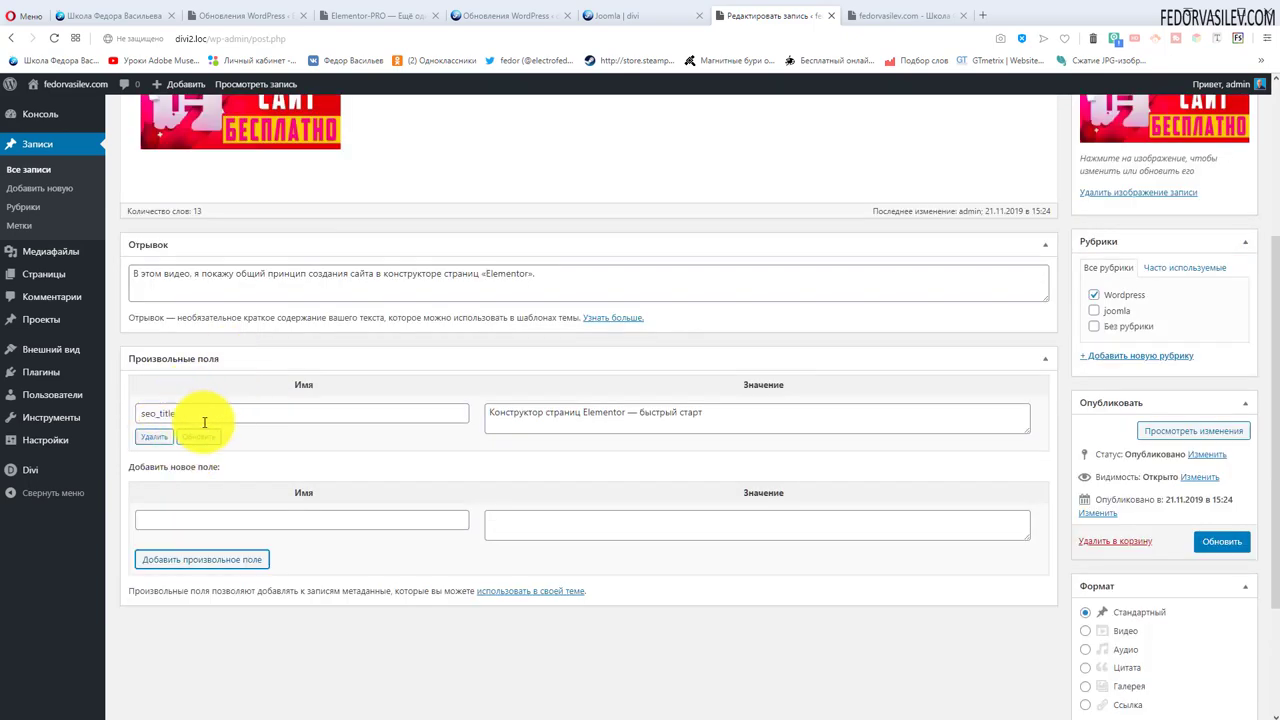
scroll(480, 415, down, 2)
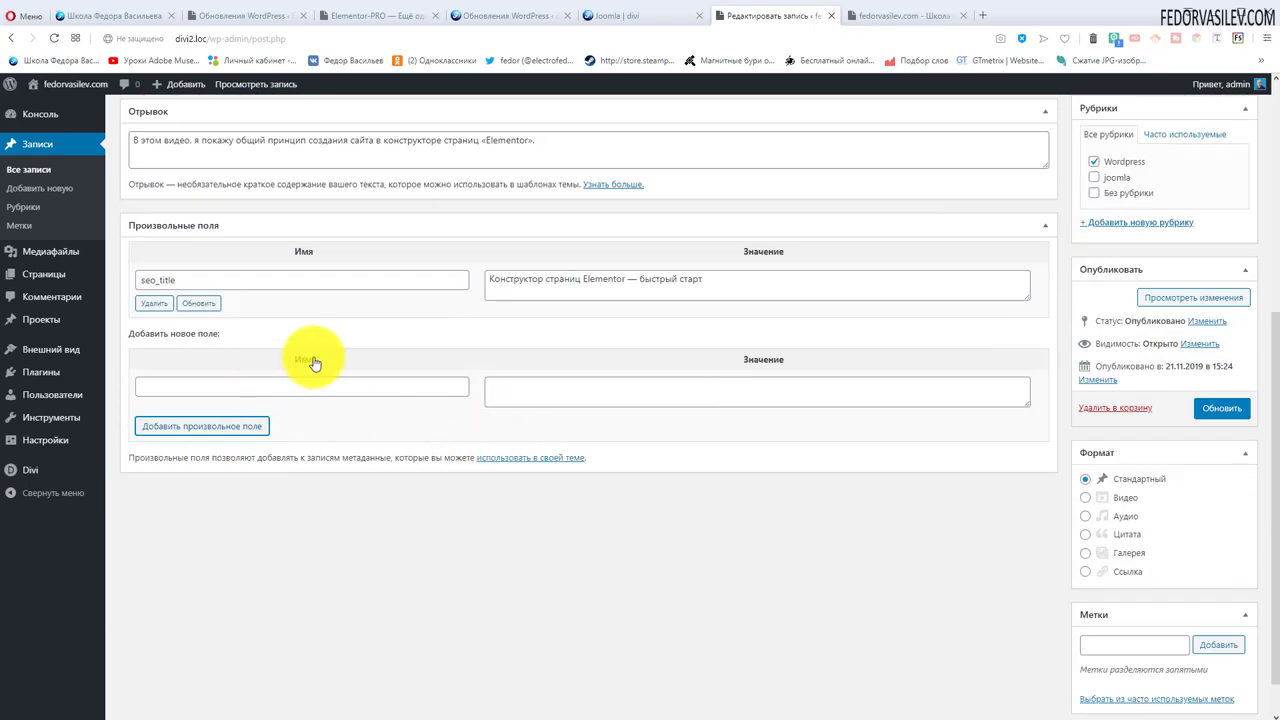
key(alt+Tab)
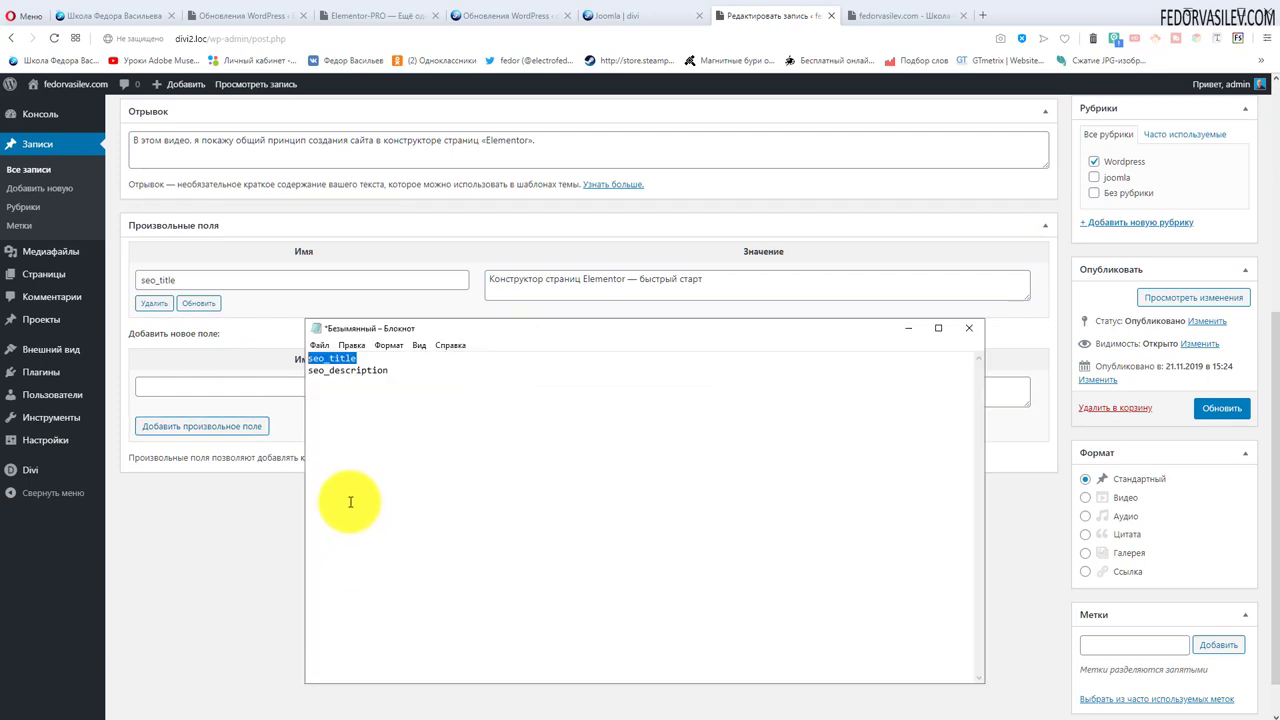
drag(403, 369, 312, 373)
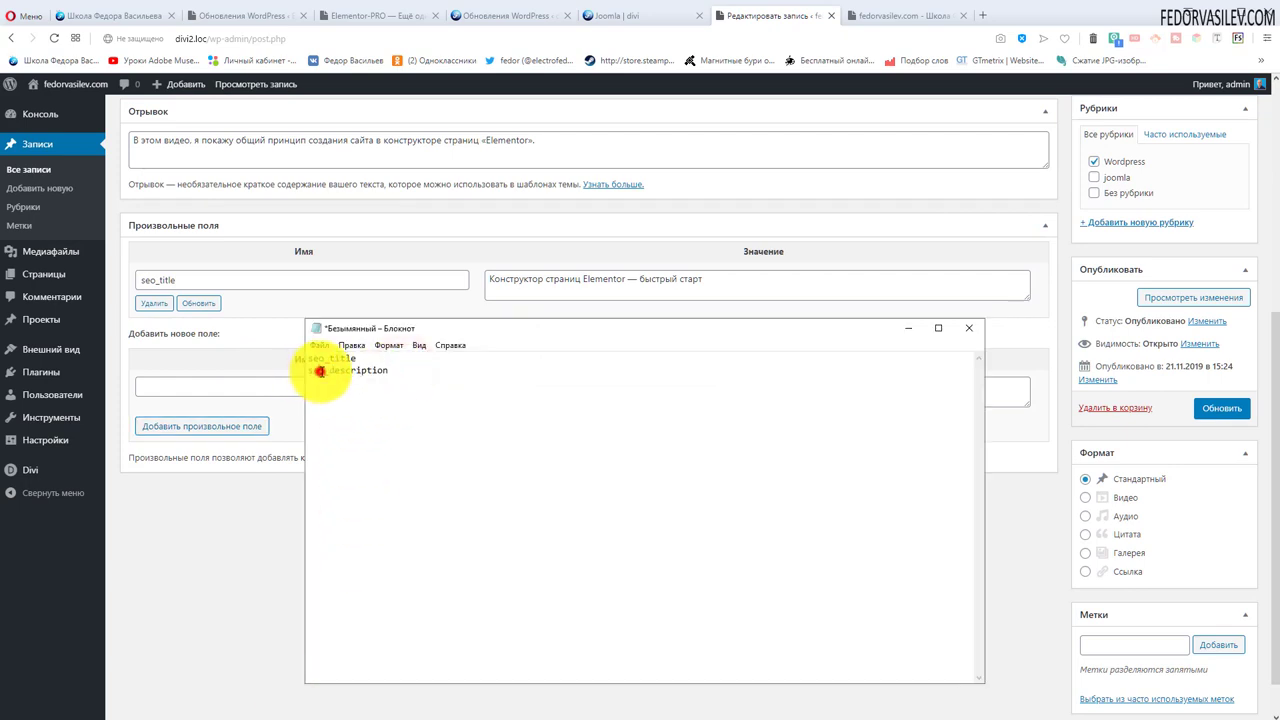
drag(398, 370, 309, 368)
right_click(312, 372)
click(351, 414)
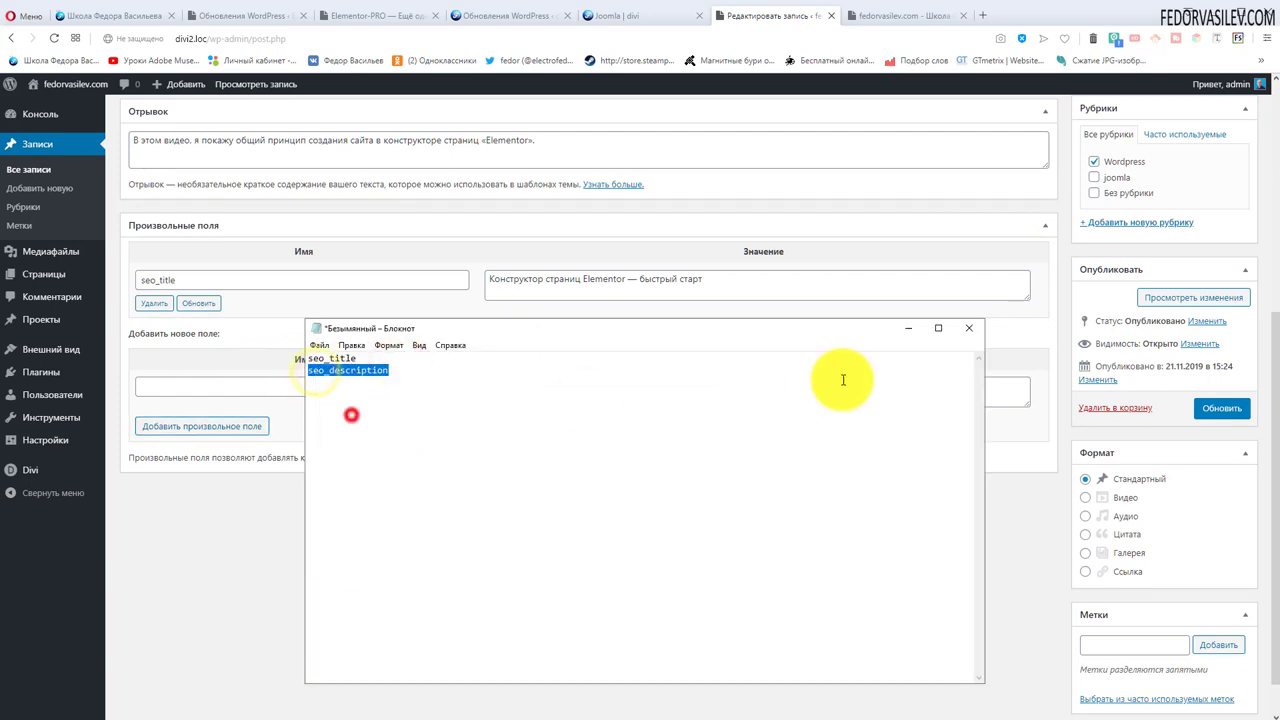
right_click(312, 387)
click(337, 480)
Examine the key phrase "Конструктор страниц Elementor" in the post title against the SEO custom fields.
scroll(697, 688, up, 5)
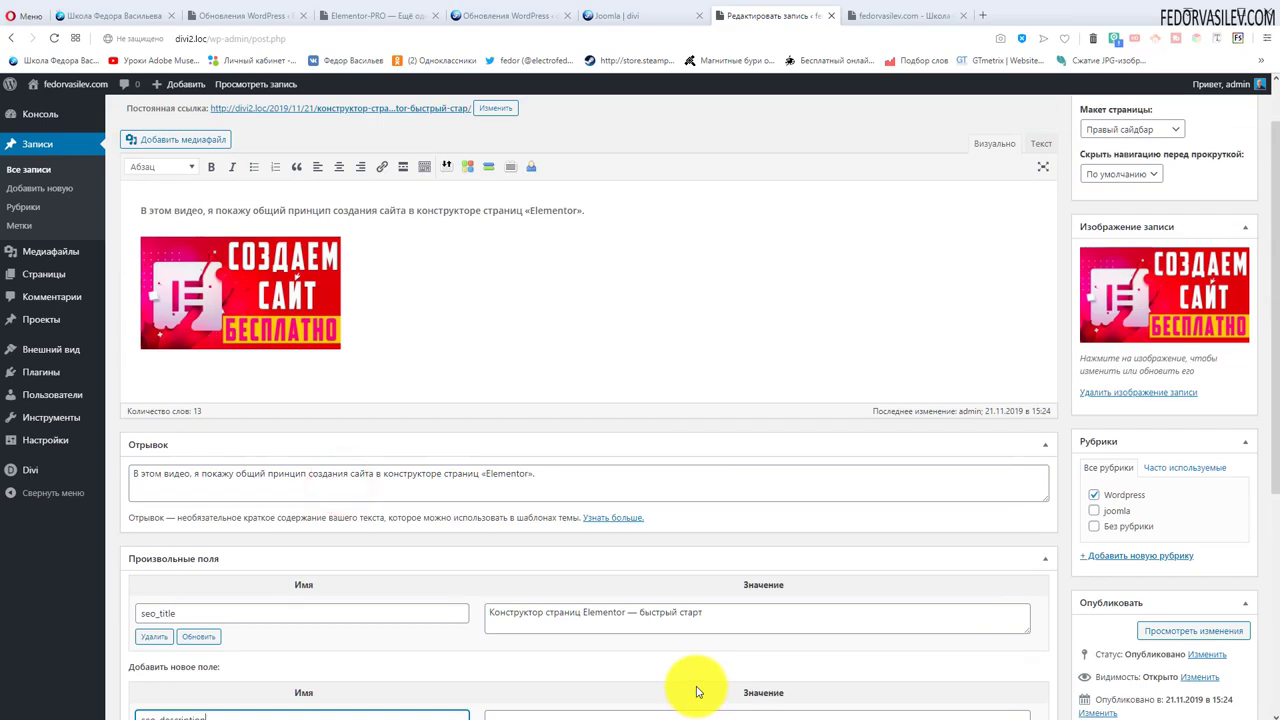
scroll(607, 377, up, 1)
scroll(608, 371, down, 3)
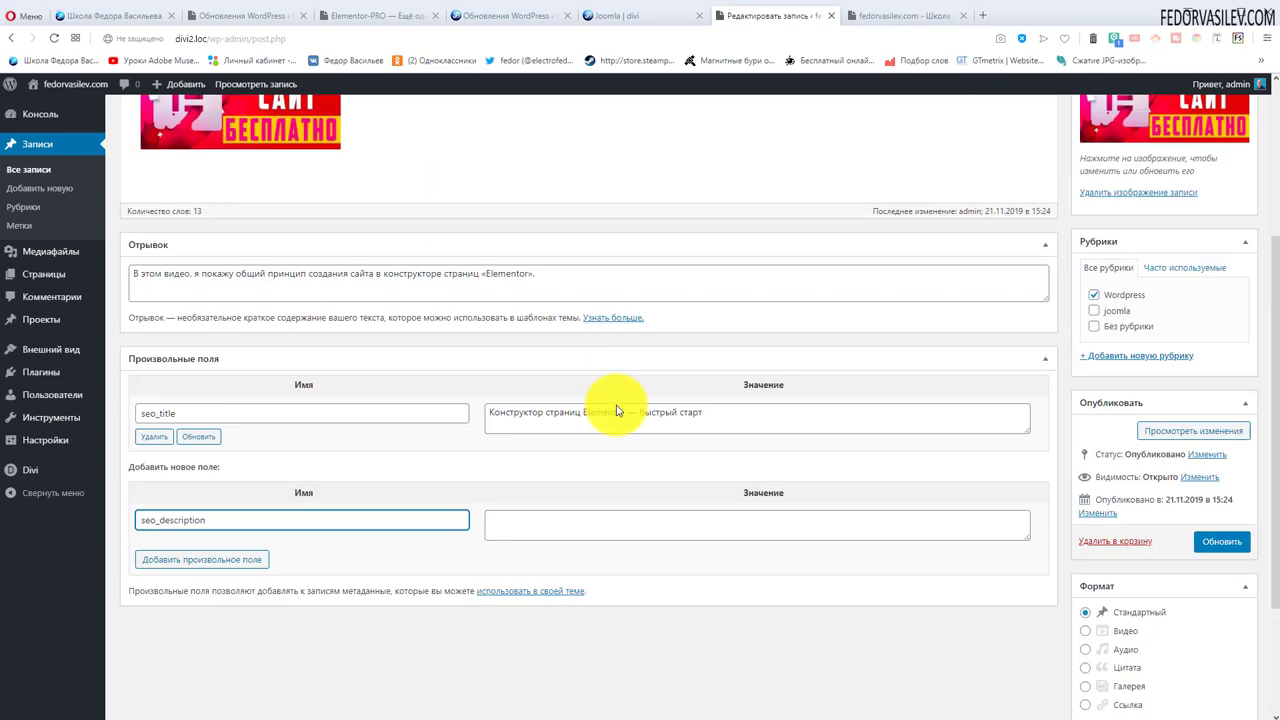
scroll(637, 533, up, 3)
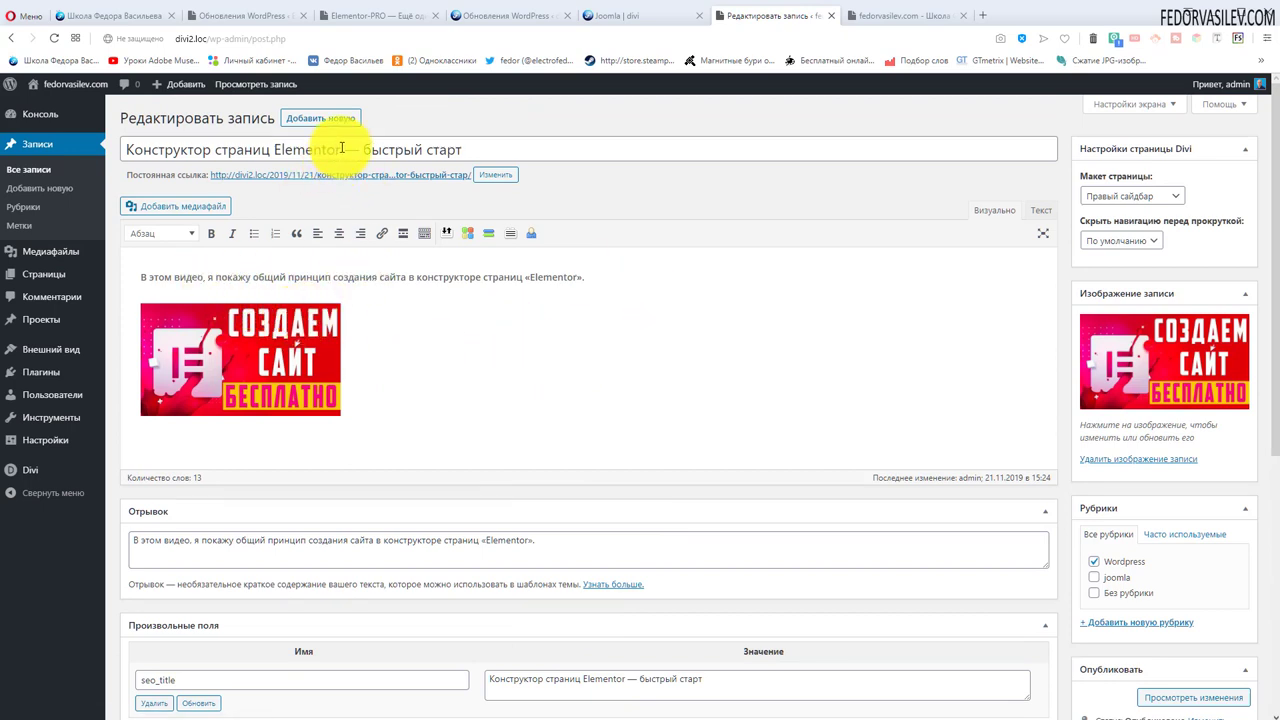
drag(342, 148, 122, 148)
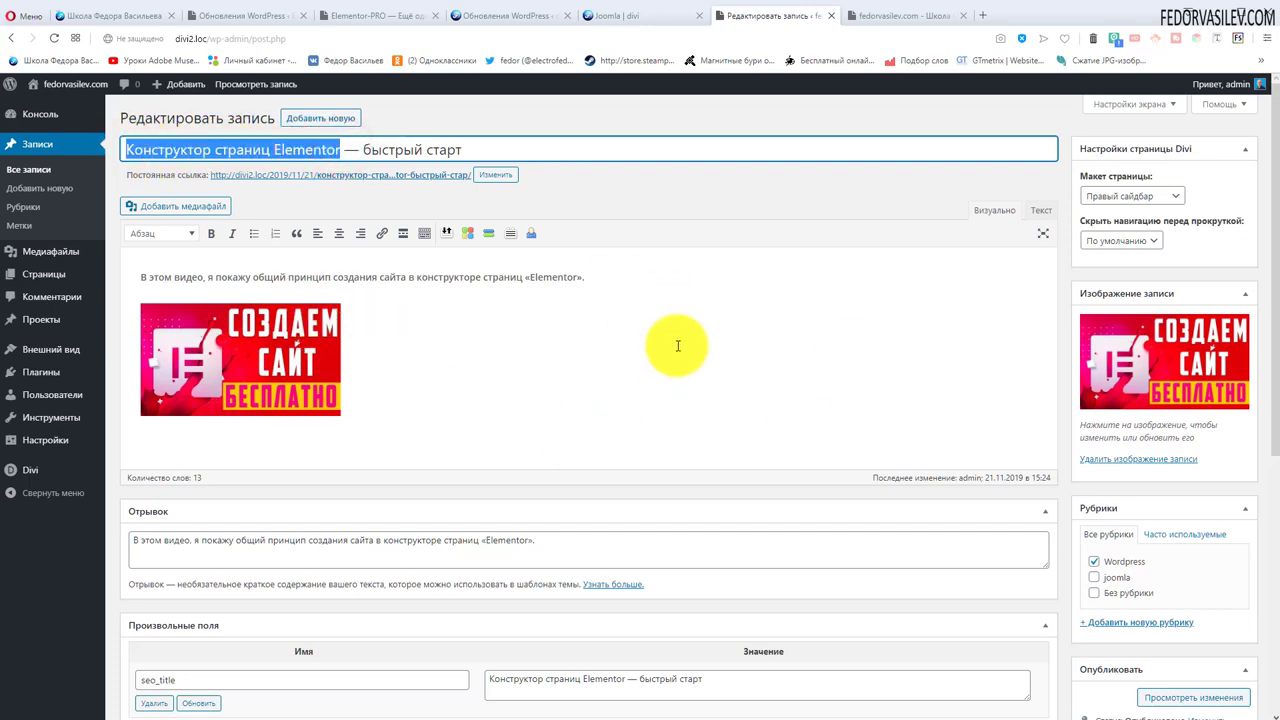
click(289, 149)
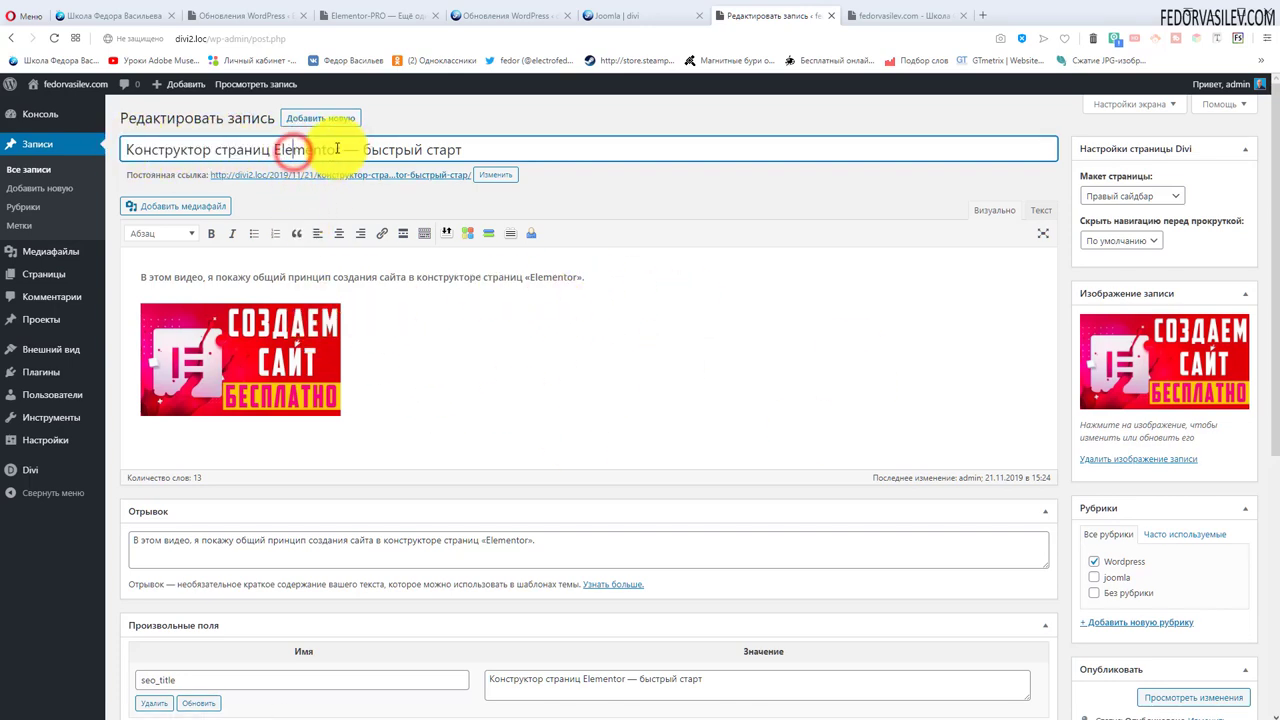
drag(339, 148, 168, 145)
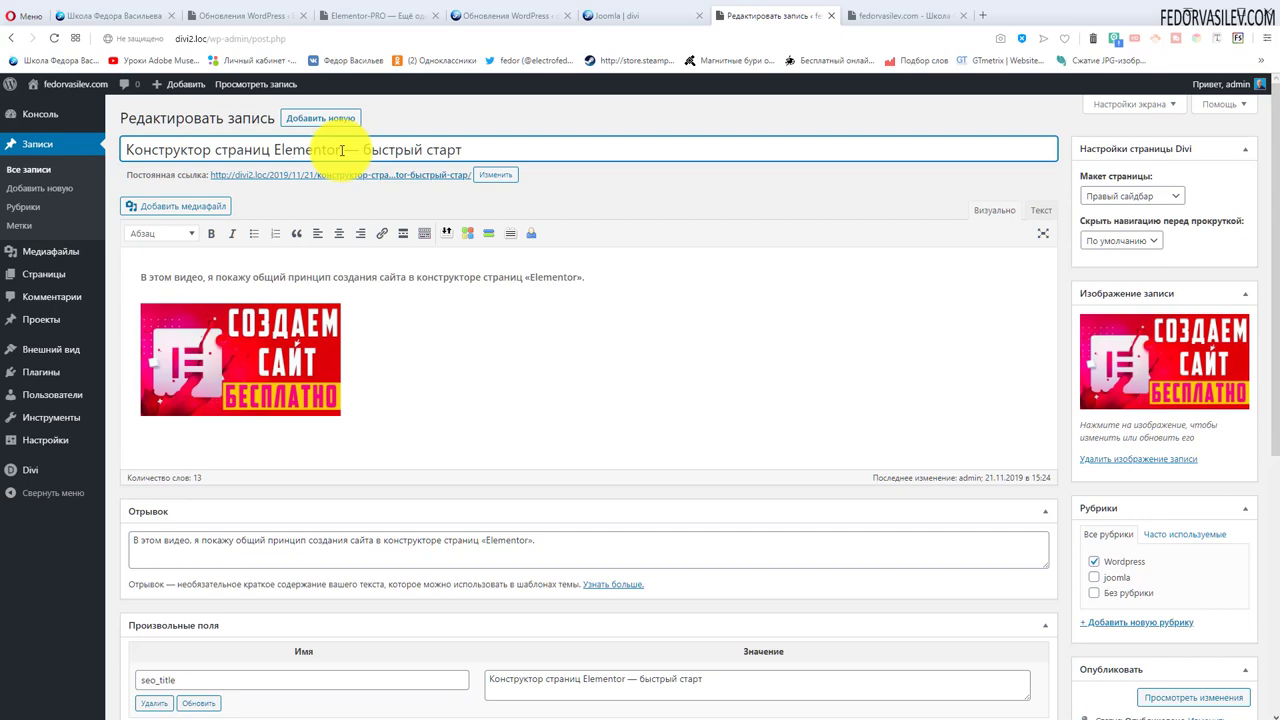
scroll(757, 300, down, 2)
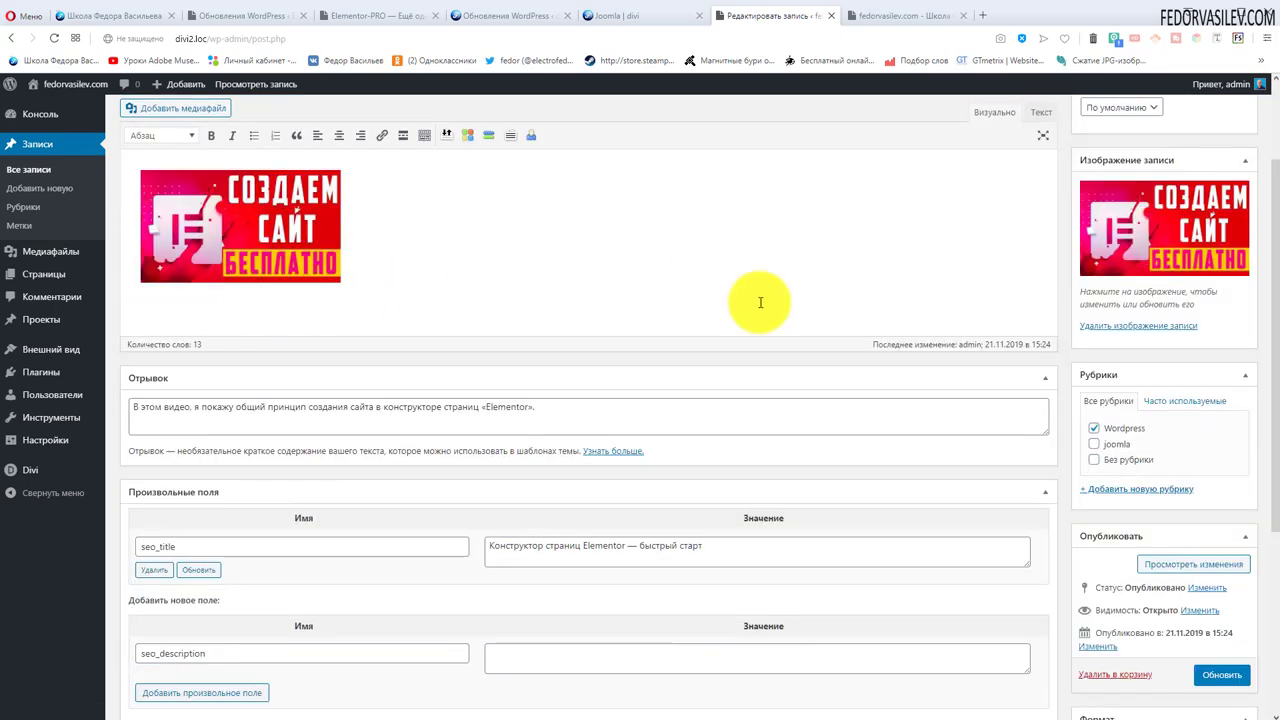
scroll(384, 309, up, 2)
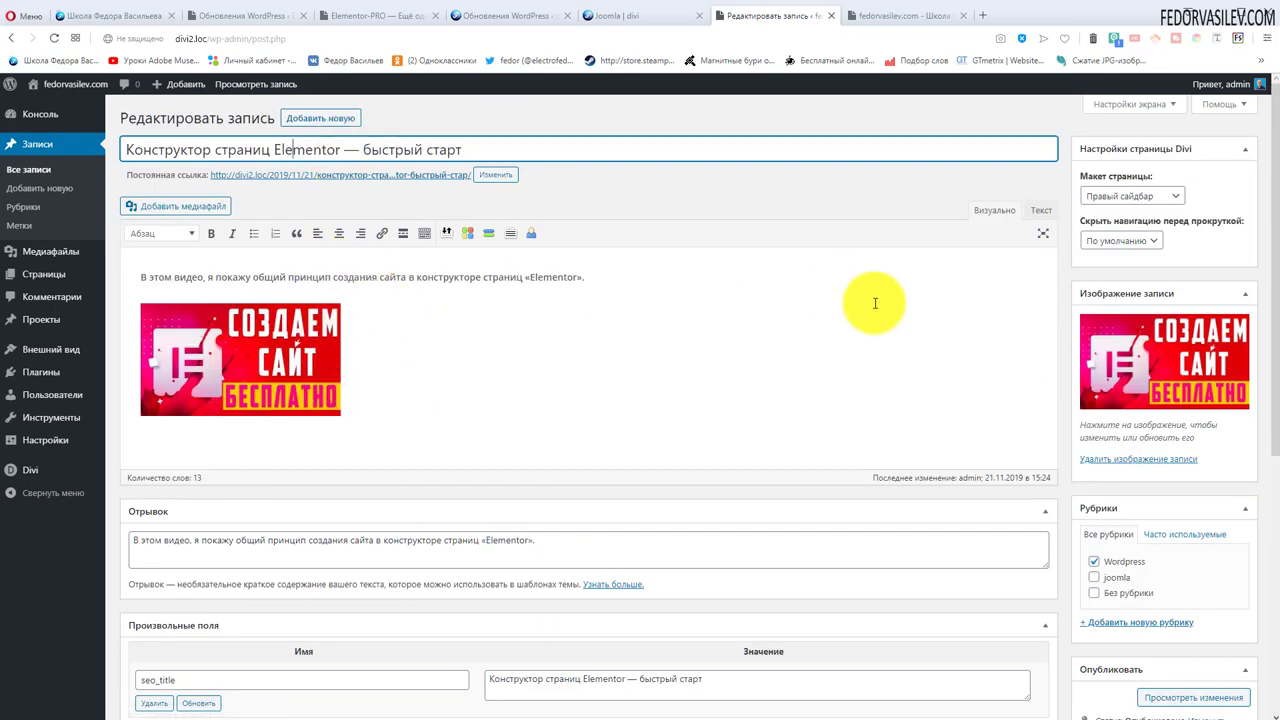
Copy the sentence "В этом видео, я покажу общий принцип создания сайта в конструкторе страниц «Elementor»." from the post body into the seo_description value.
drag(585, 277, 141, 274)
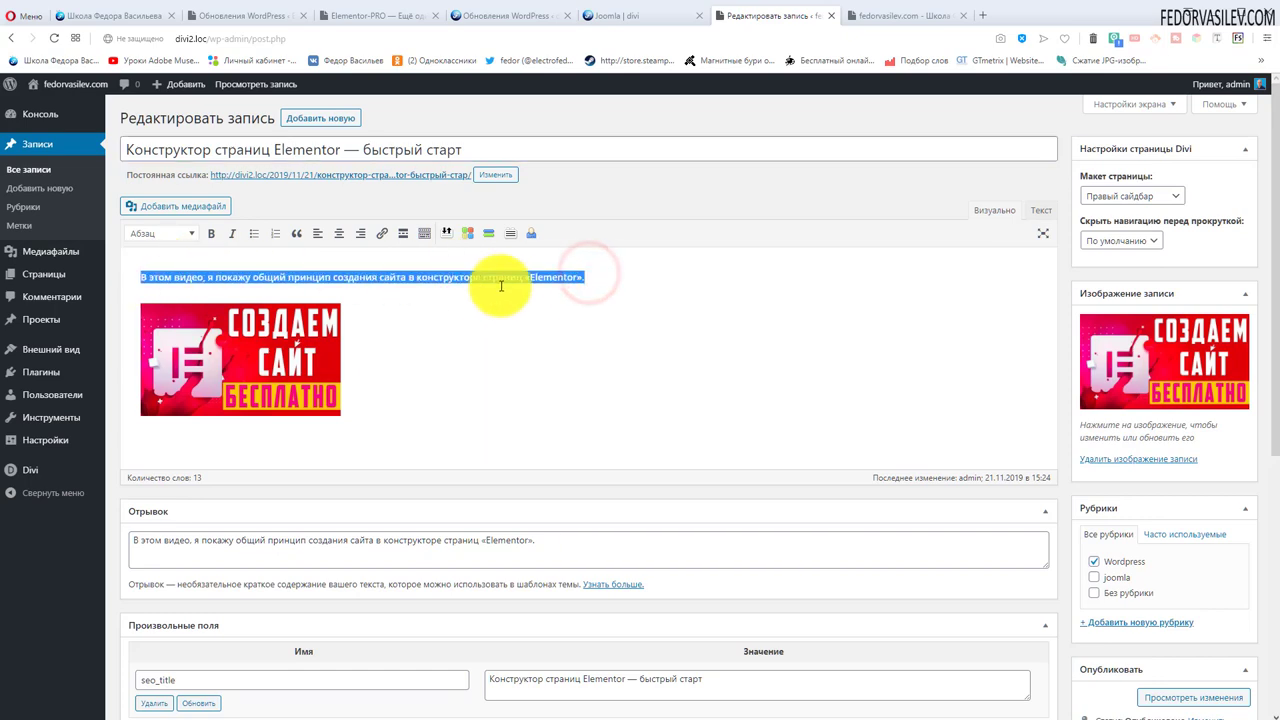
scroll(825, 400, down, 4)
scroll(820, 394, up, 1)
right_click(535, 460)
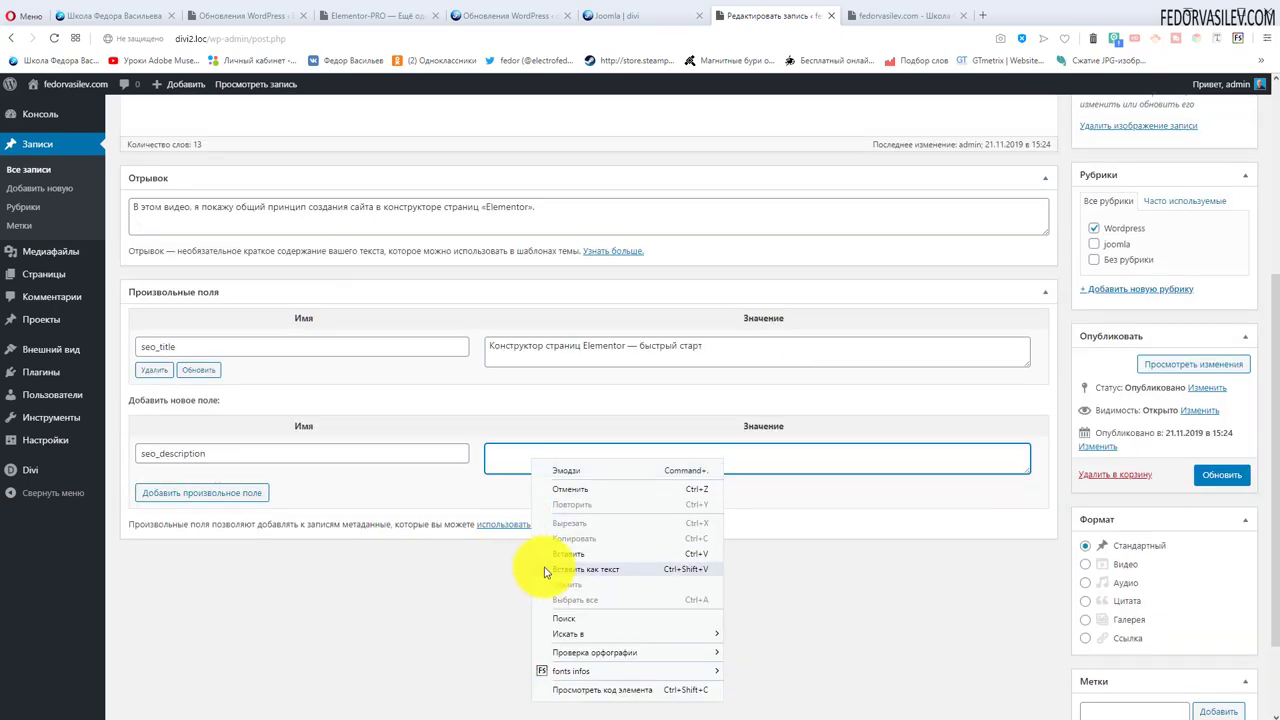
click(565, 553)
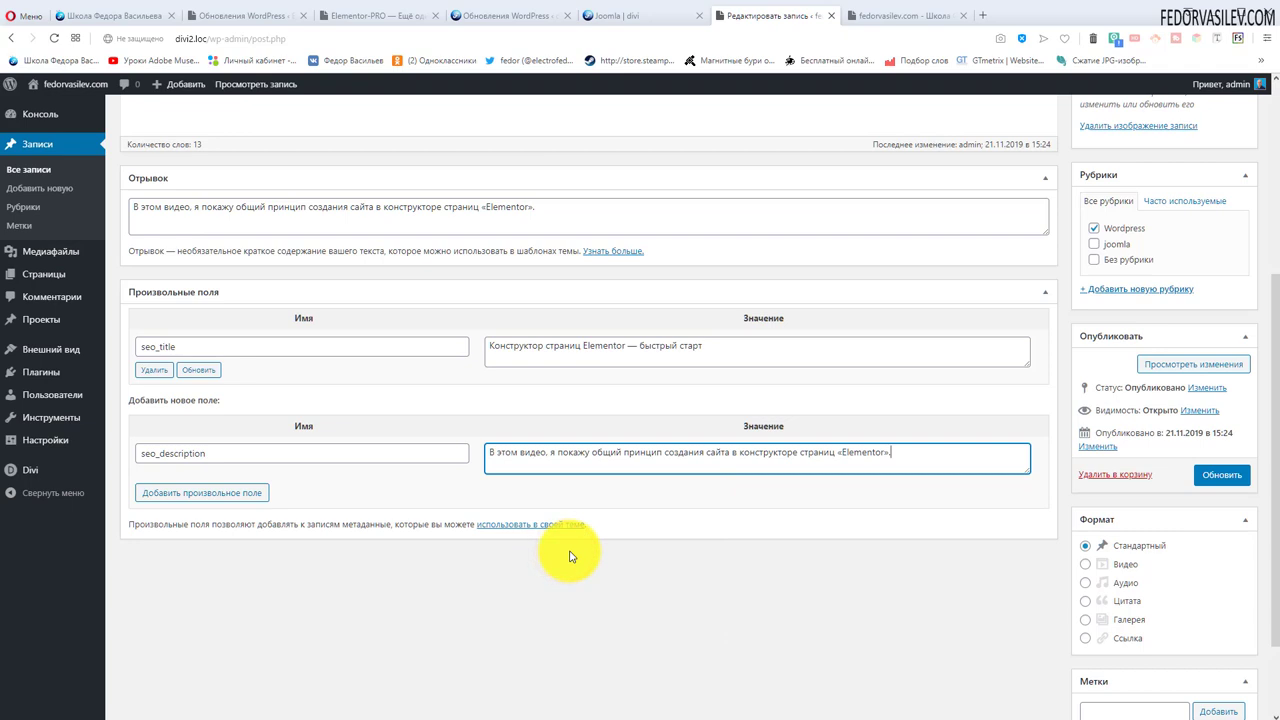
Add the seo_description entry to the post's custom fields and update the post.
click(714, 344)
drag(716, 346, 480, 357)
click(714, 351)
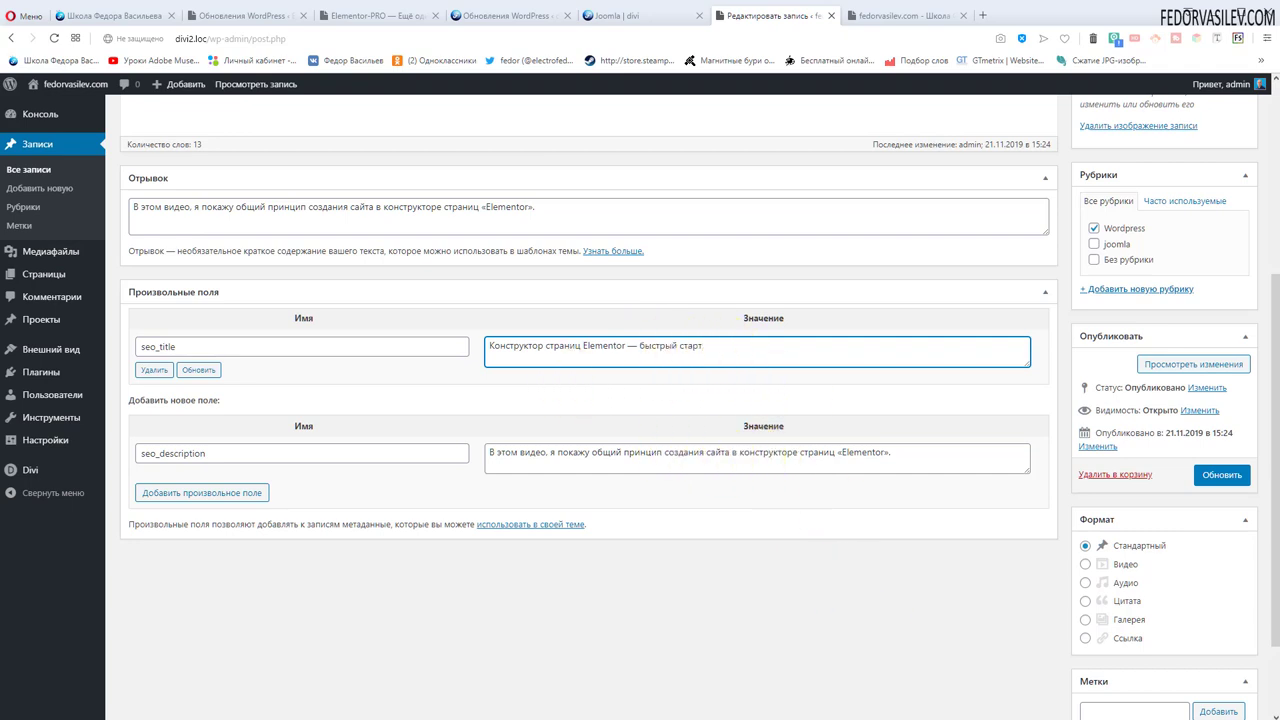
click(214, 494)
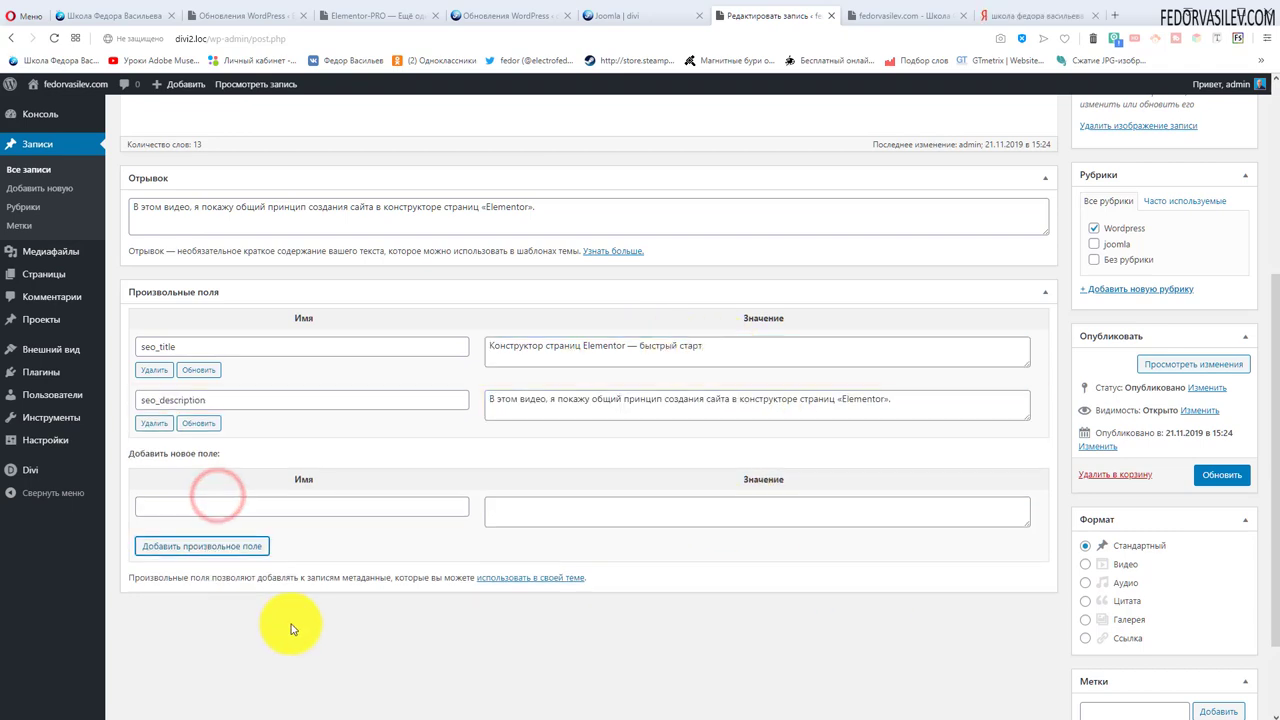
click(1205, 478)
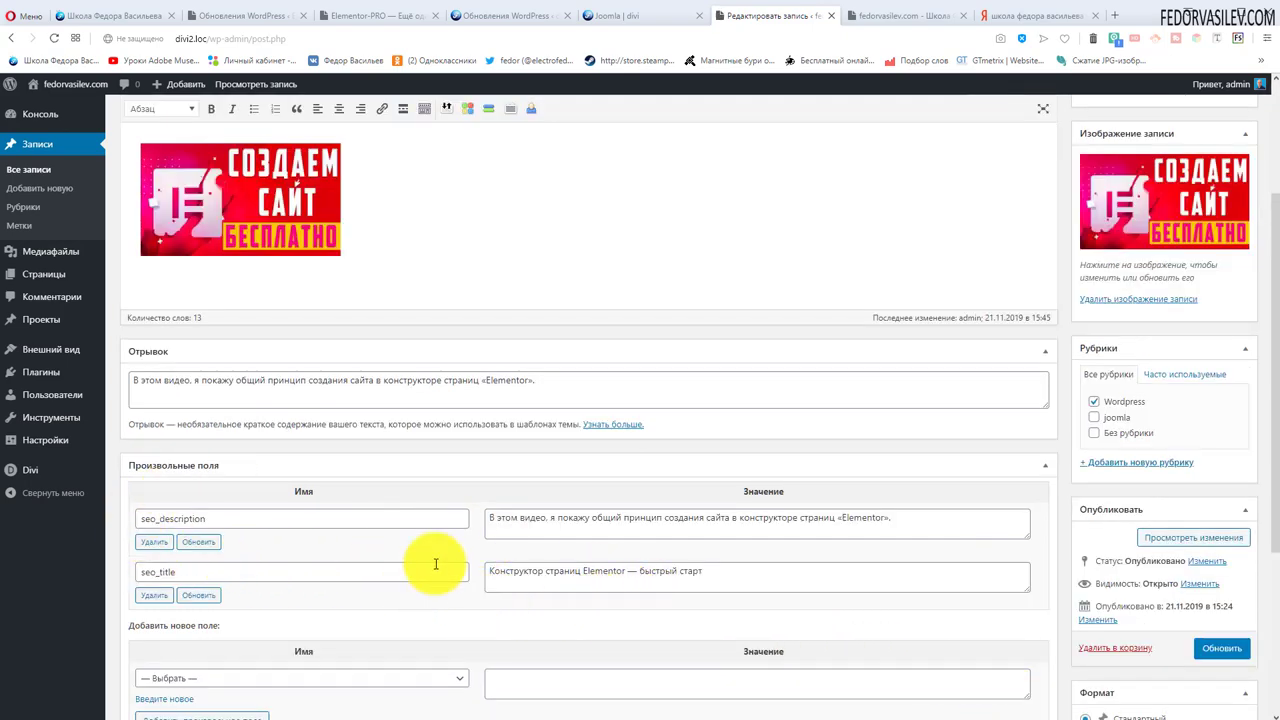
scroll(286, 251, up, 2)
scroll(551, 271, down, 3)
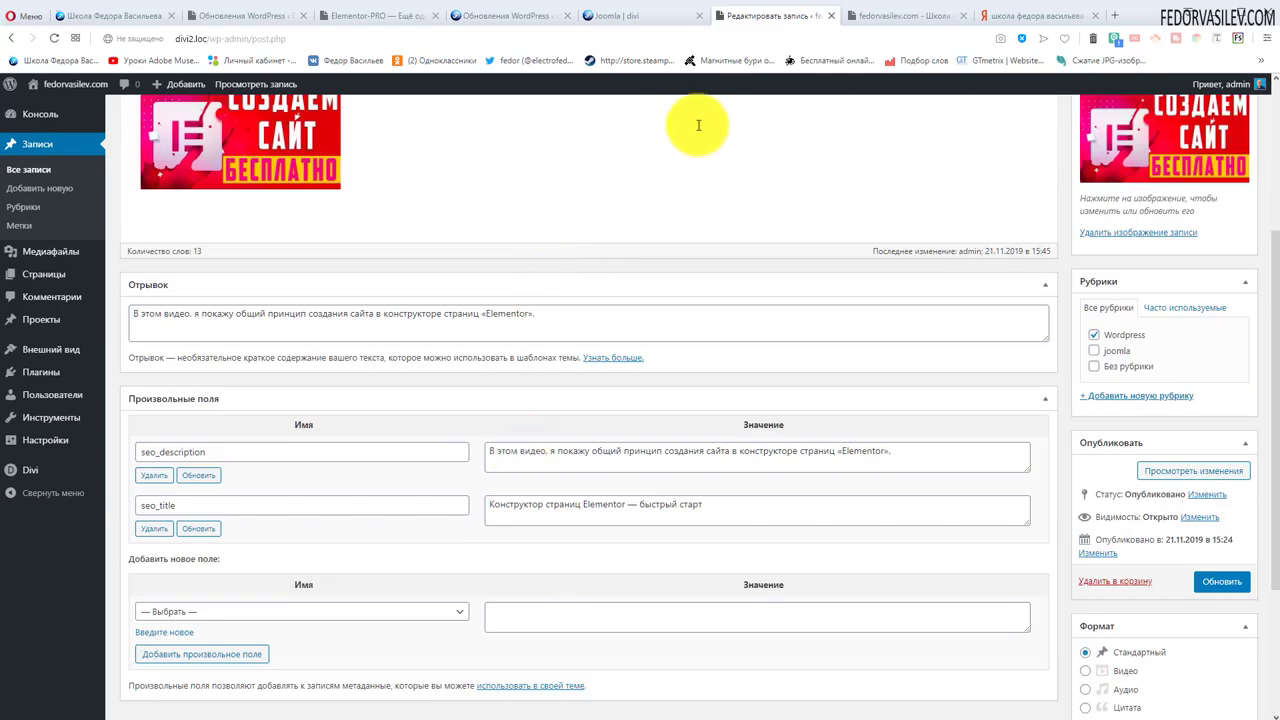
Compare the post's seo_title field with the headline of the school website's listing in the Yandex search results.
click(1017, 18)
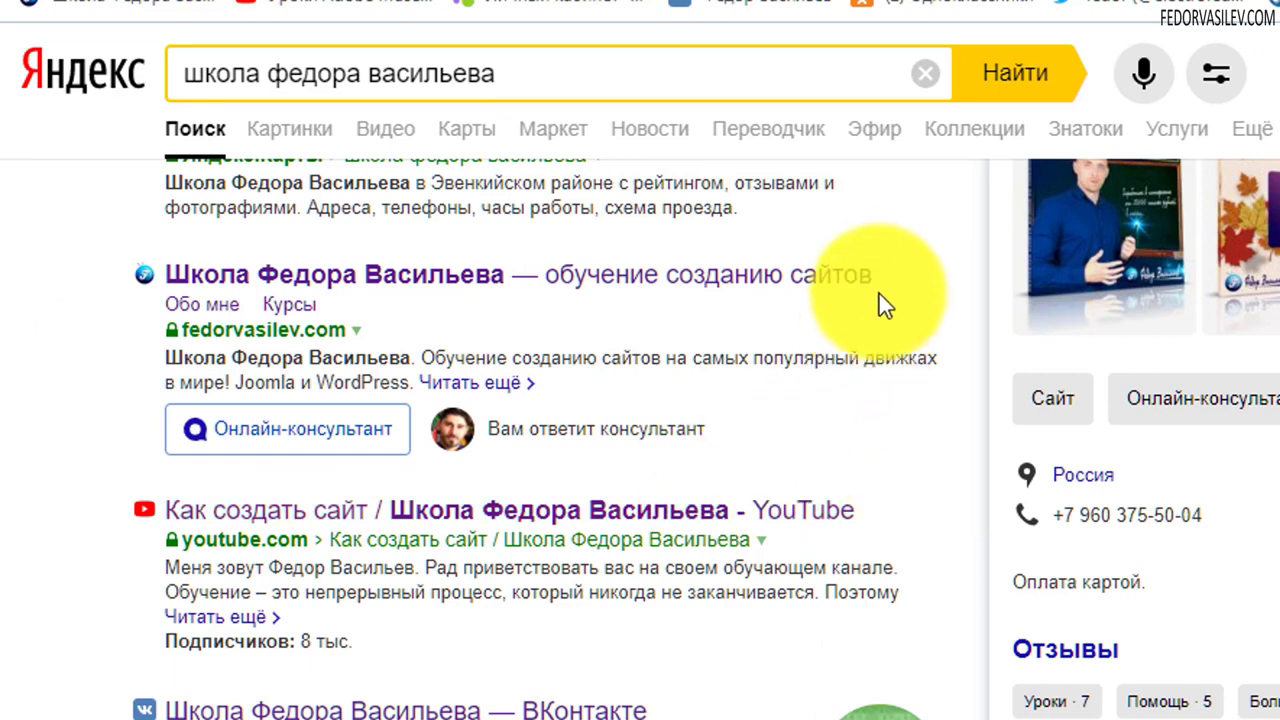
drag(888, 280, 129, 272)
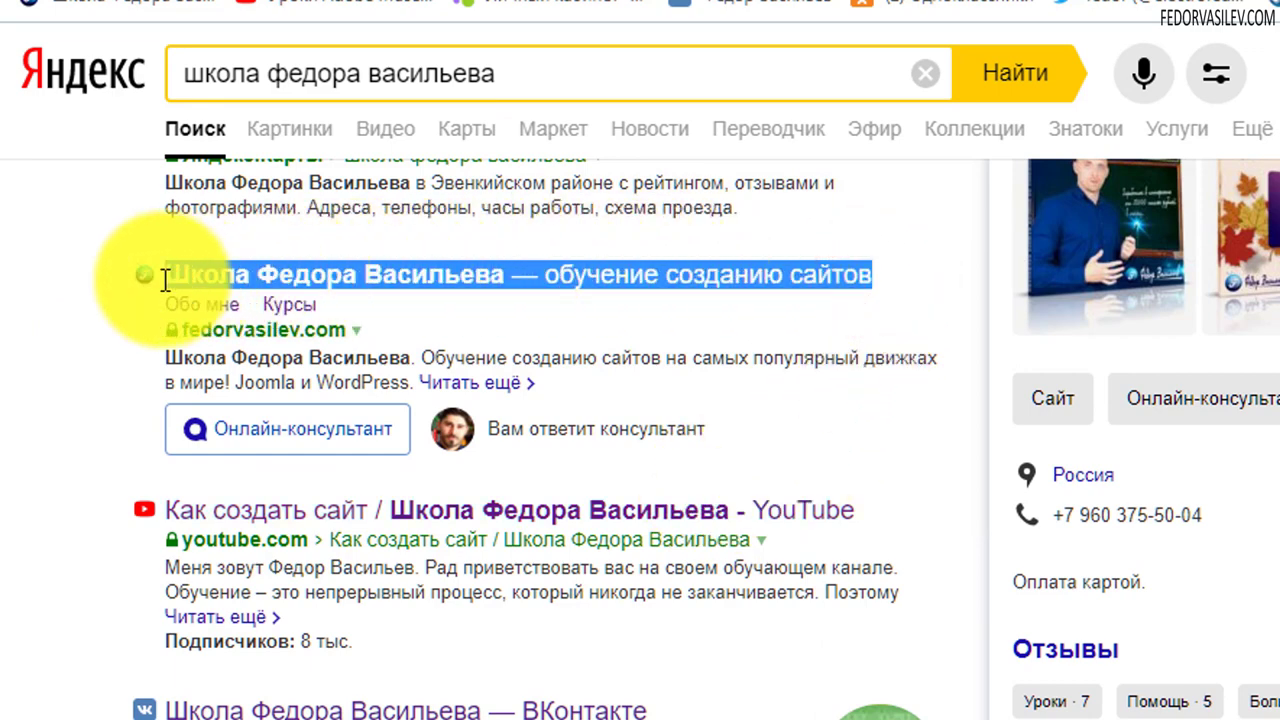
click(79, 364)
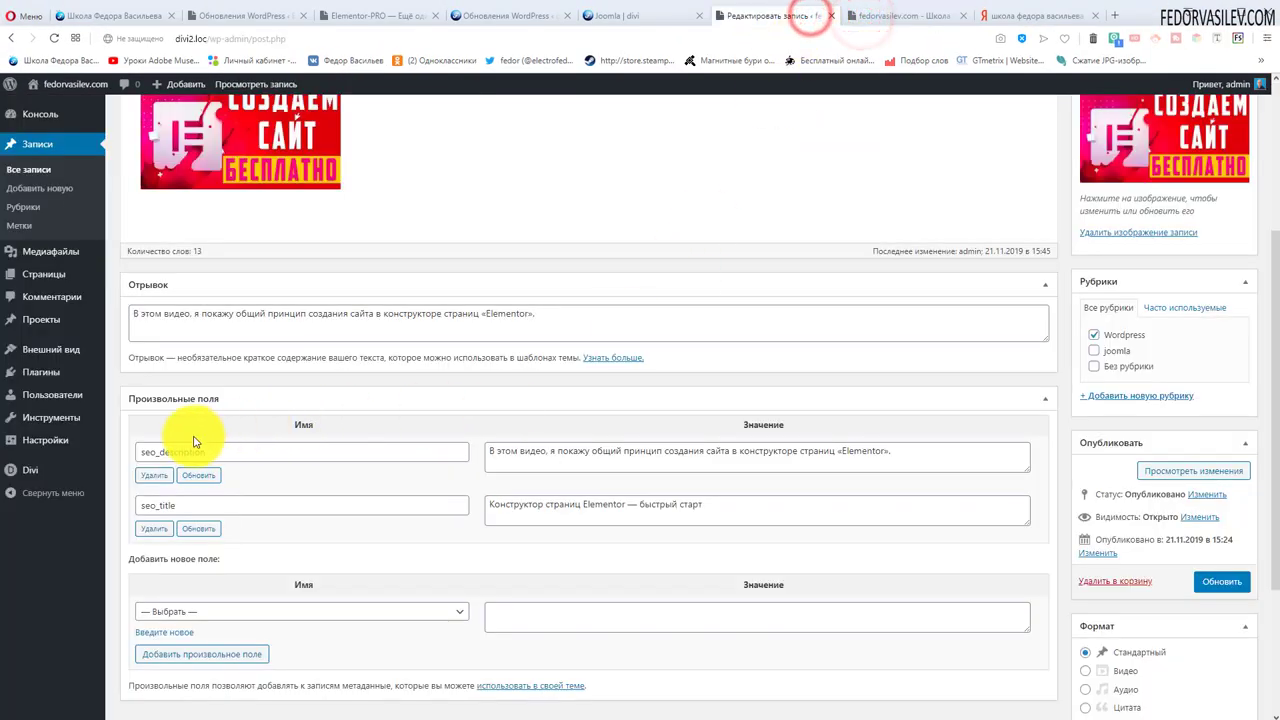
drag(712, 497, 457, 502)
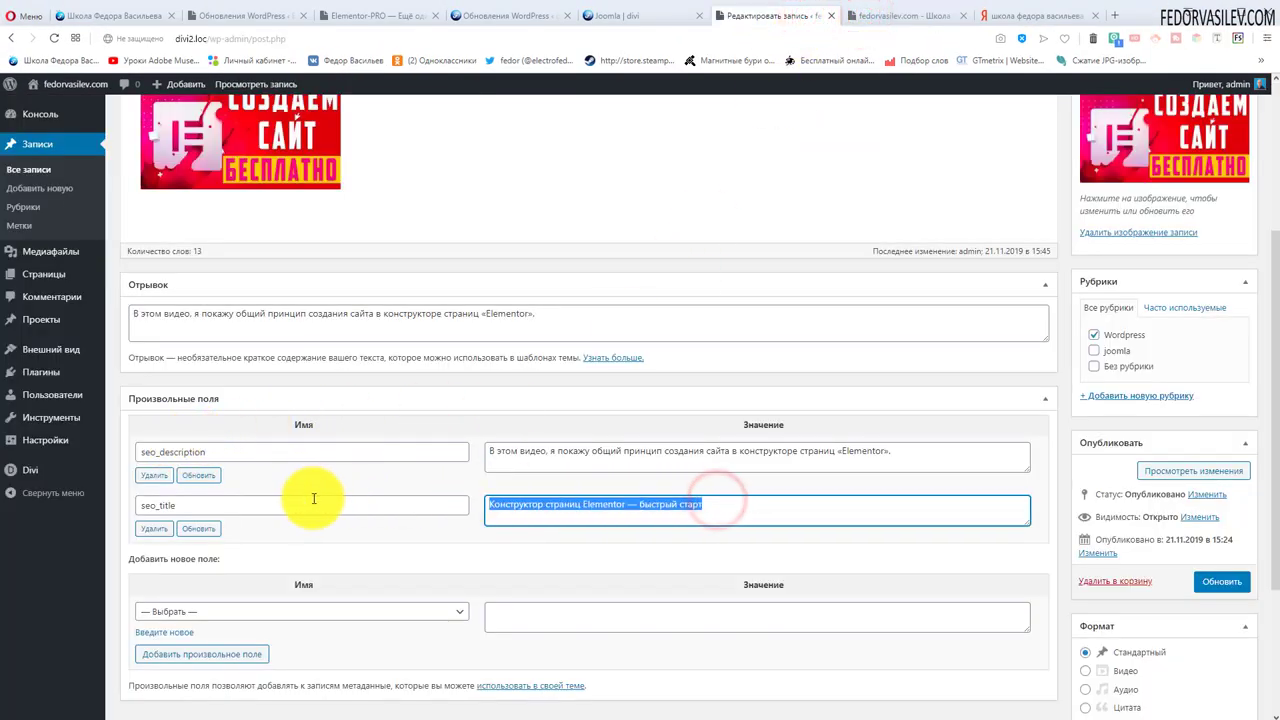
drag(311, 497, 115, 500)
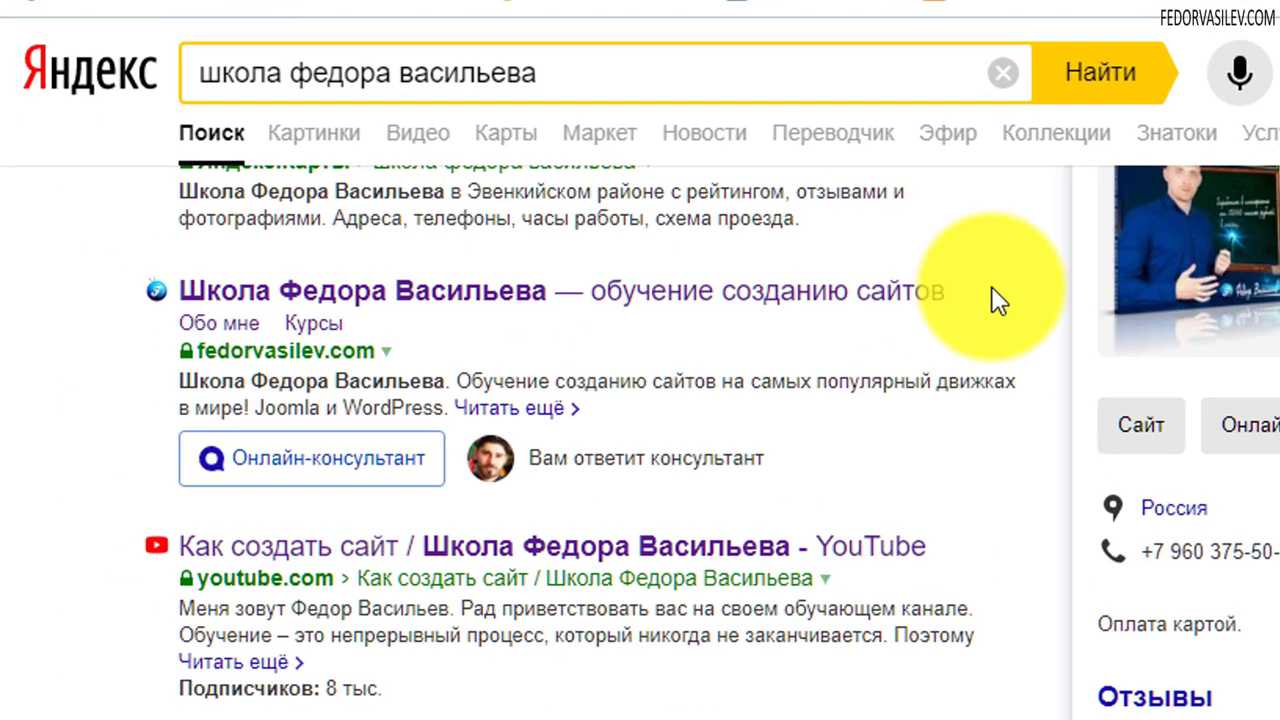
drag(990, 288, 177, 289)
click(142, 407)
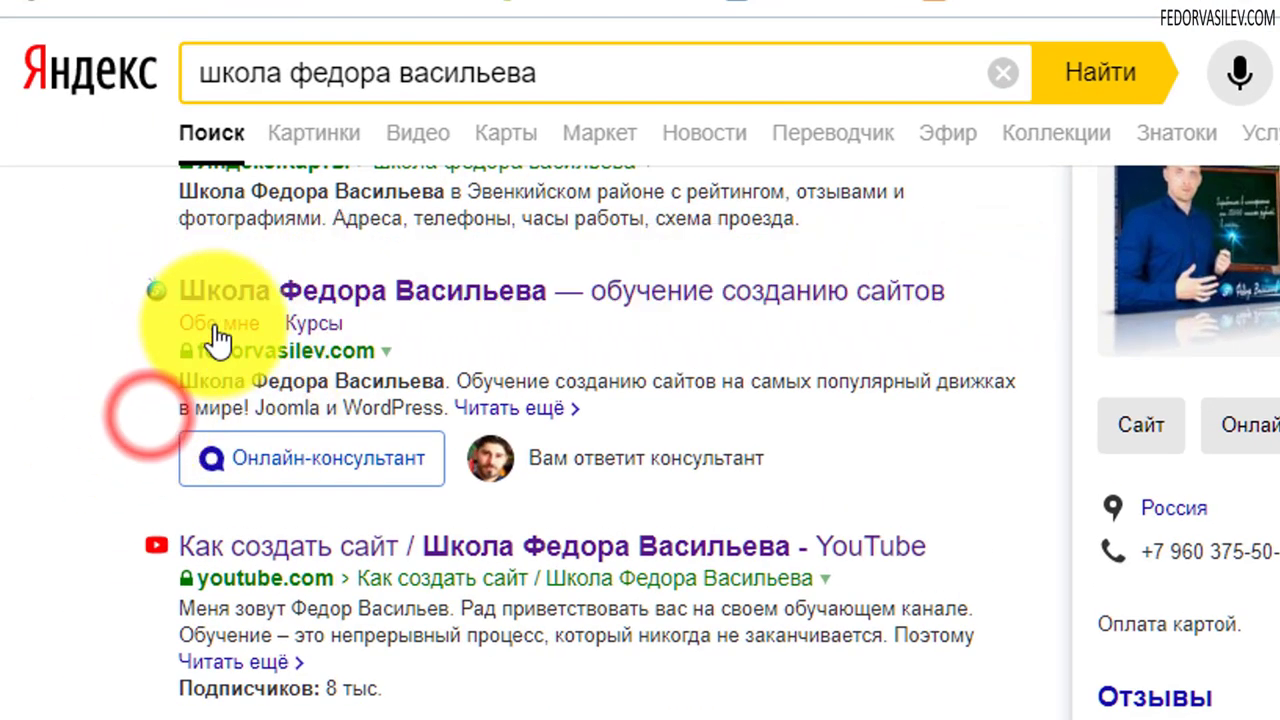
Examine the description snippet and its opening key phrase in the school website's Yandex listing.
drag(434, 346, 435, 418)
click(59, 426)
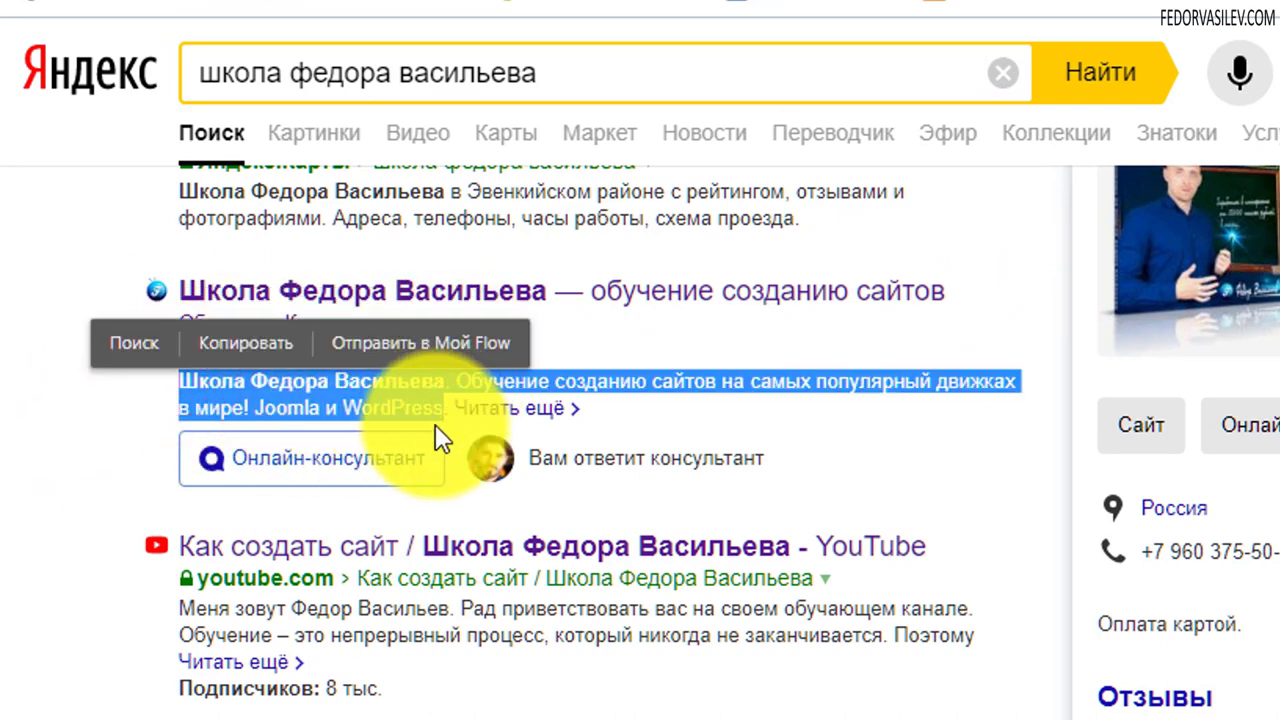
click(736, 440)
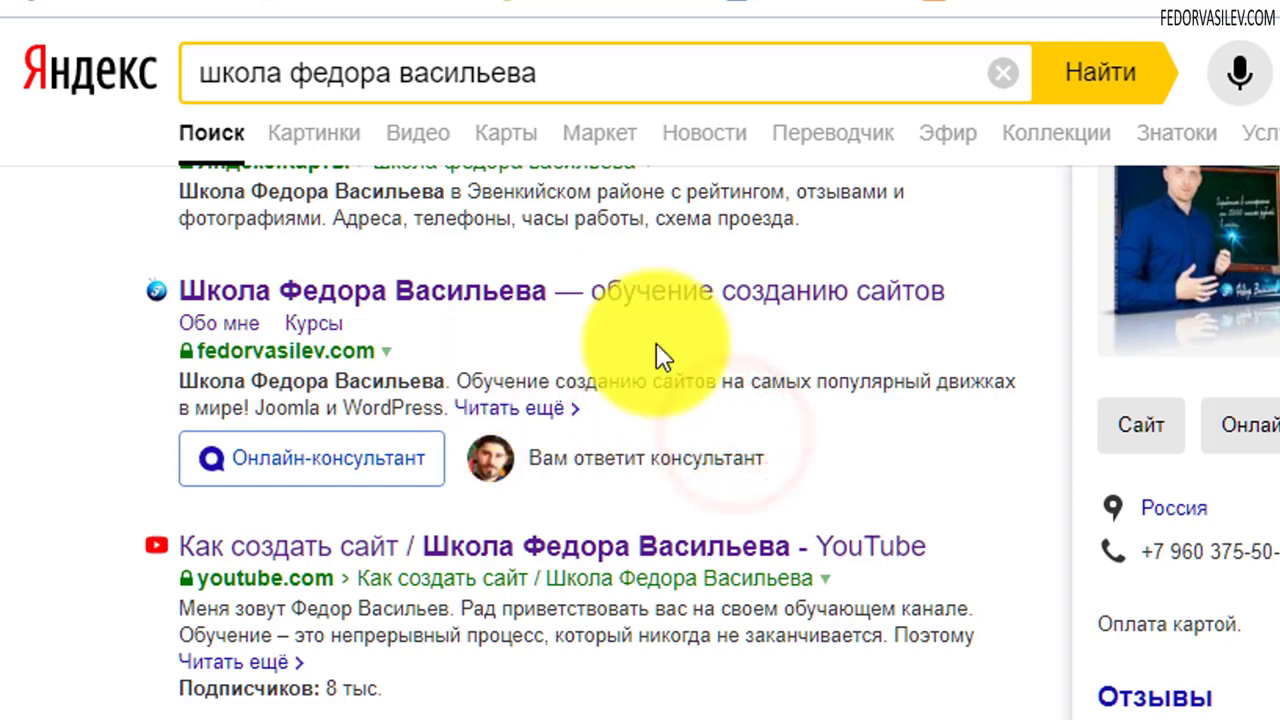
drag(176, 378, 449, 381)
click(168, 389)
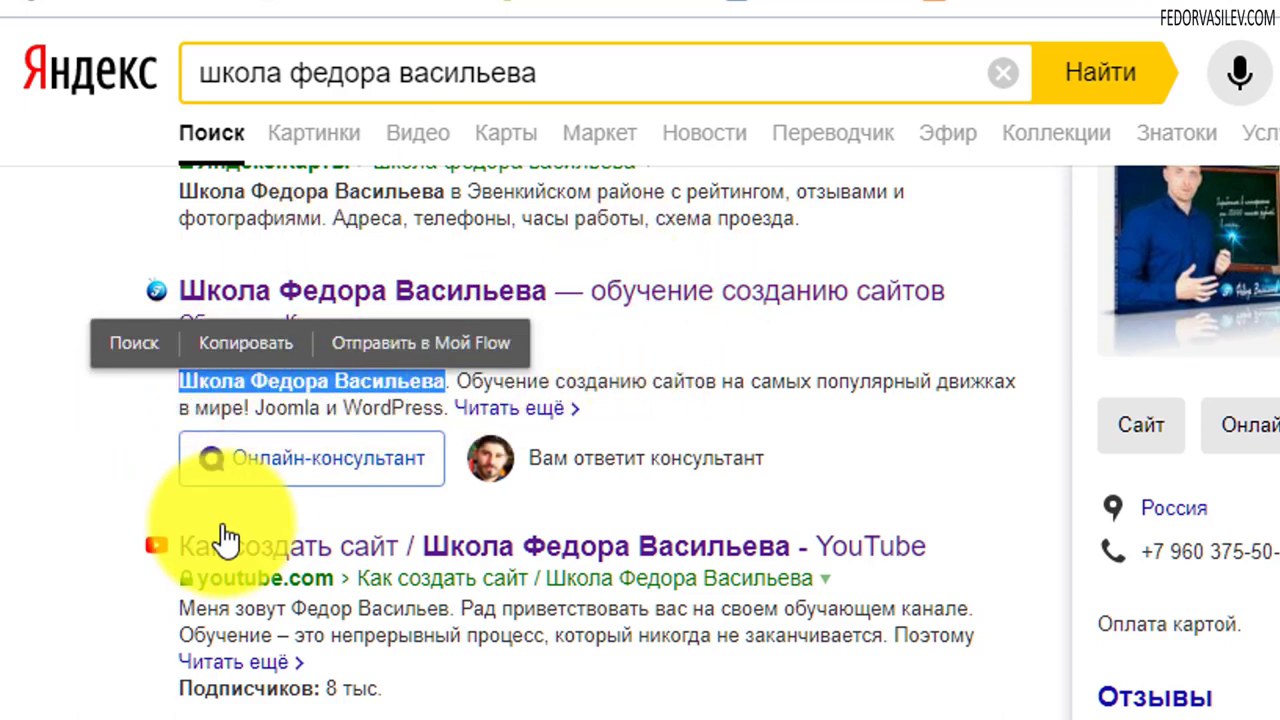
click(62, 482)
Compare the key phrase in the school listing's headline and description, and return to the post's custom fields.
drag(557, 292, 413, 313)
click(43, 450)
drag(180, 381, 411, 384)
click(105, 435)
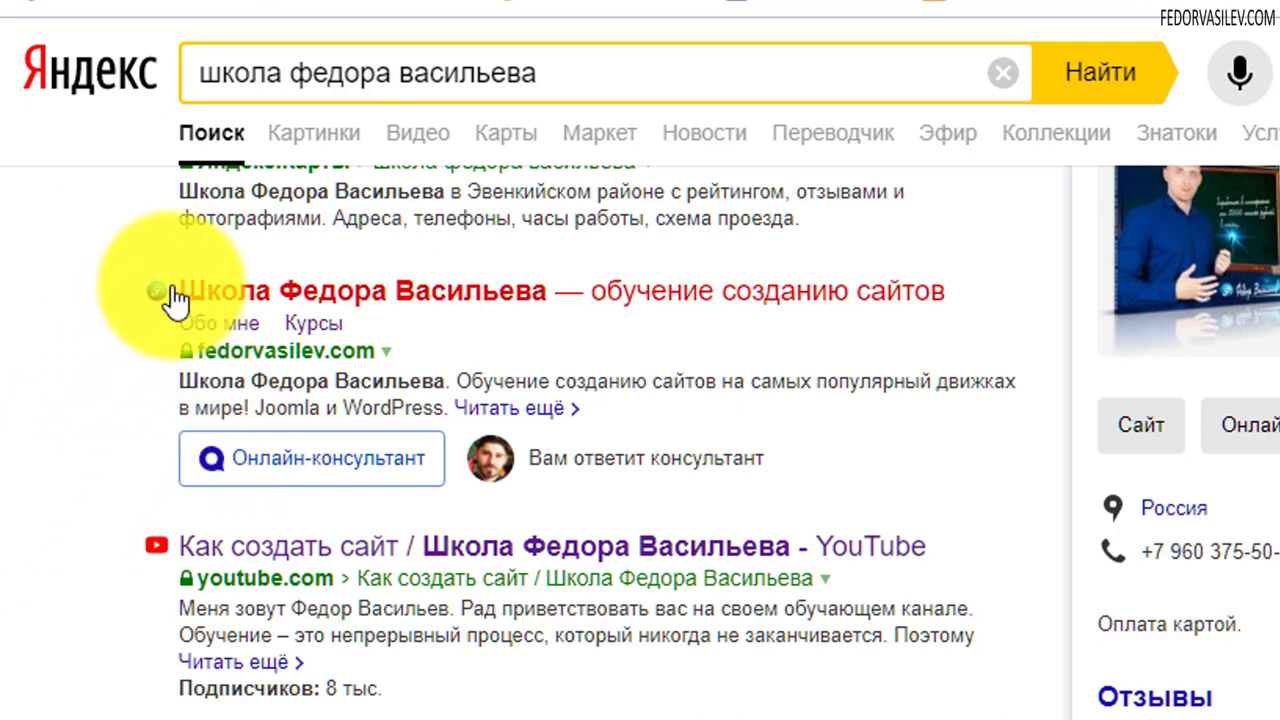
drag(171, 292, 934, 294)
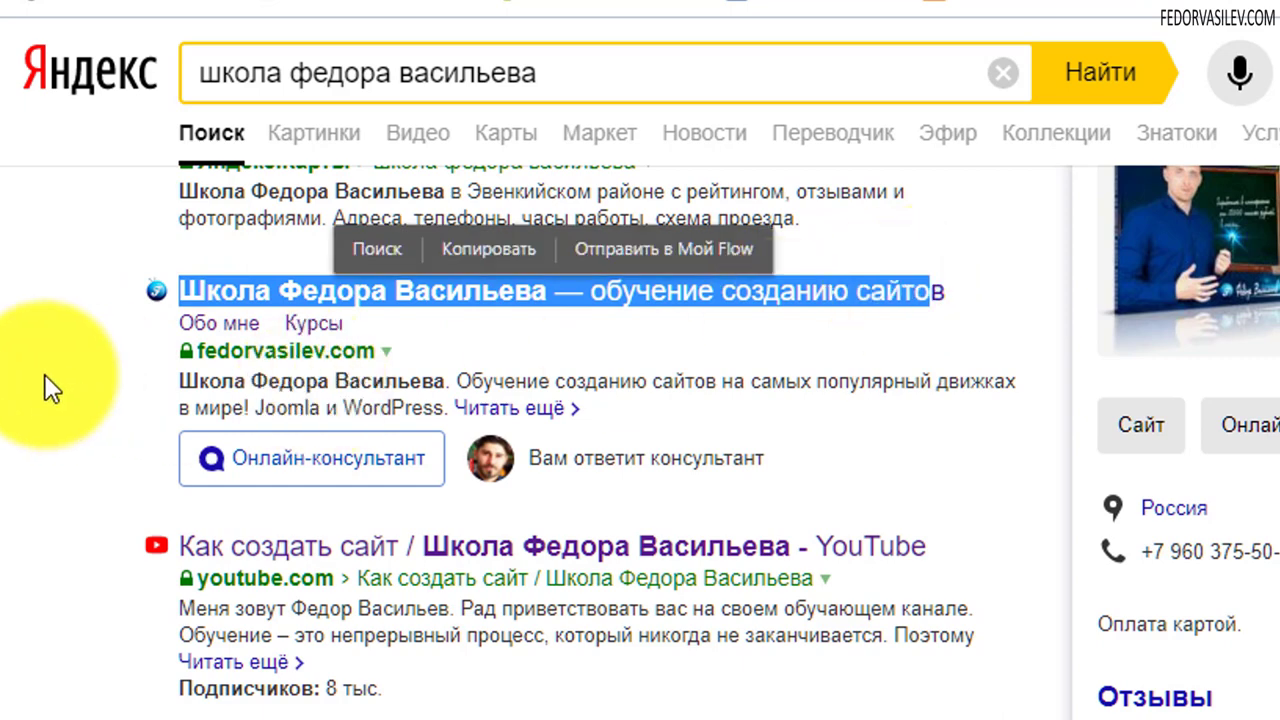
click(15, 375)
drag(141, 376, 486, 386)
click(674, 419)
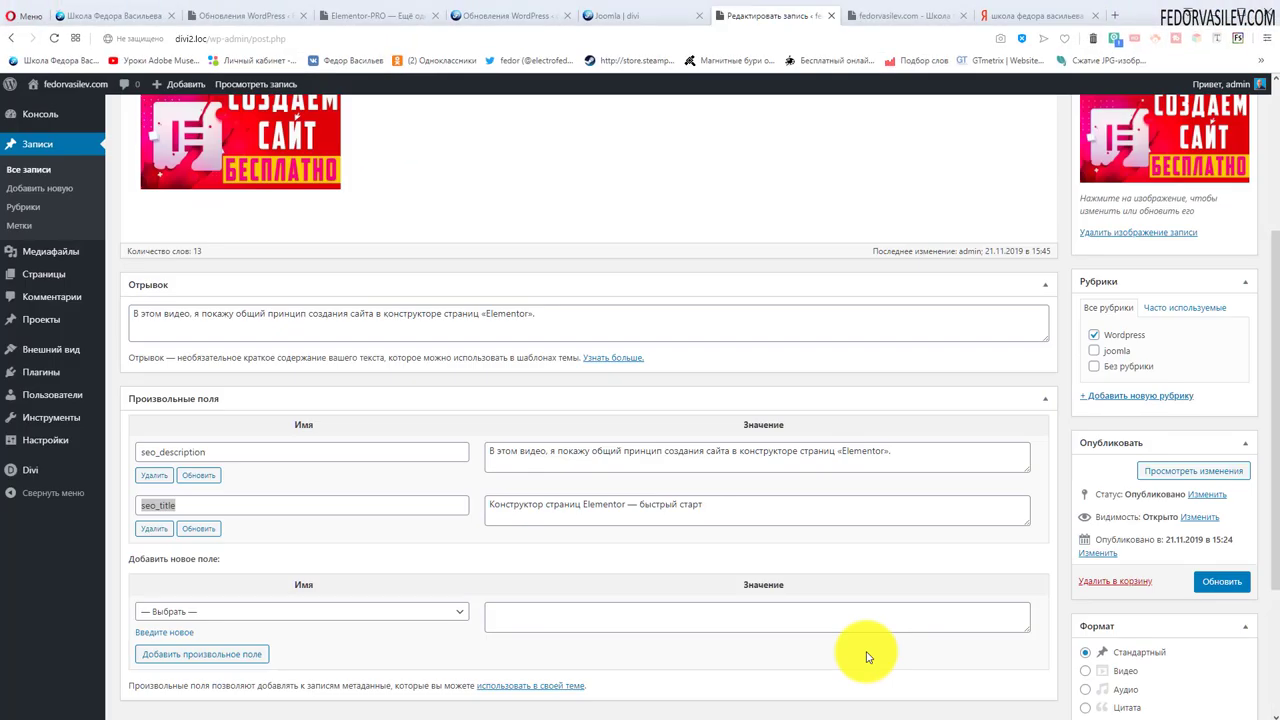
scroll(520, 515, down, 1)
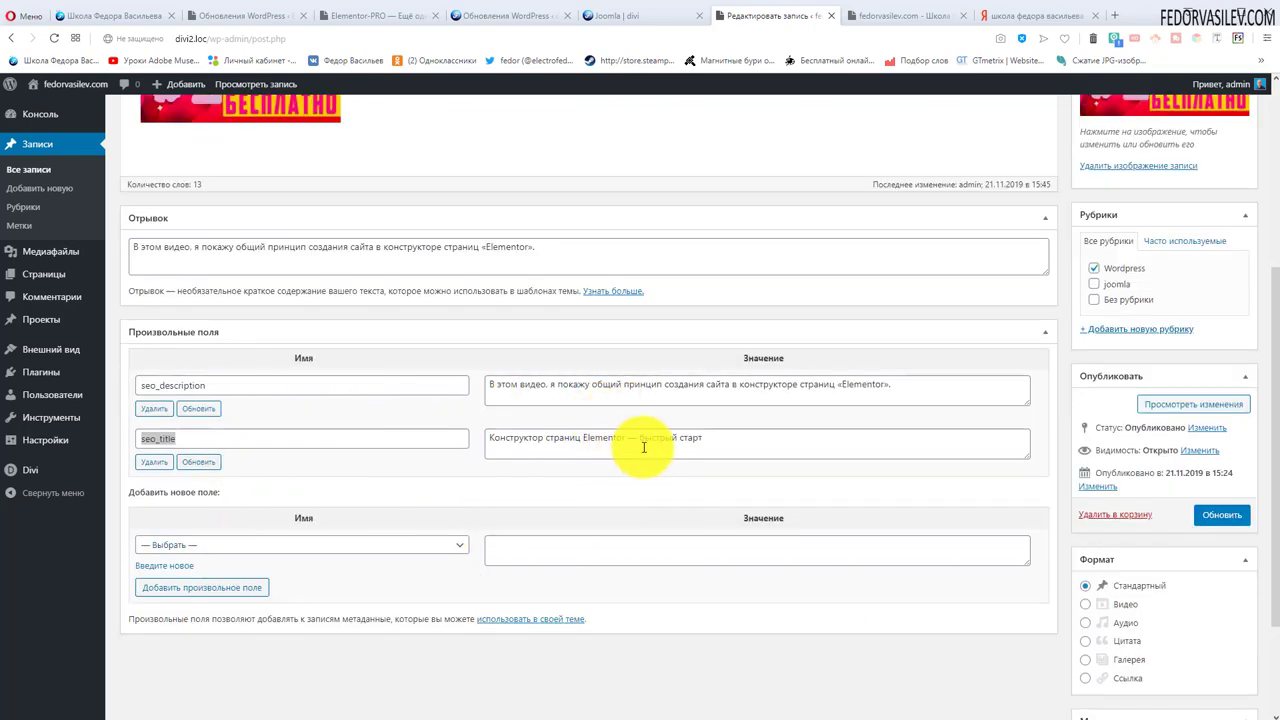
Choose seo_description as the name for another custom field in the post and go to its value.
scroll(640, 450, down, 2)
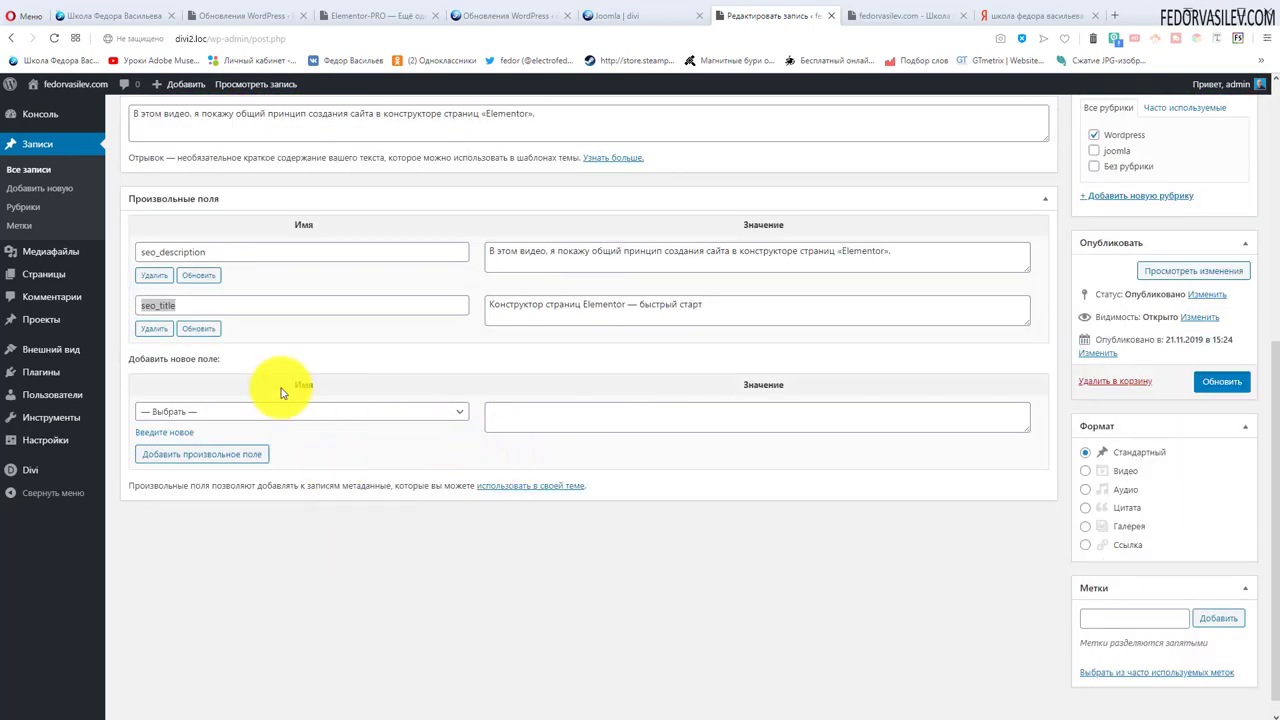
click(460, 411)
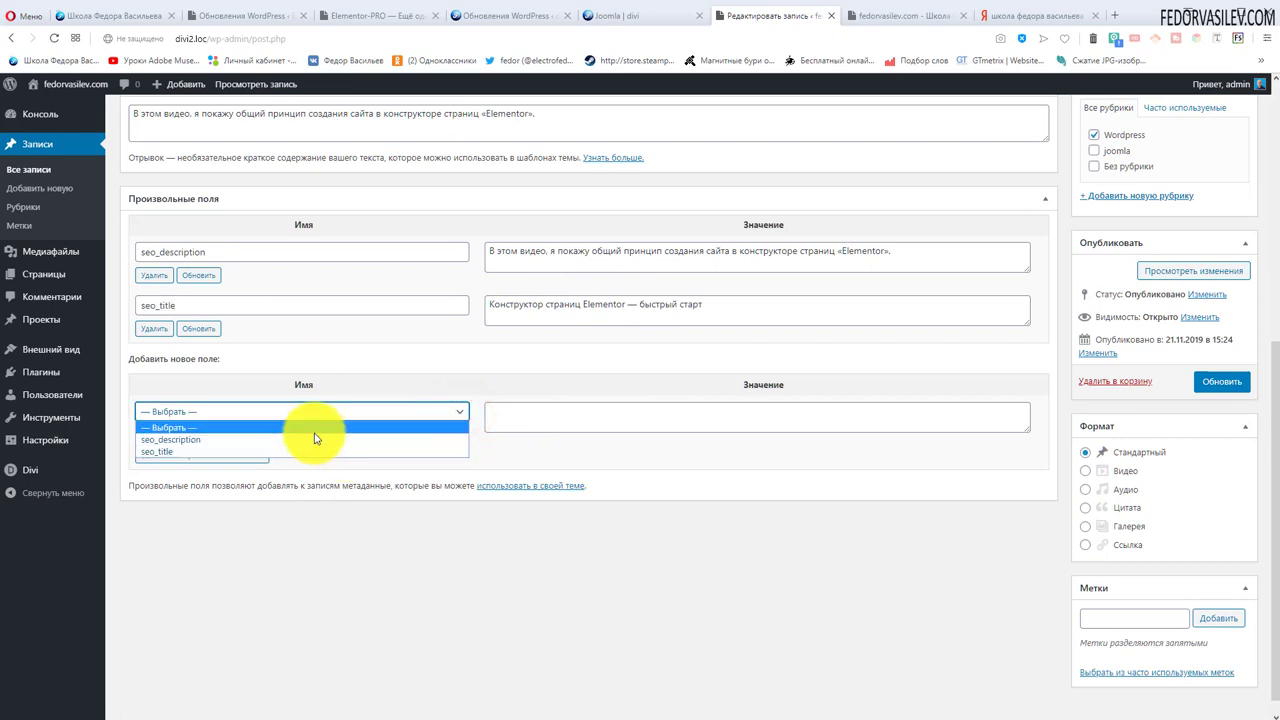
click(221, 440)
click(177, 413)
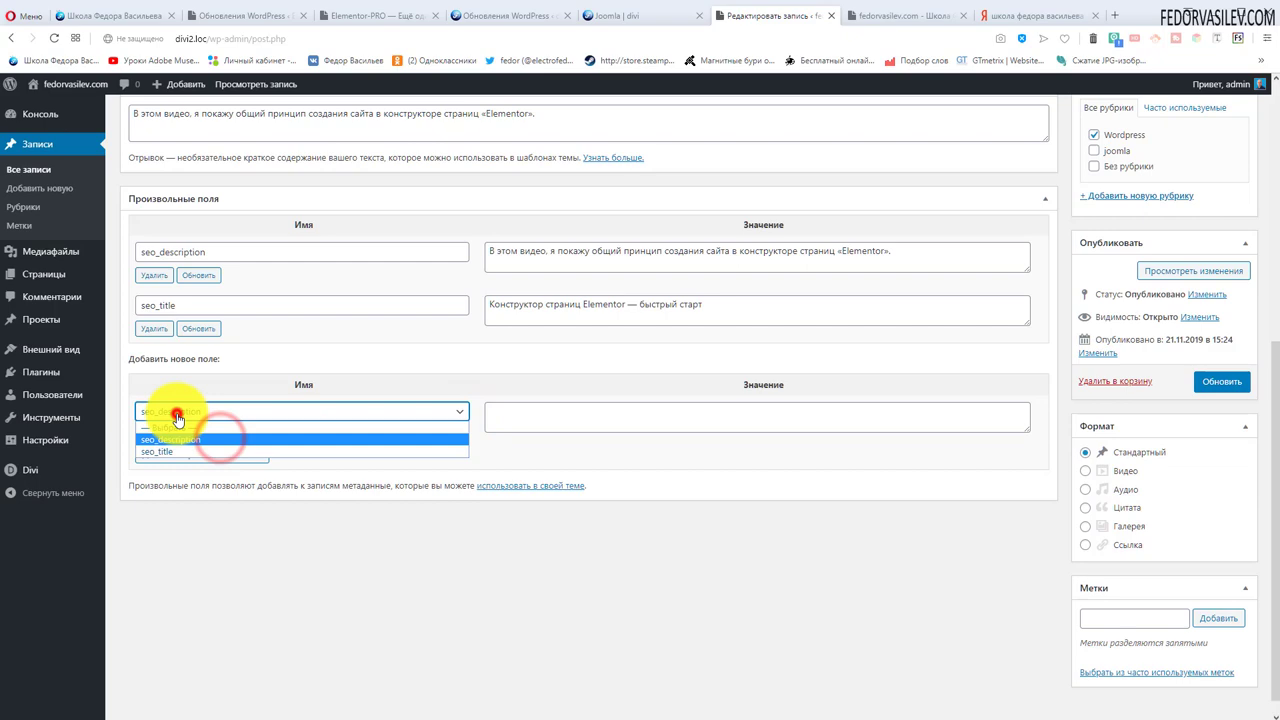
click(569, 416)
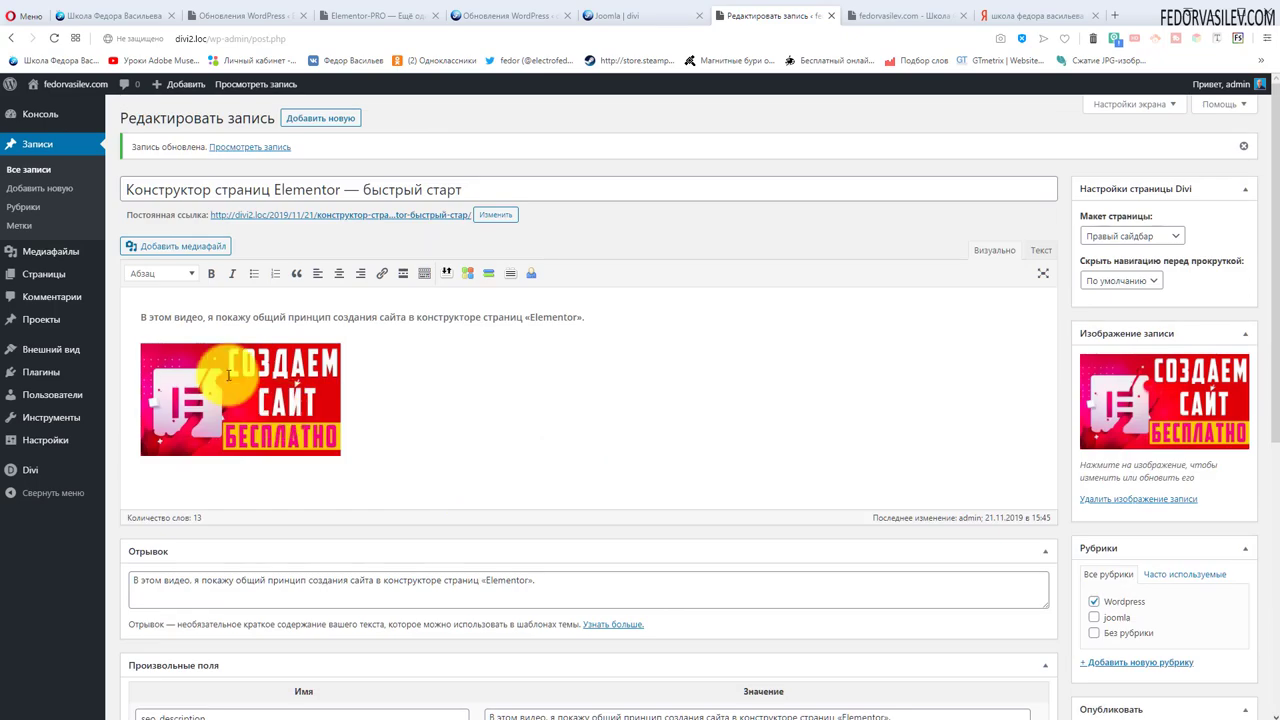
Open the Gridbox PageSpeed Insights post for editing, add an empty seo_title custom field, and choose seo_description as the next field's name.
click(47, 181)
click(409, 218)
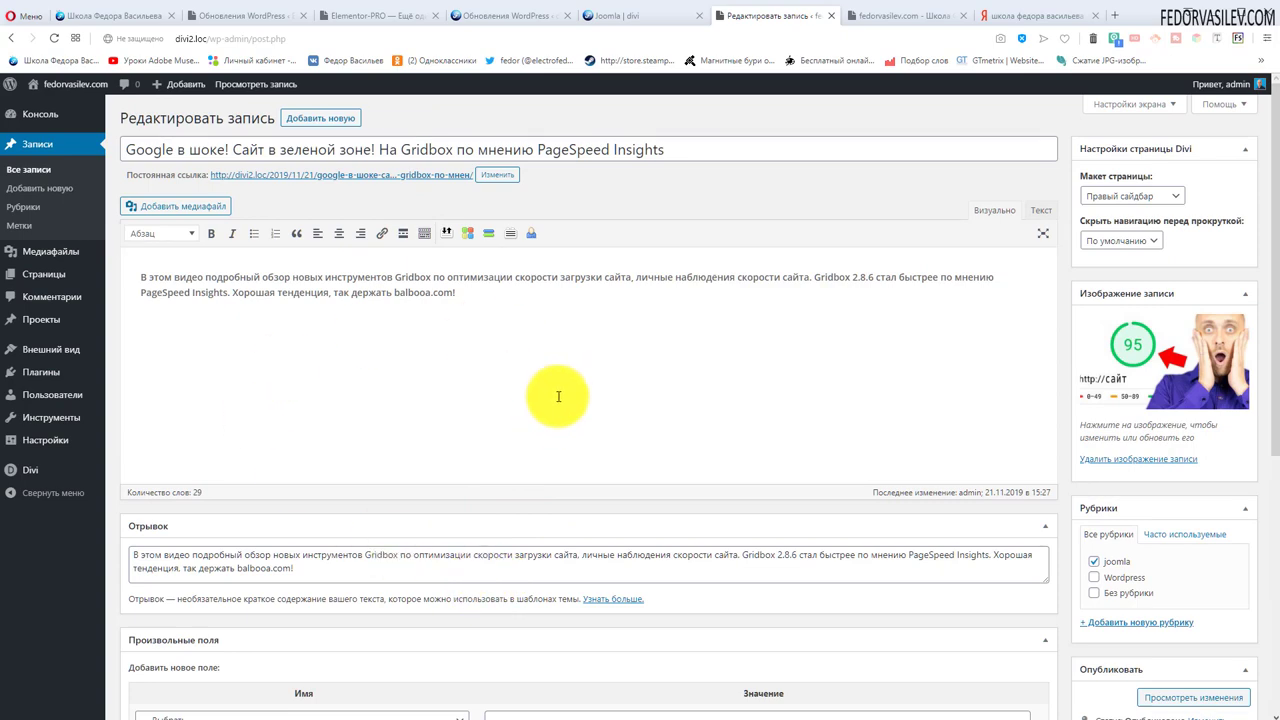
scroll(823, 220, down, 3)
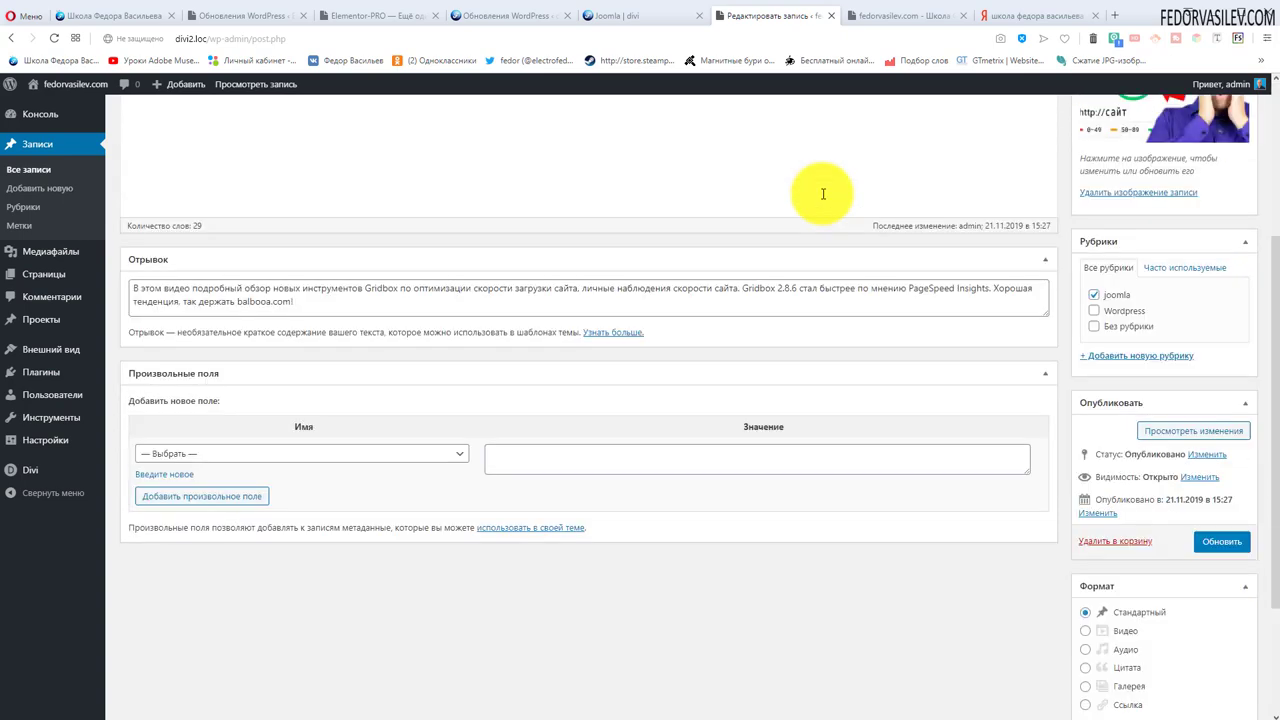
click(302, 455)
click(186, 491)
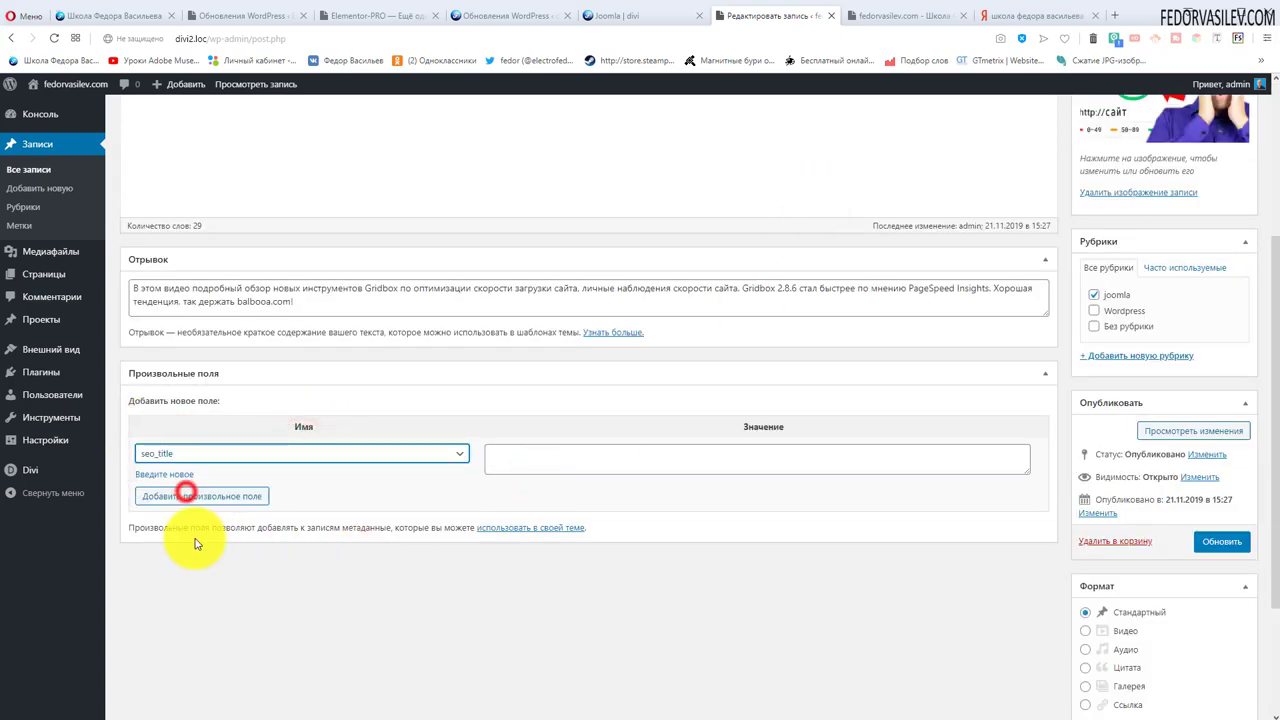
click(594, 457)
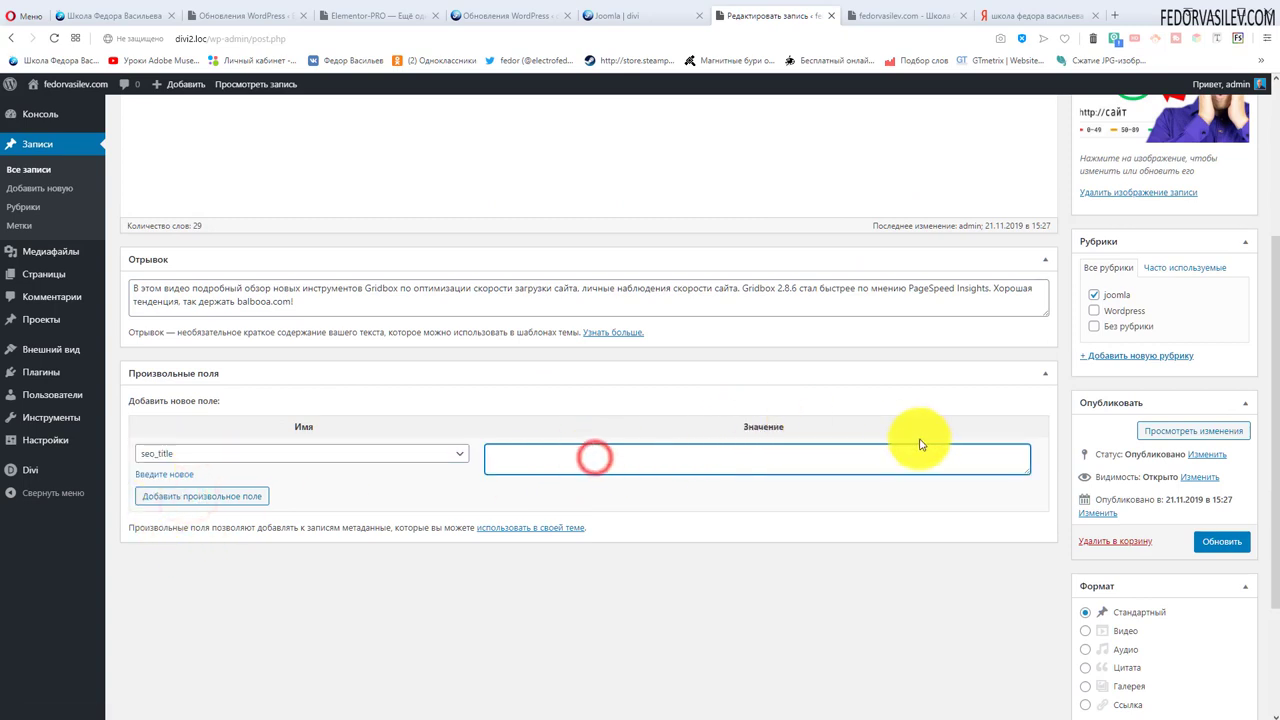
click(233, 502)
click(205, 533)
click(202, 563)
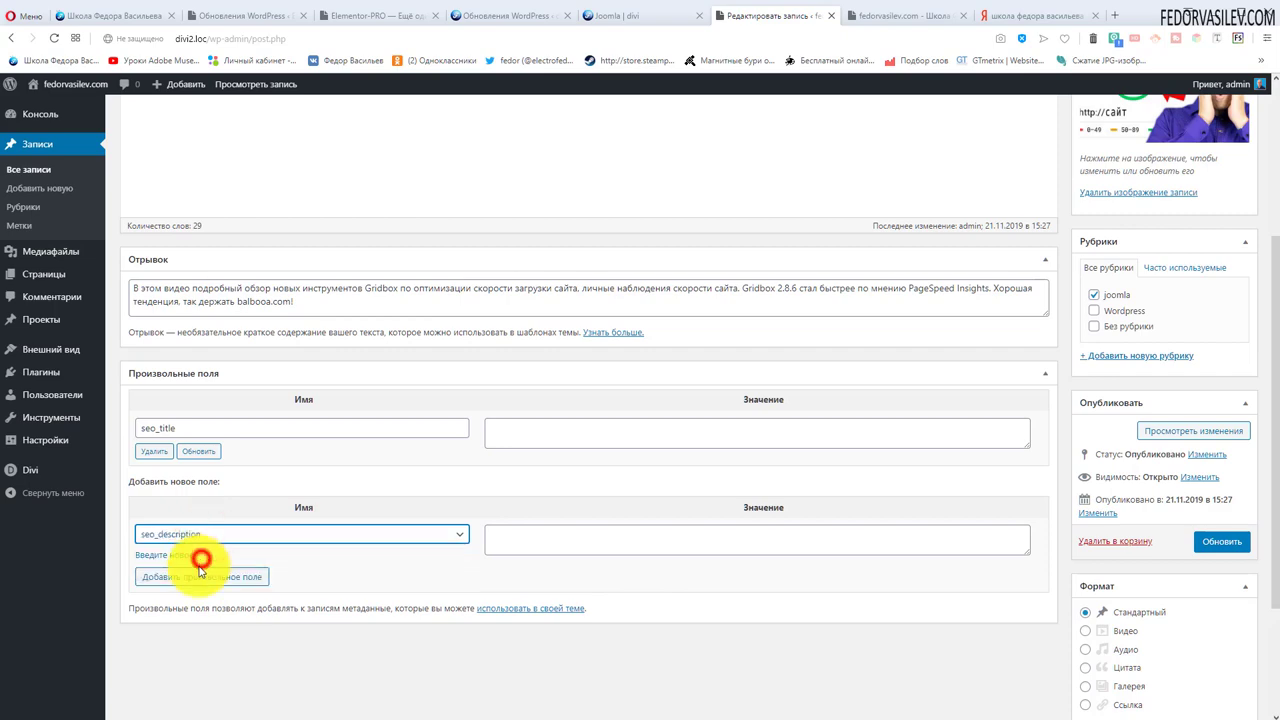
scroll(650, 543, up, 3)
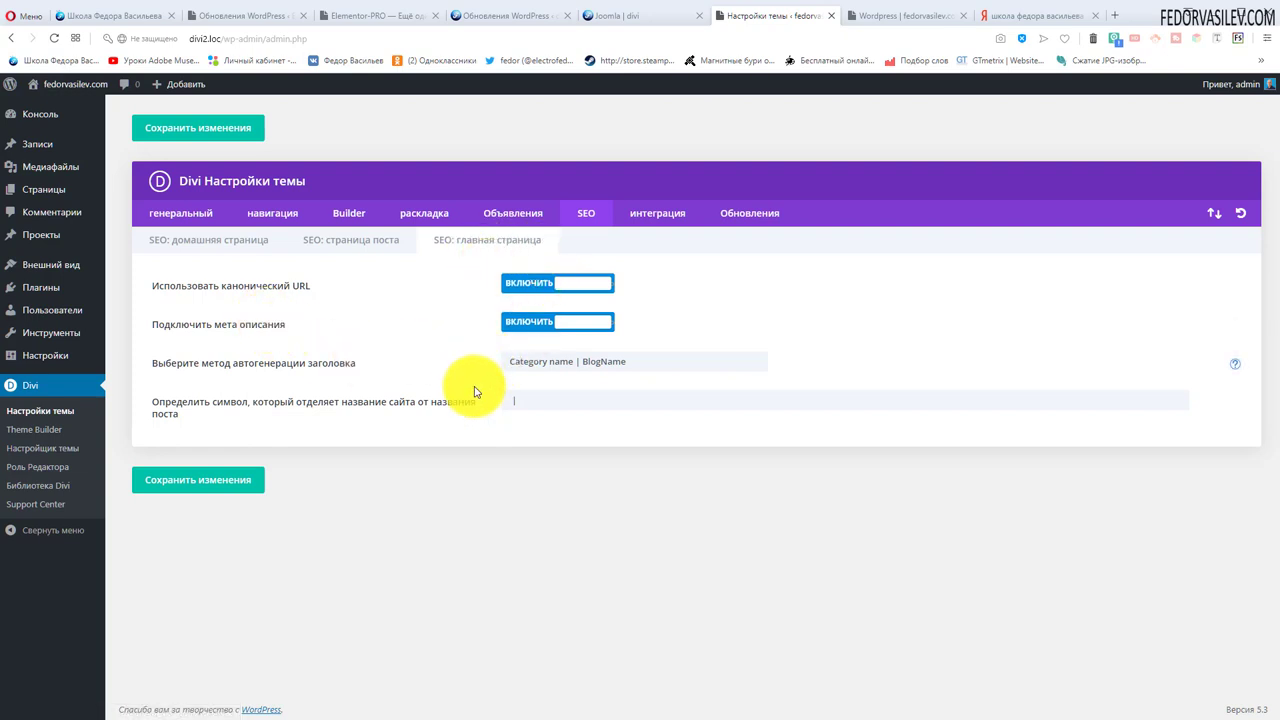
Check the browser titles of the WordPress and Joomla category pages on the site.
click(875, 17)
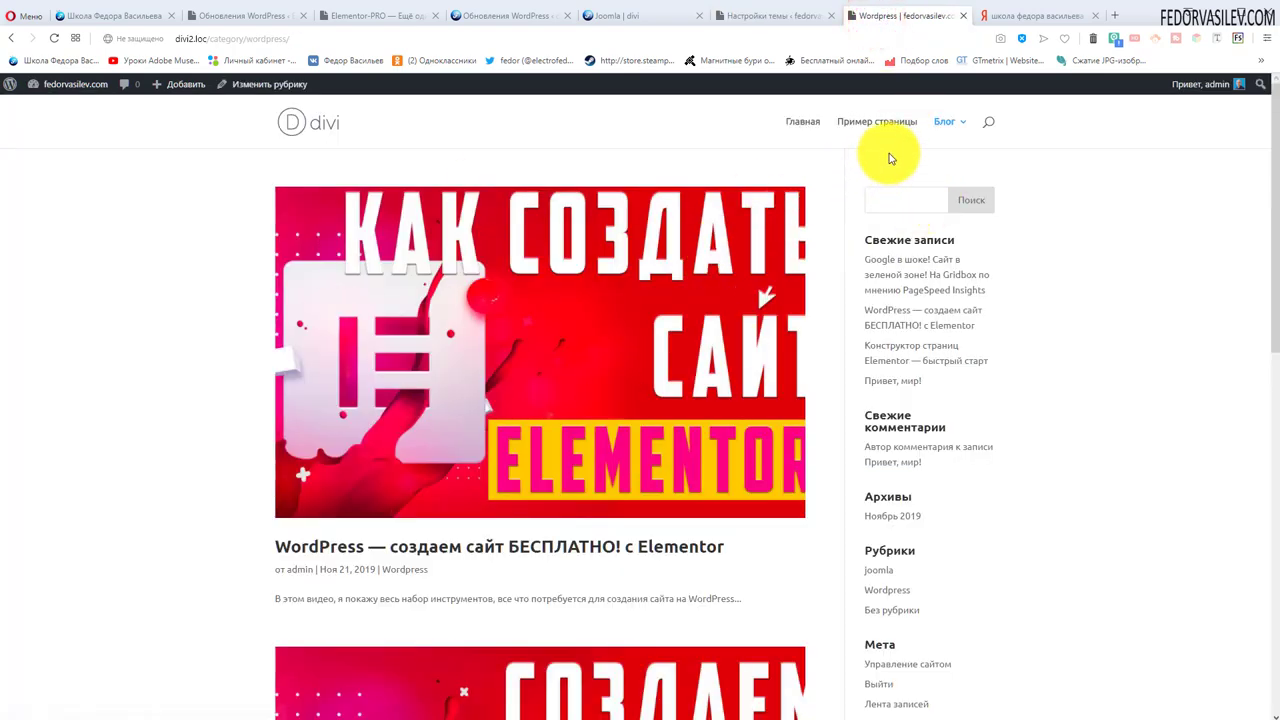
mouse_move(948, 126)
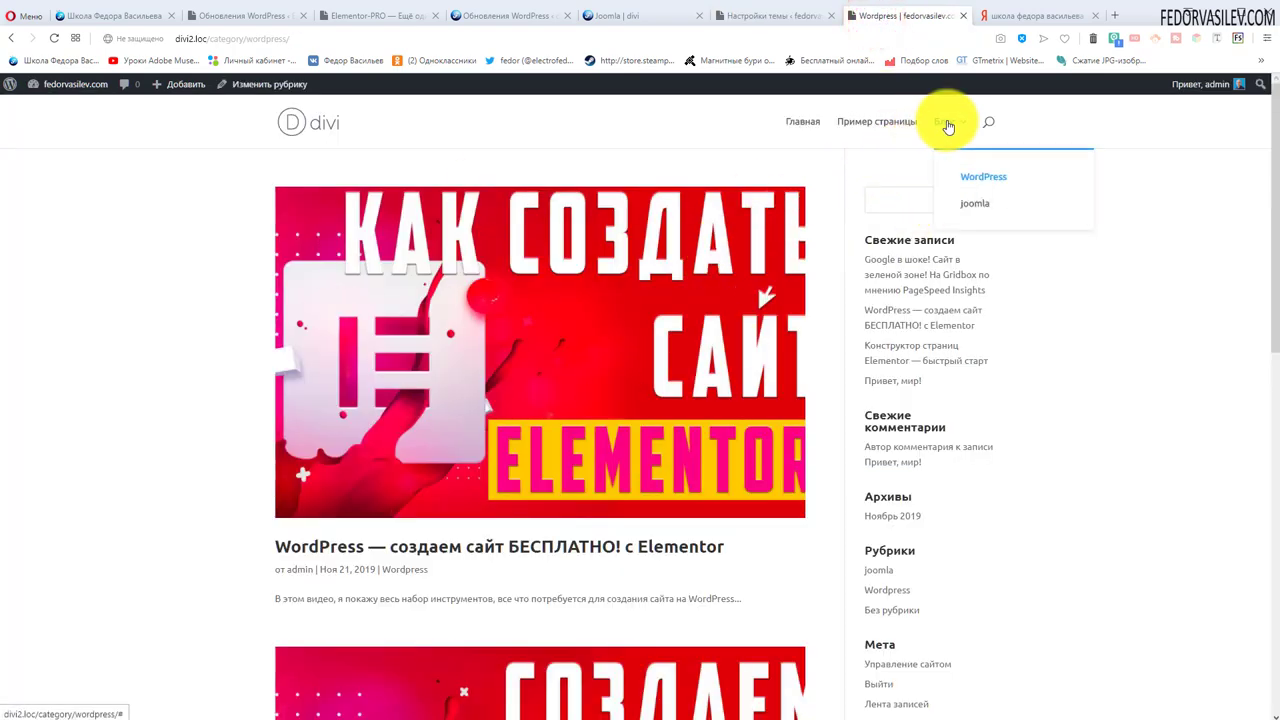
click(973, 180)
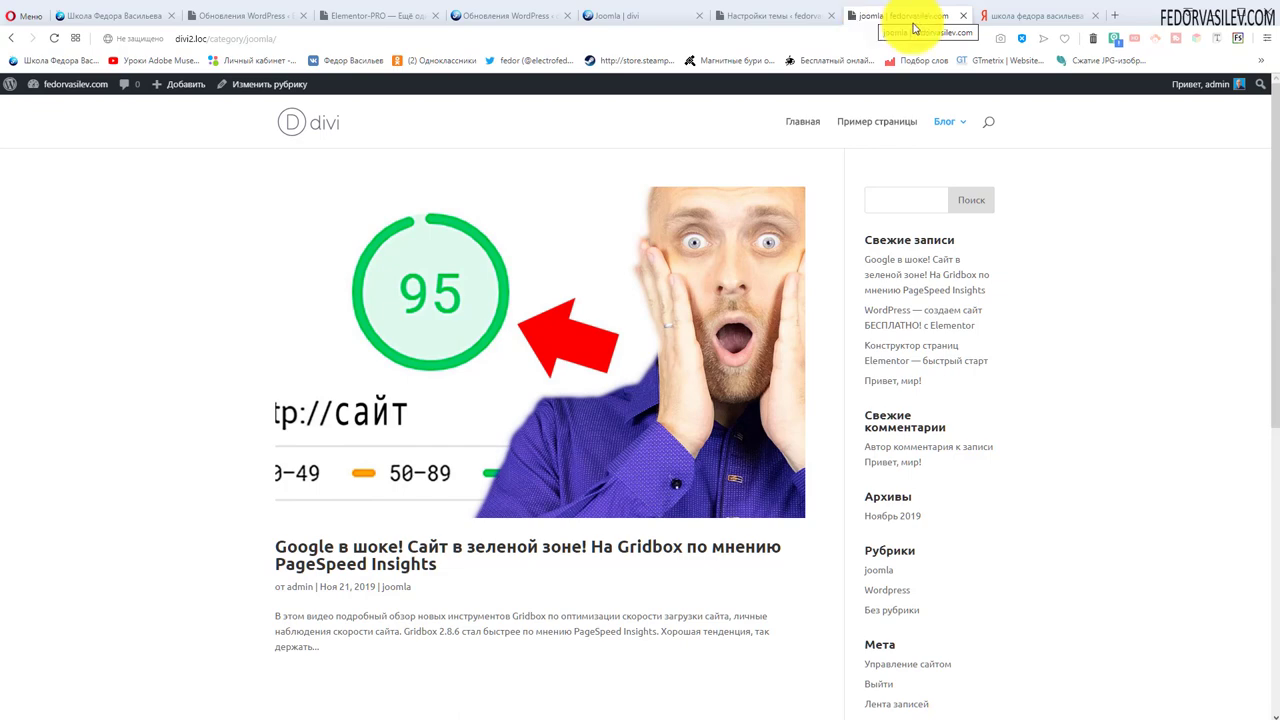
Set the category title autogeneration method to BlogName | Category name, save, and reload the Joomla category page to check its title.
click(758, 16)
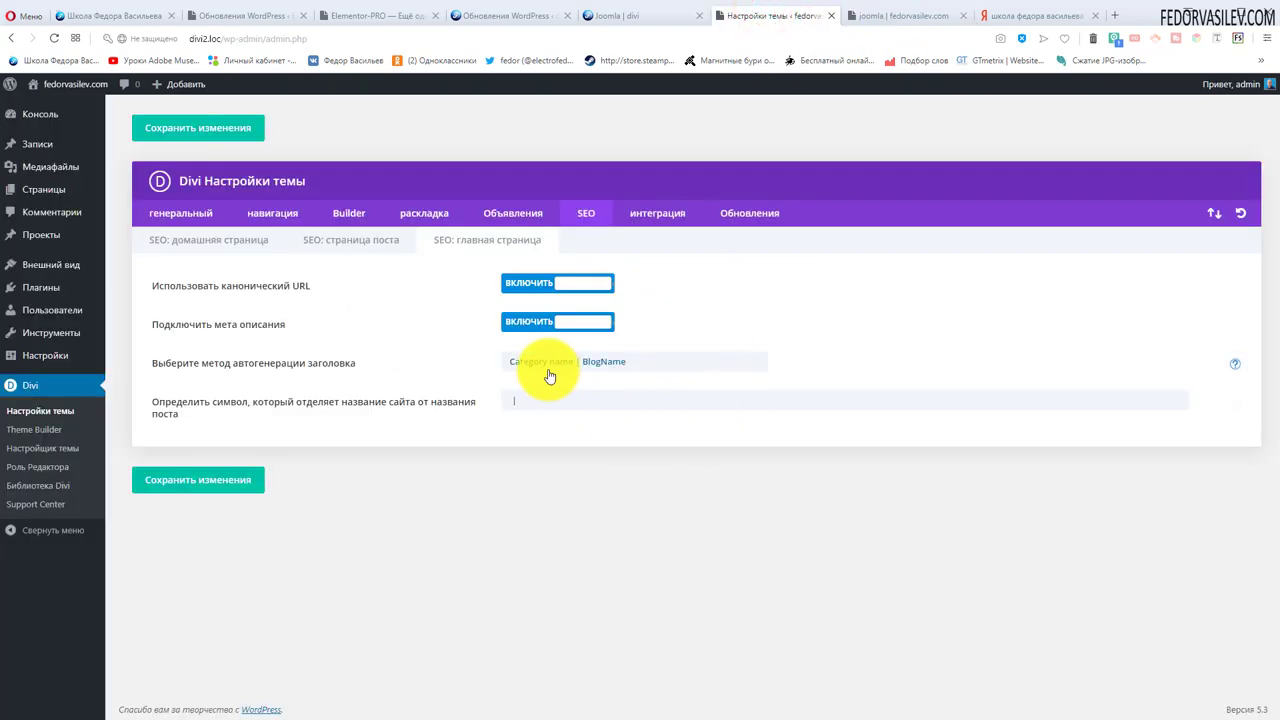
click(628, 366)
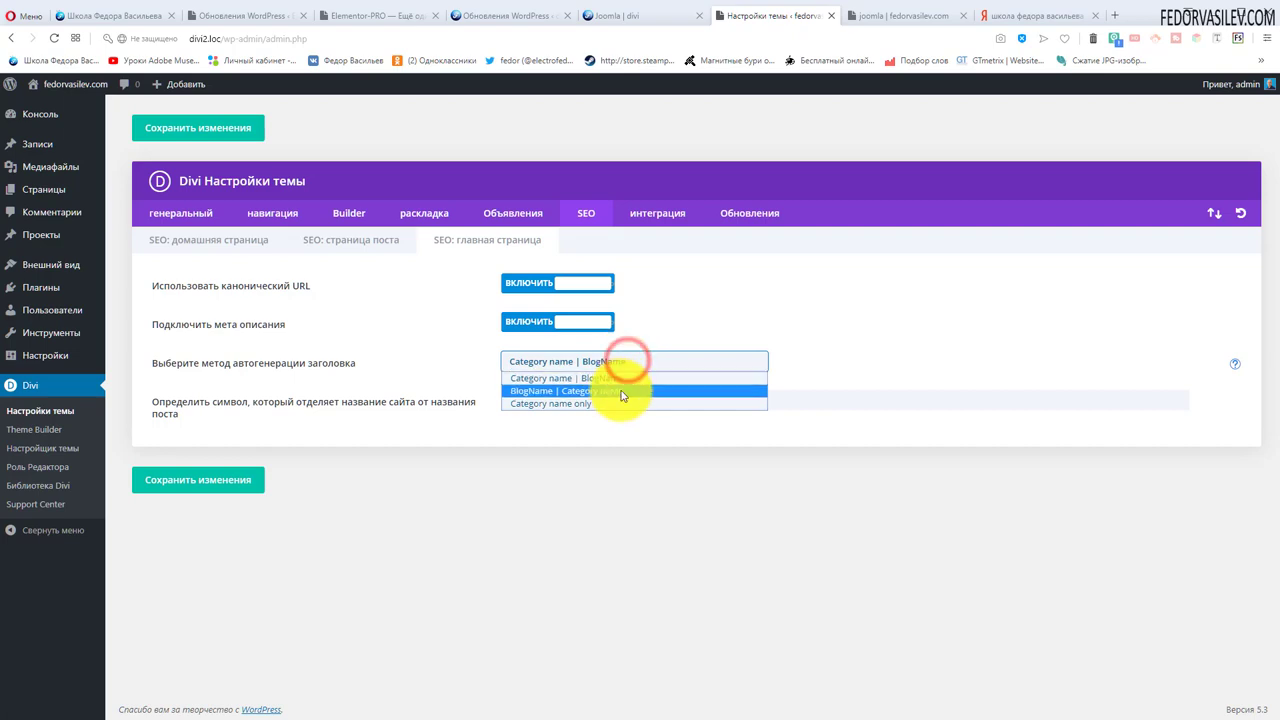
click(620, 390)
click(231, 487)
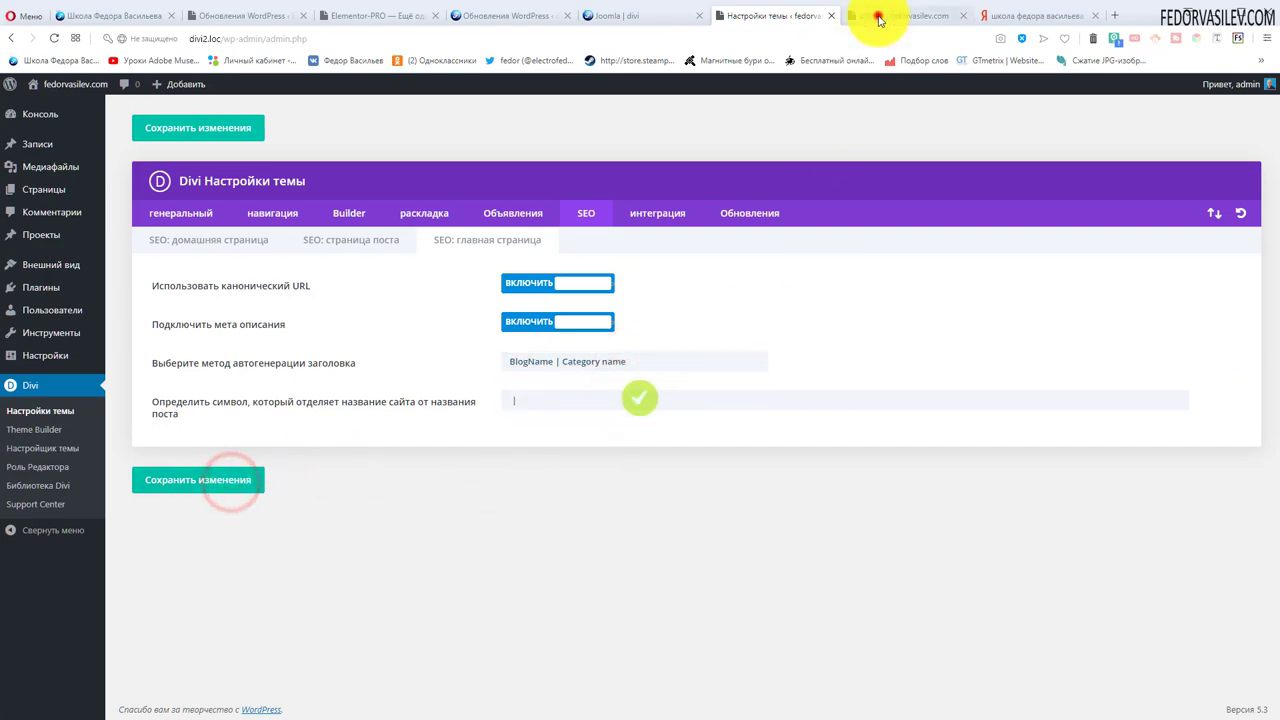
click(878, 15)
click(54, 40)
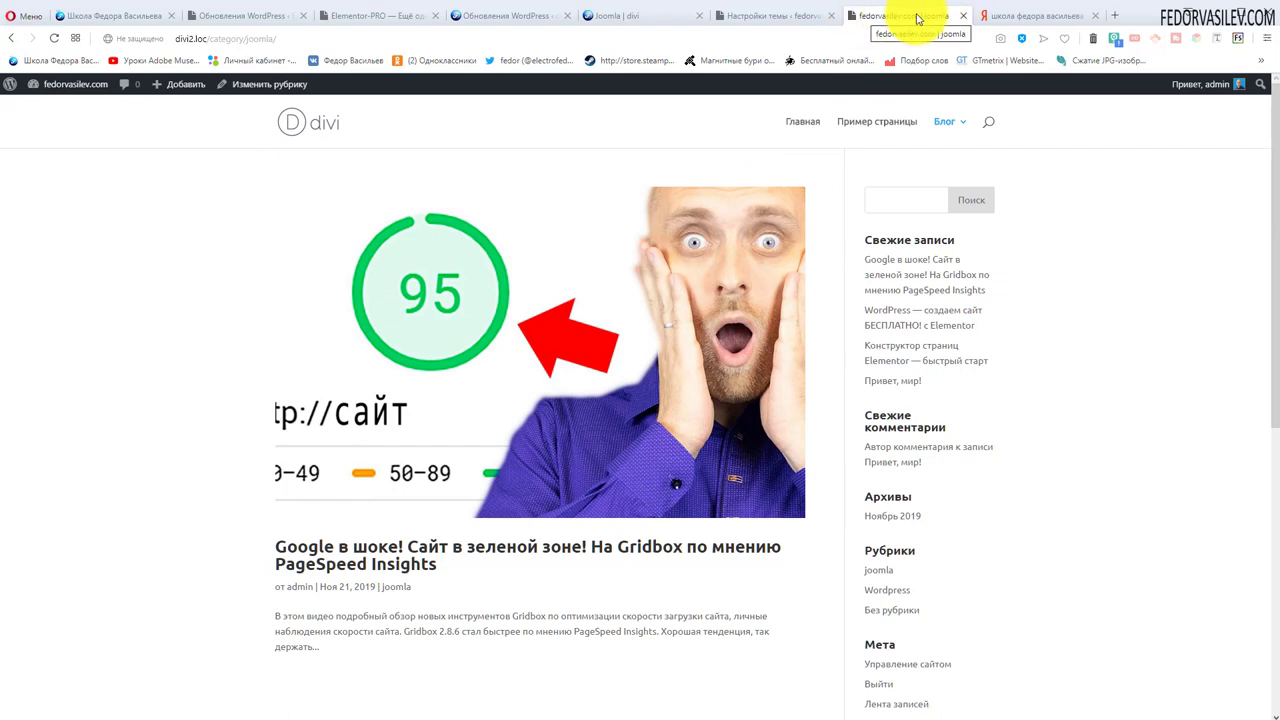
Set the category title autogeneration method back to Category name | BlogName in the Divi SEO settings.
click(770, 15)
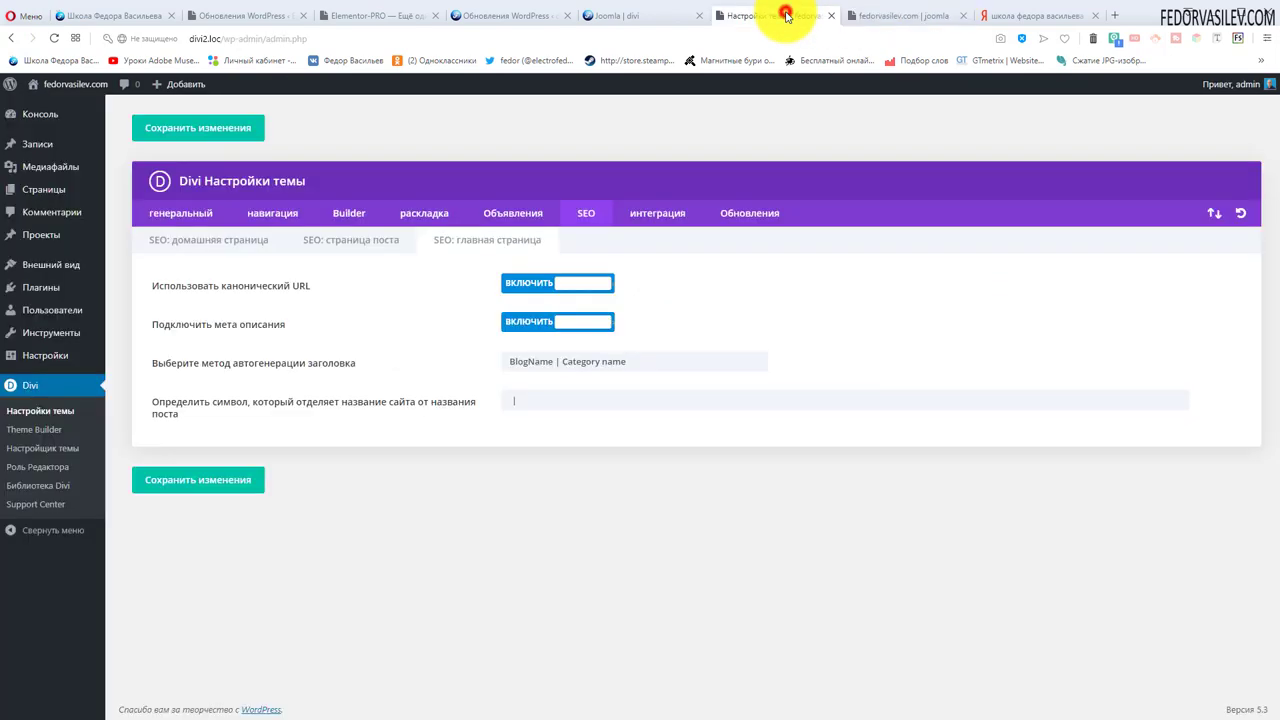
click(527, 369)
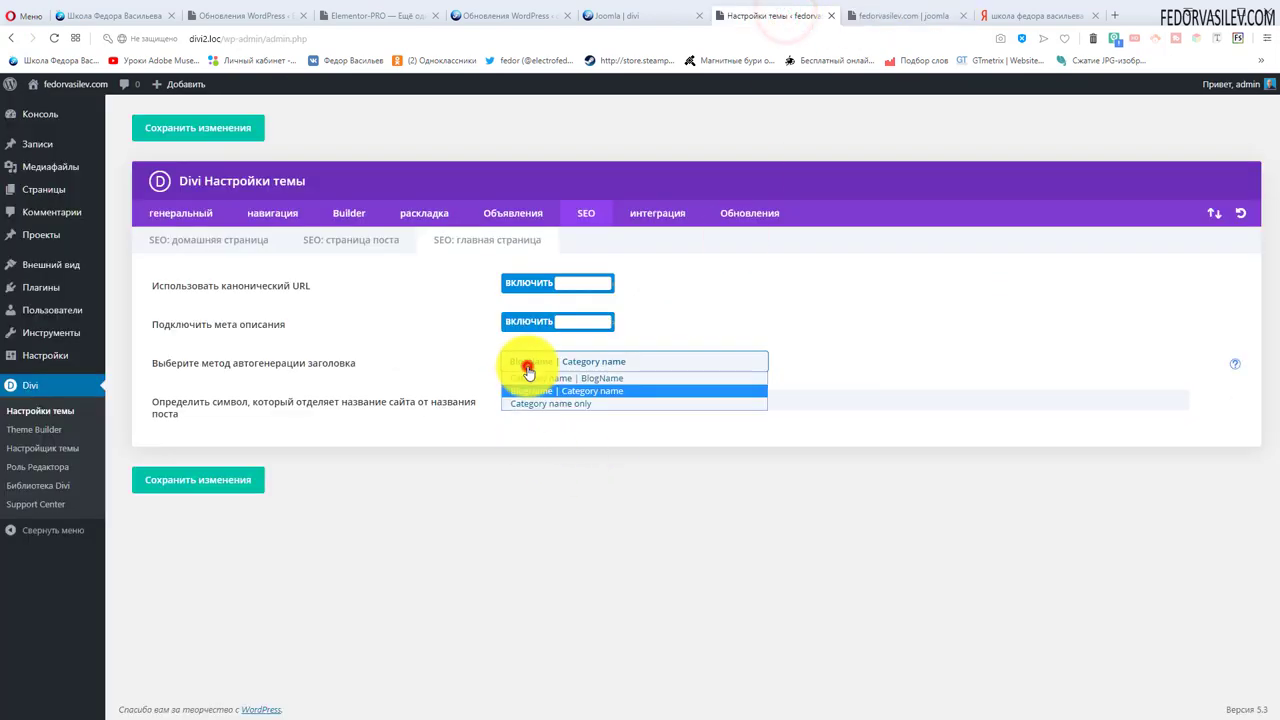
click(597, 381)
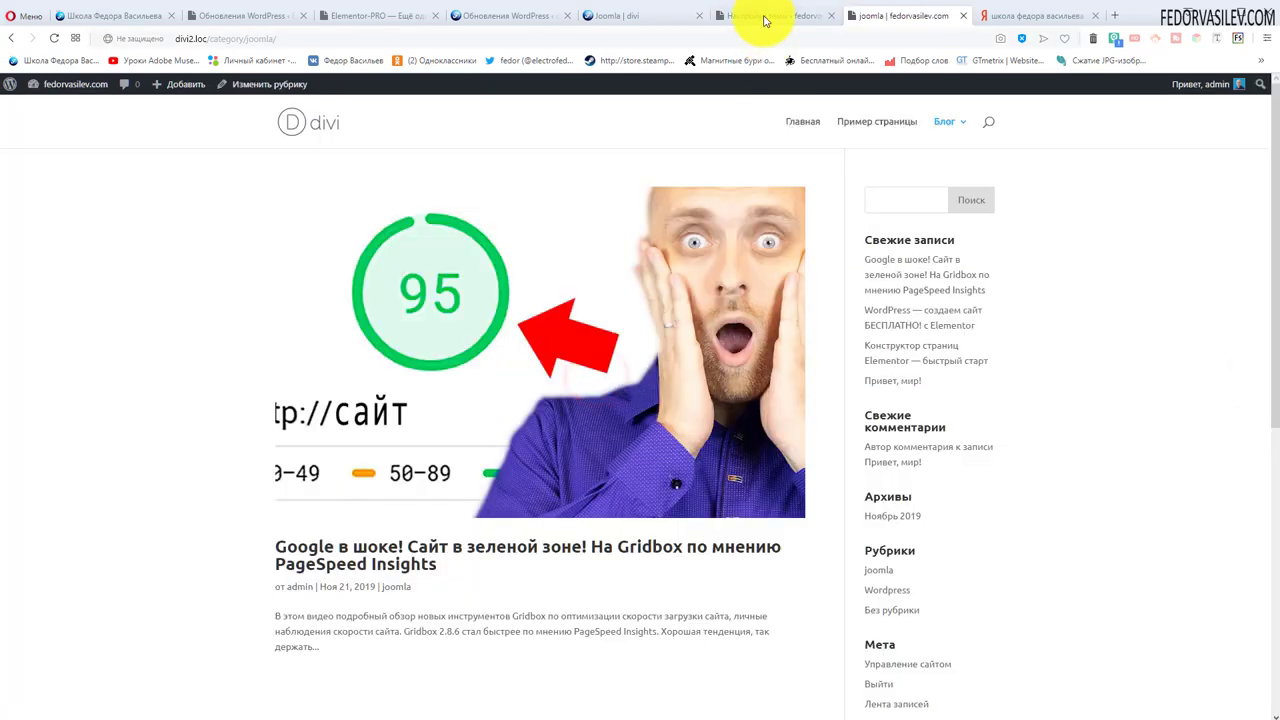
Open the admin list of pages and view the page «Пример страницы» on the site.
click(763, 15)
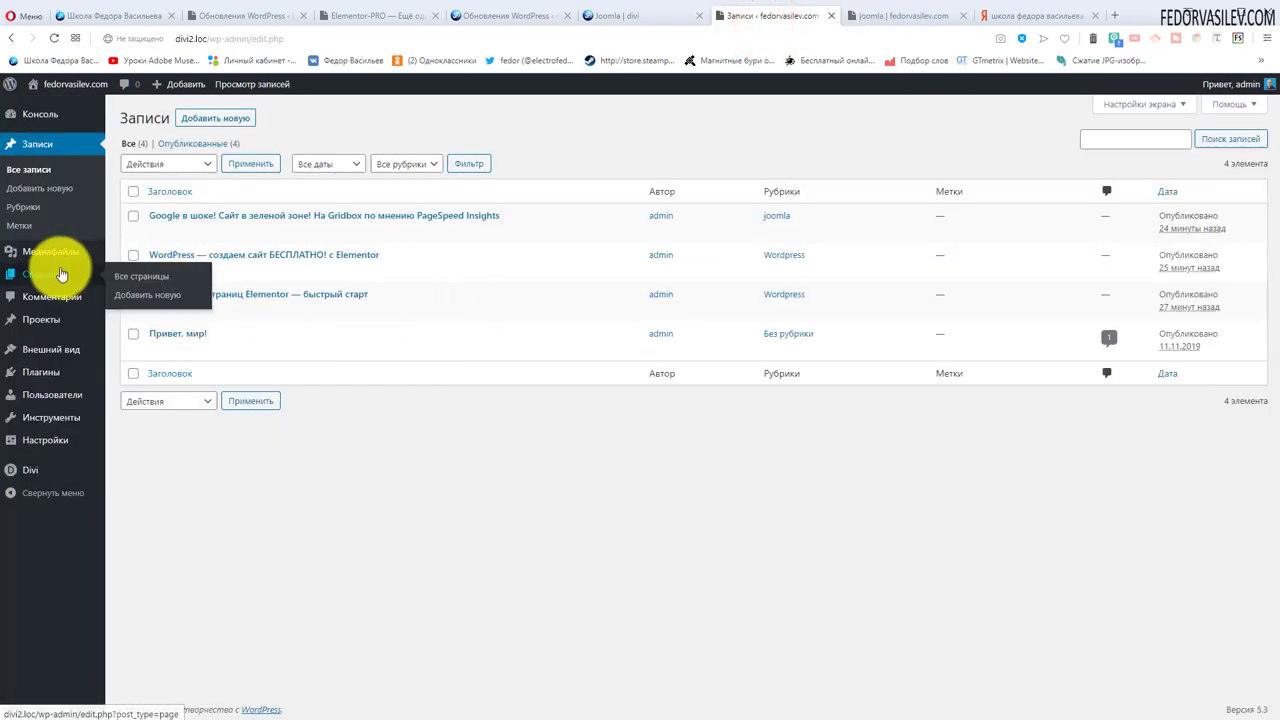
click(57, 270)
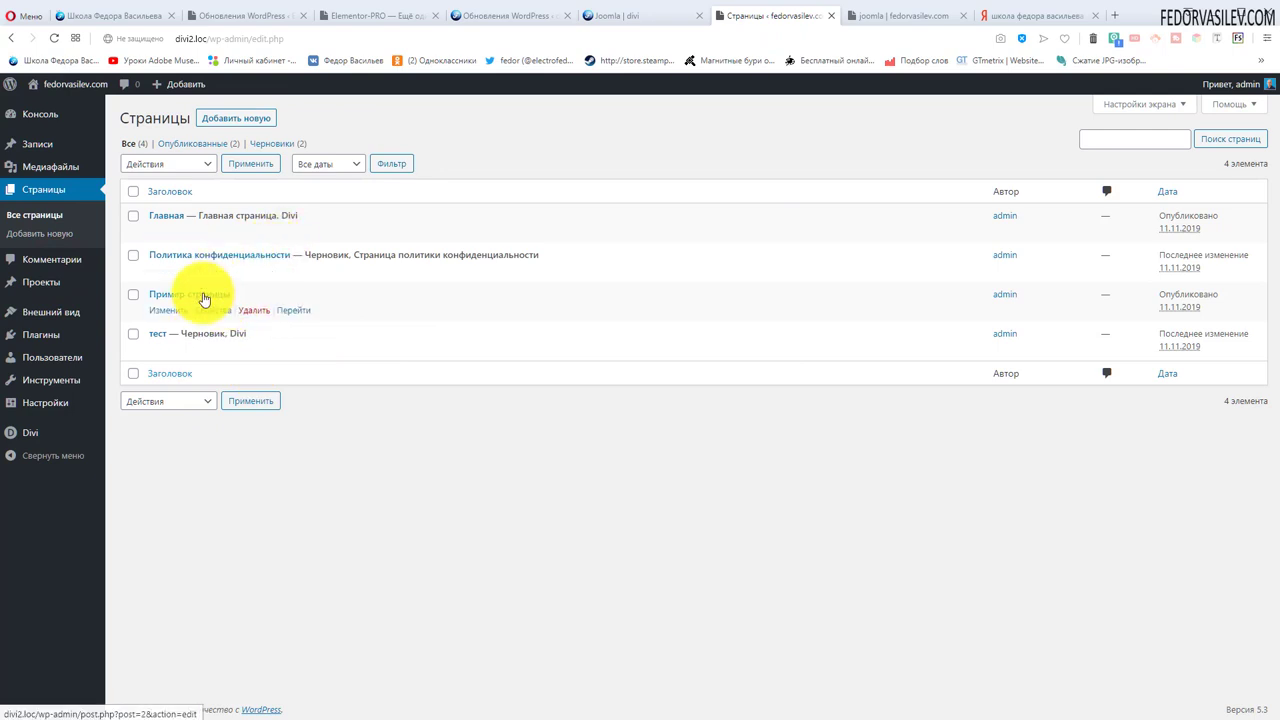
click(897, 17)
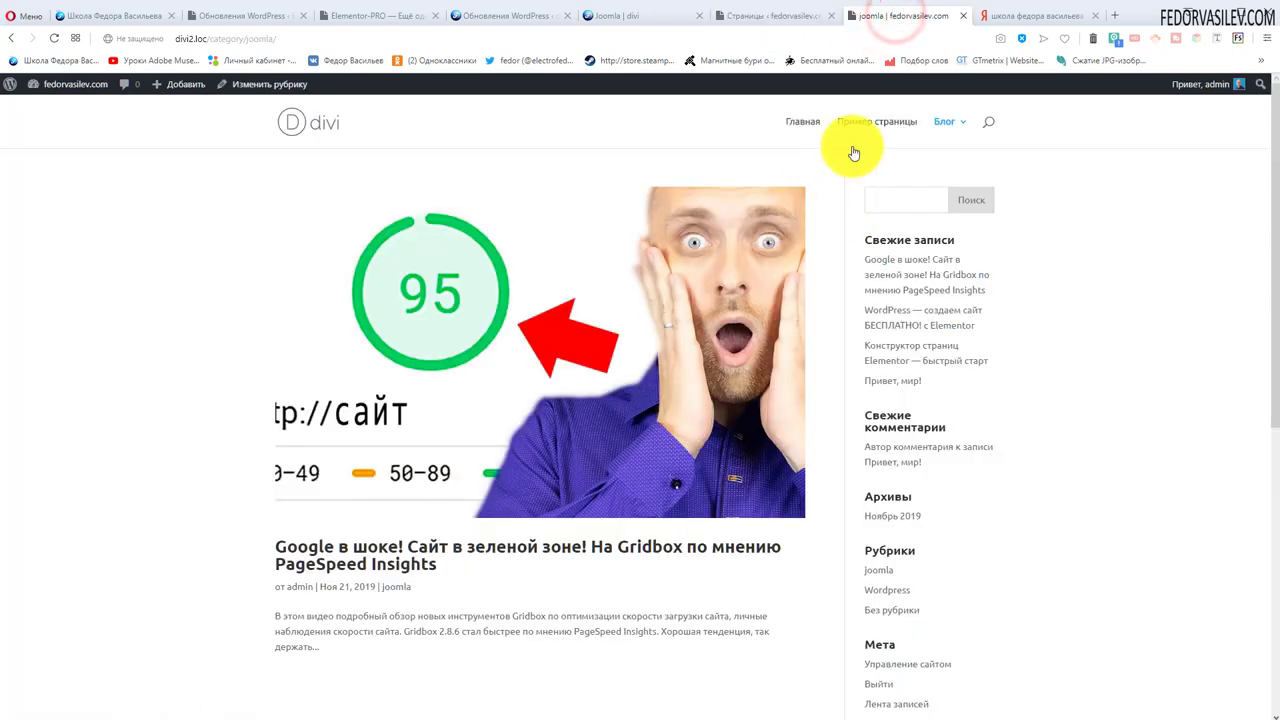
click(877, 121)
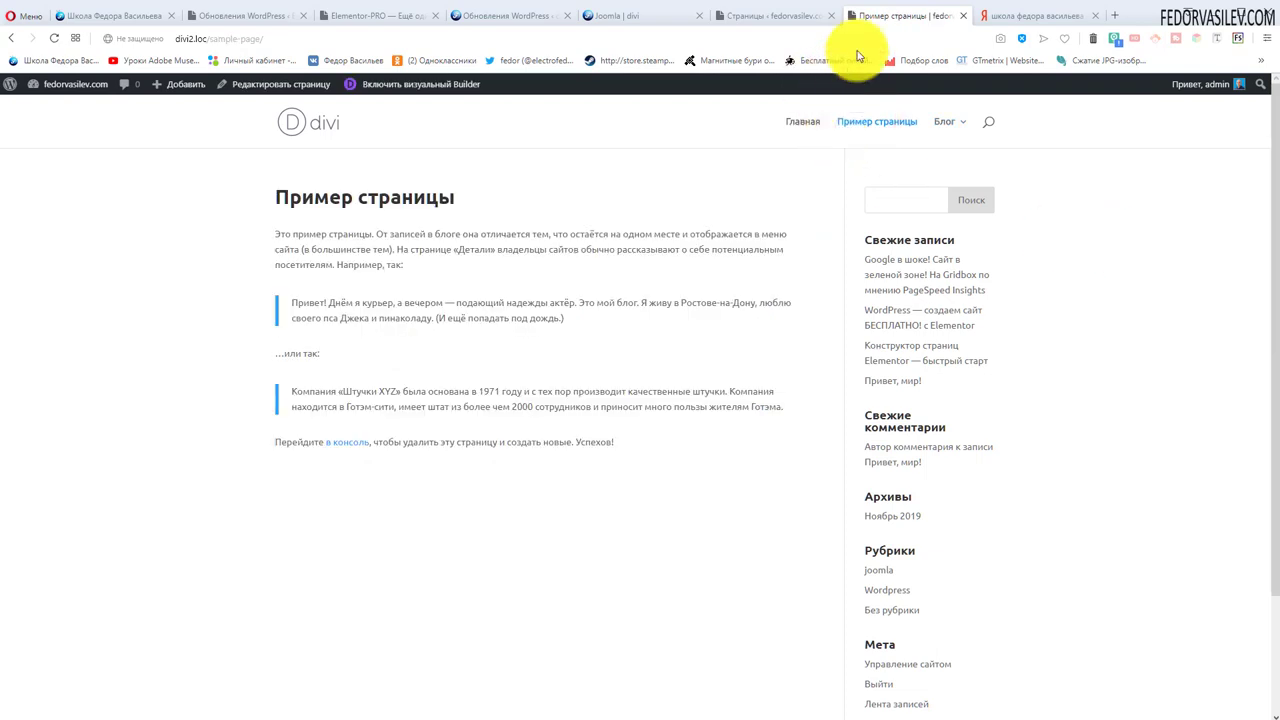
In the editor of «Пример страницы», choose seo_title and then seo_description as the custom field name without adding a field.
click(786, 15)
scroll(560, 386, down, 3)
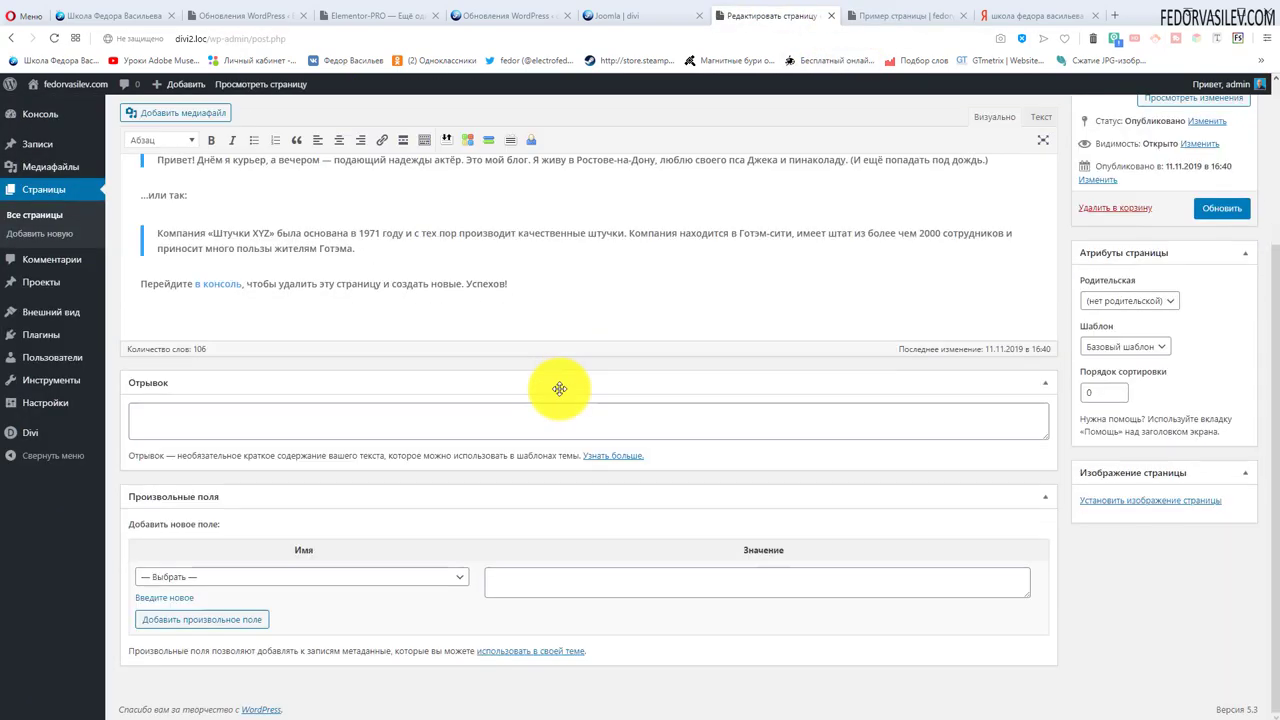
click(221, 578)
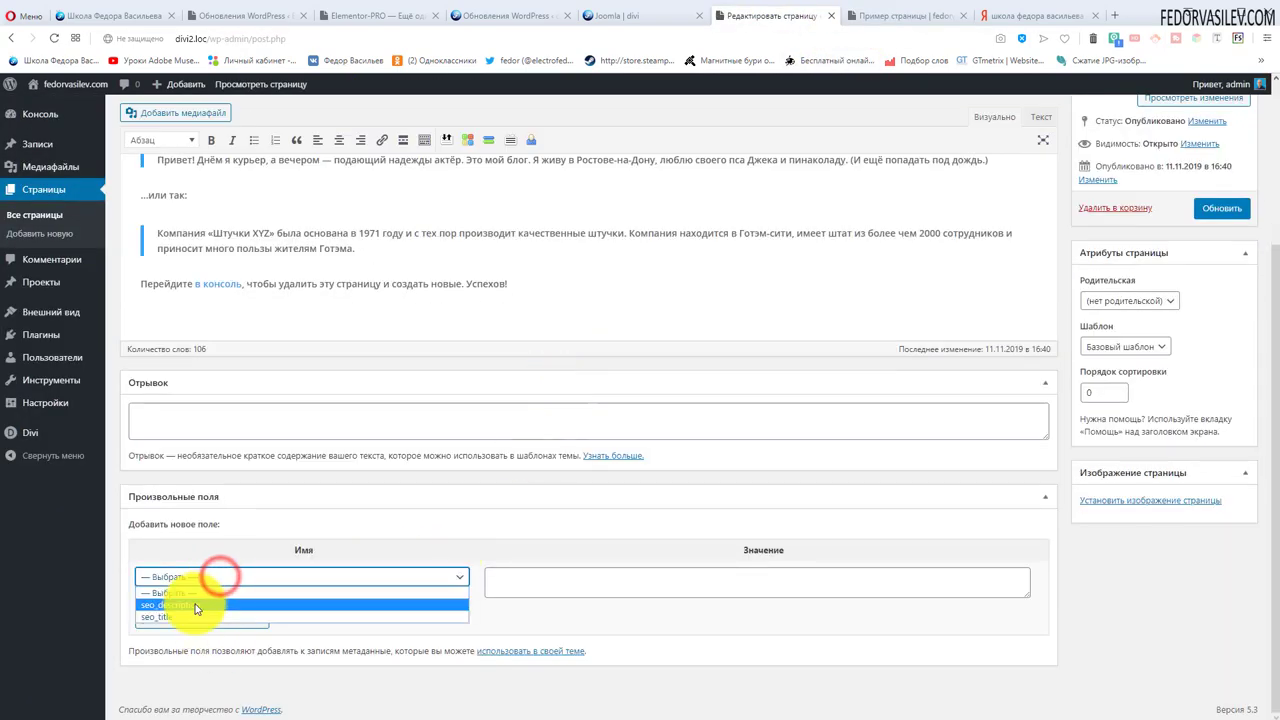
click(155, 619)
click(177, 577)
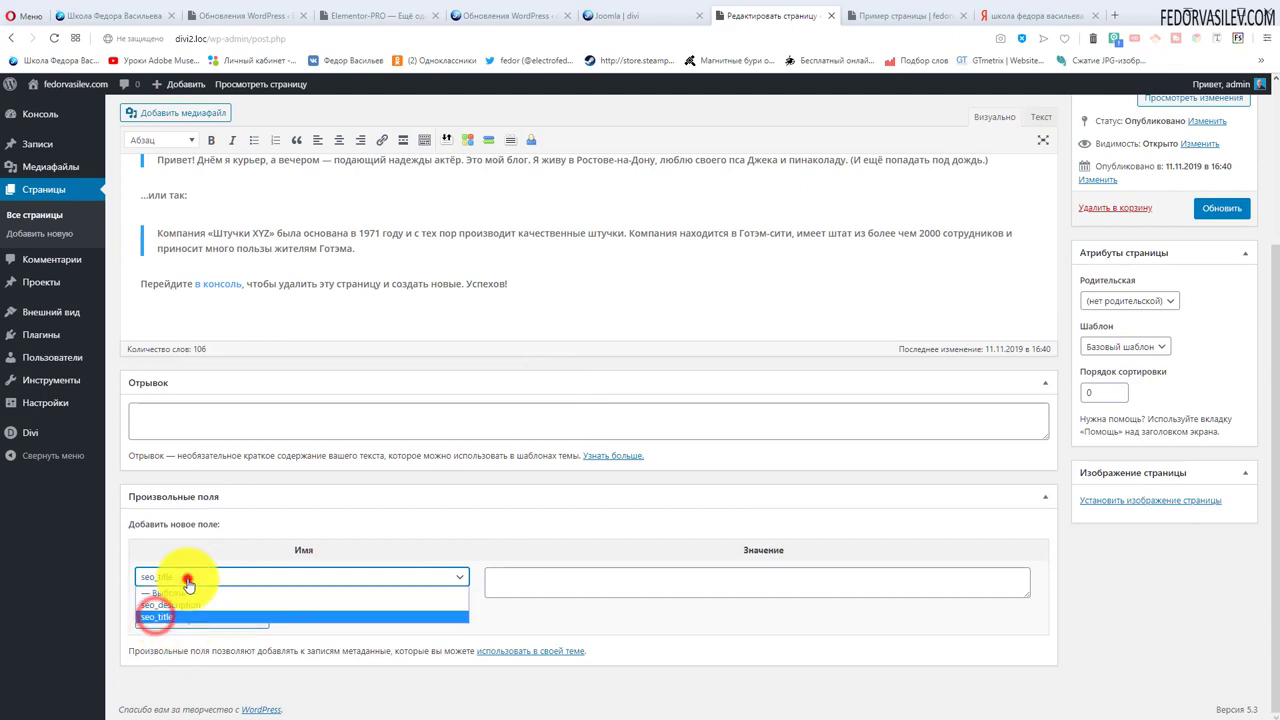
click(180, 605)
scroll(649, 605, up, 2)
scroll(649, 605, up, 5)
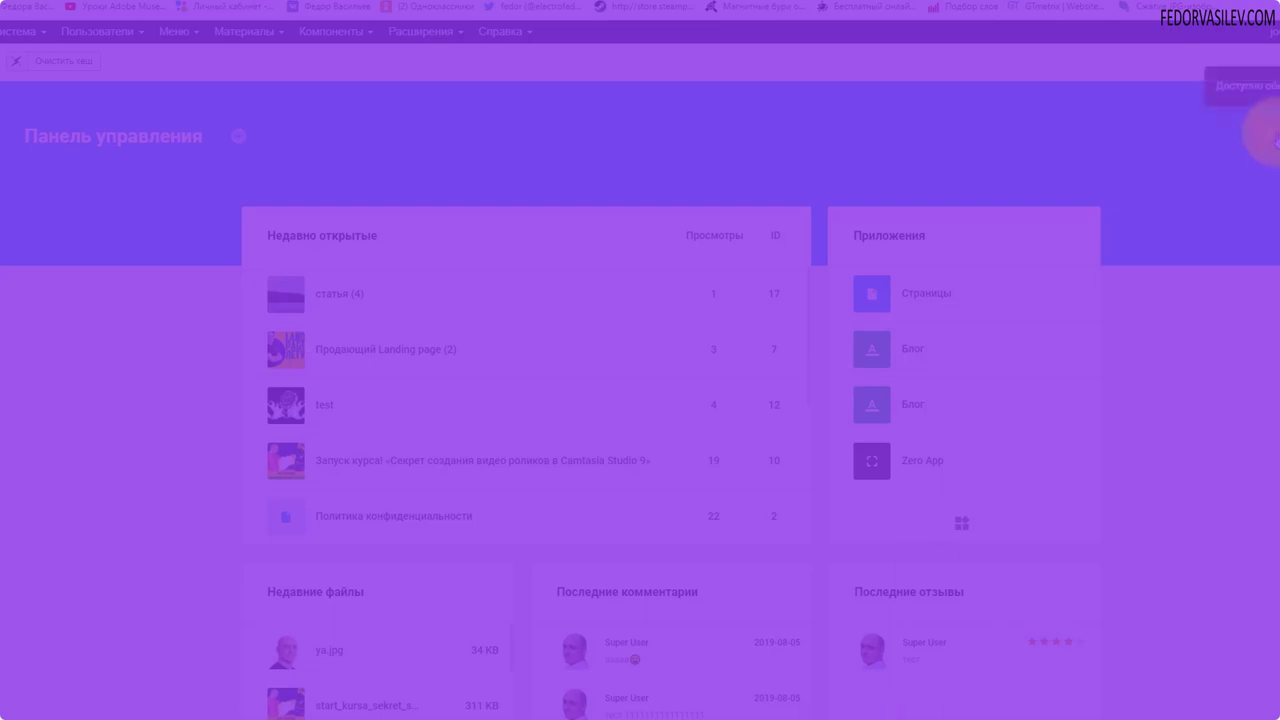
click(1273, 138)
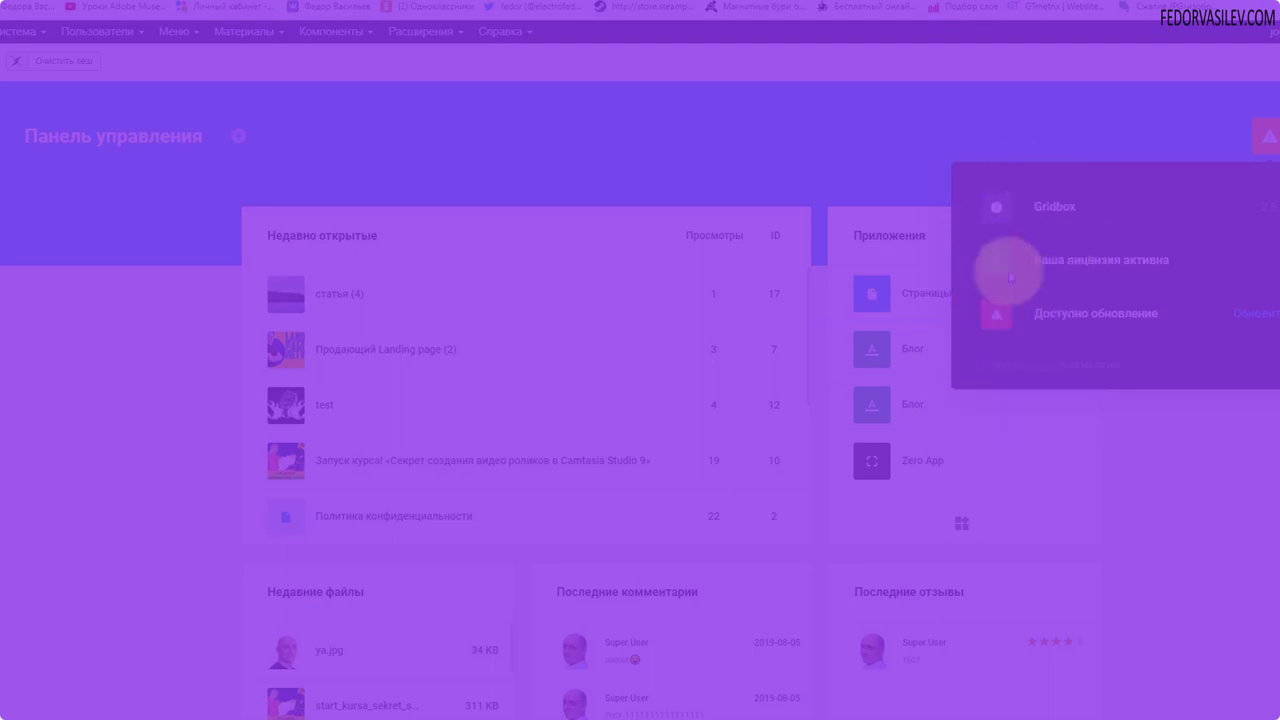
click(1270, 136)
click(872, 460)
click(34, 263)
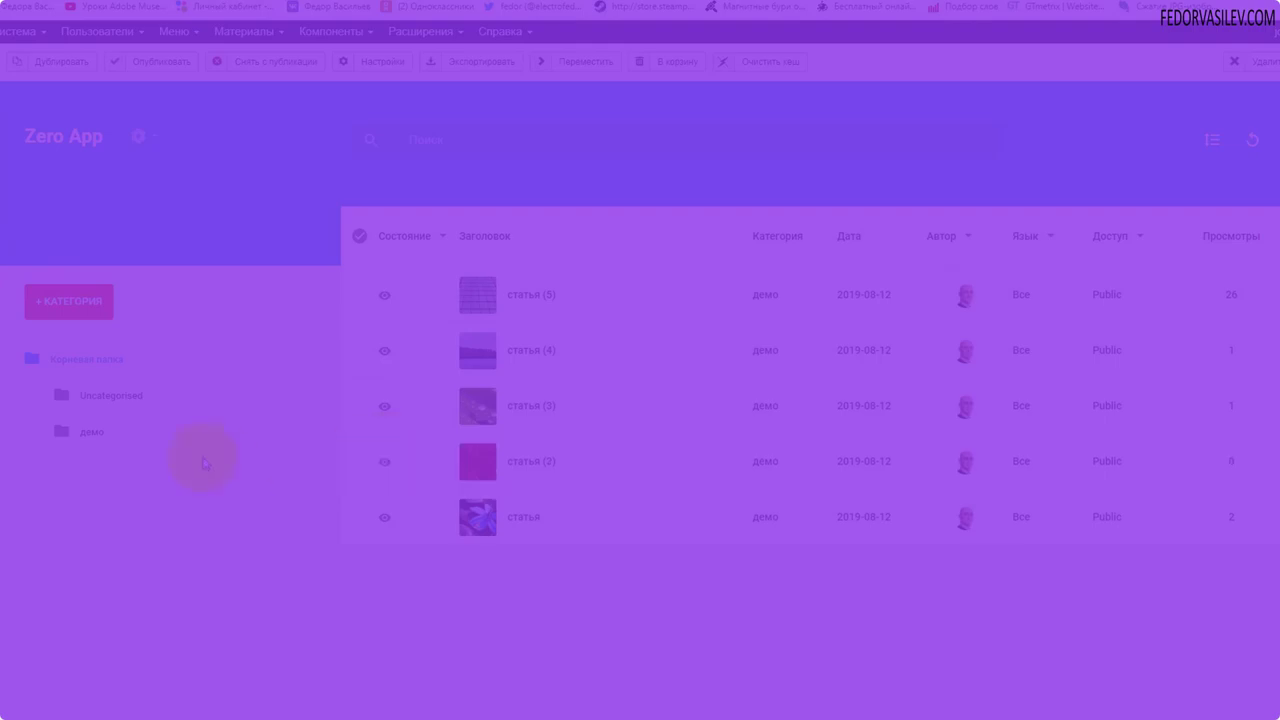
click(141, 143)
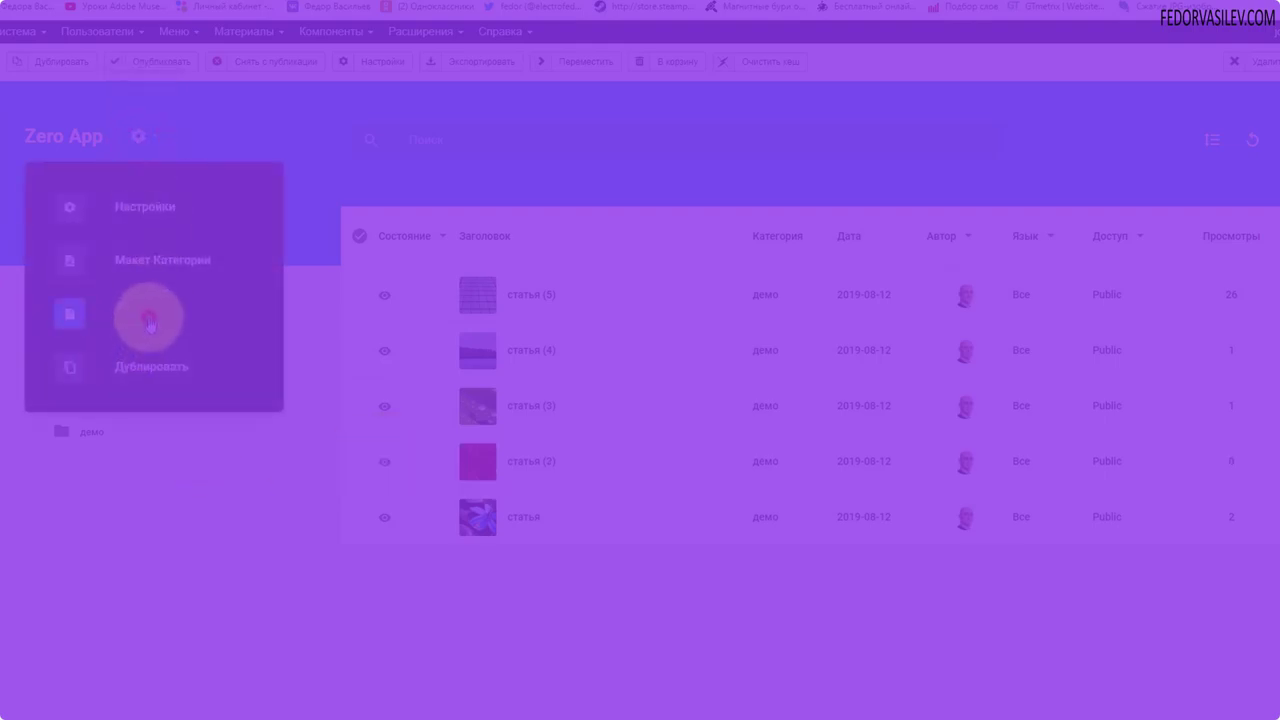